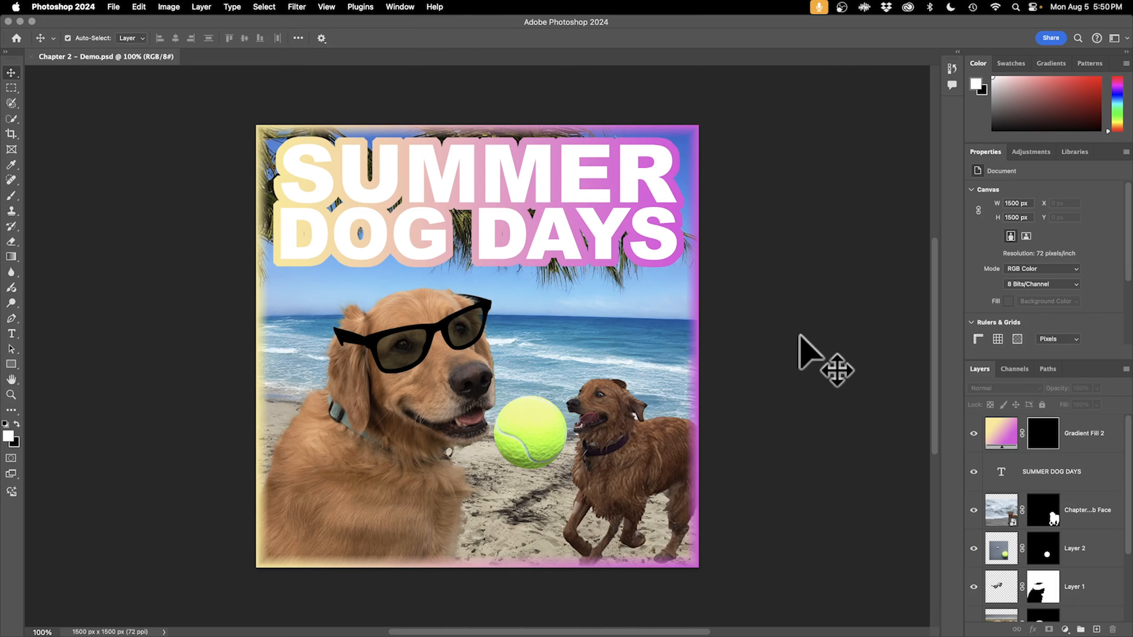
Step: Move the dogs, sunglasses, tennis ball, title text and gradient layers around the canvas to demonstrate that they are separate layers
mouse_move(373, 503)
mouse_down()
mouse_move(397, 501)
mouse_move(362, 506)
mouse_up()
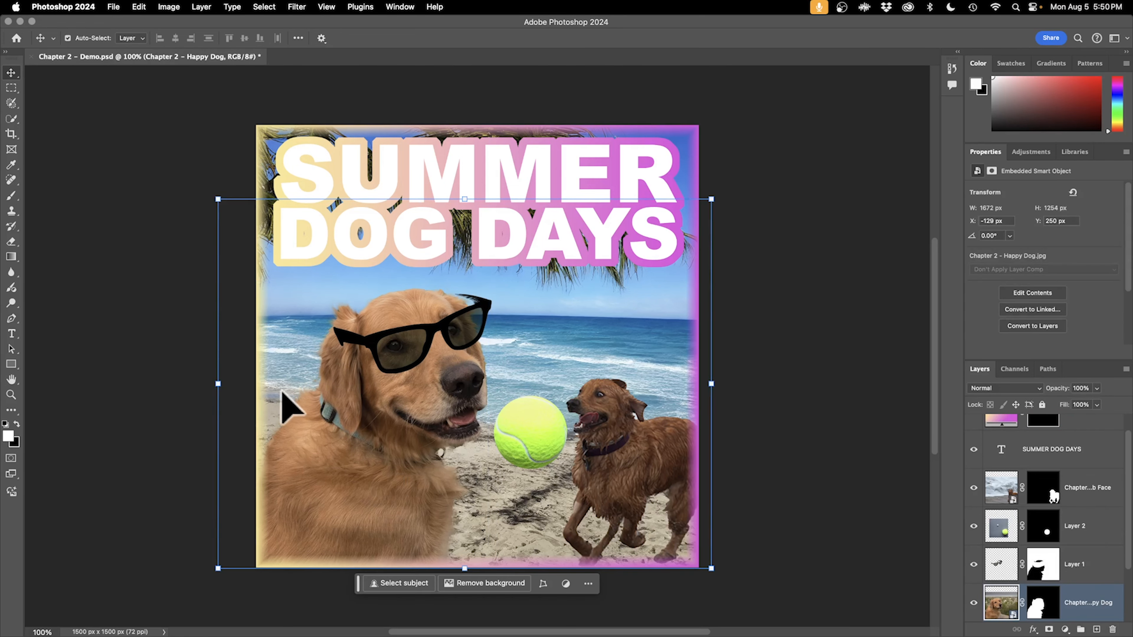
drag(463, 333, 524, 321)
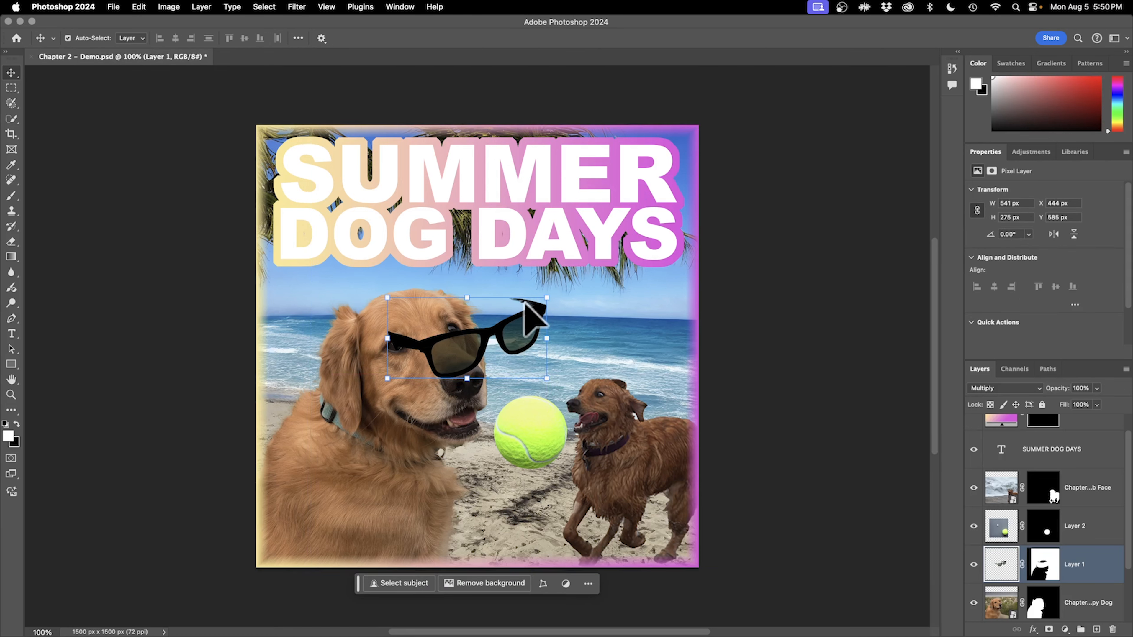
drag(520, 322, 459, 332)
drag(535, 451, 531, 385)
mouse_move(643, 475)
mouse_down()
mouse_move(652, 473)
mouse_move(638, 484)
mouse_move(647, 467)
mouse_up()
drag(698, 270, 683, 329)
drag(602, 248, 607, 358)
drag(595, 181, 597, 227)
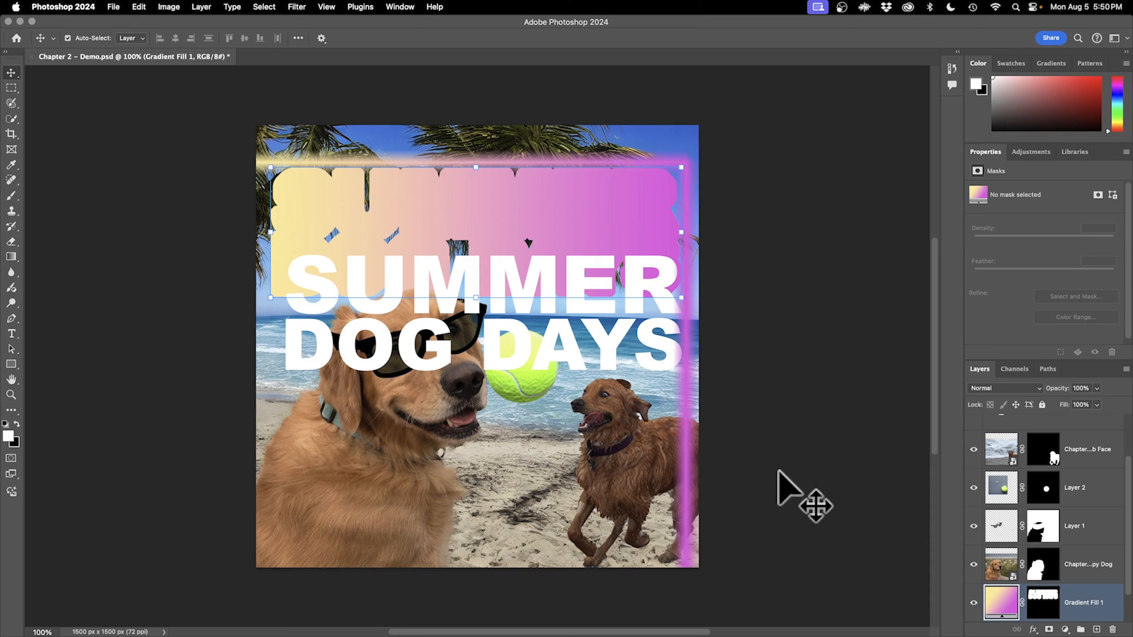
scroll(1039, 533, up, 4)
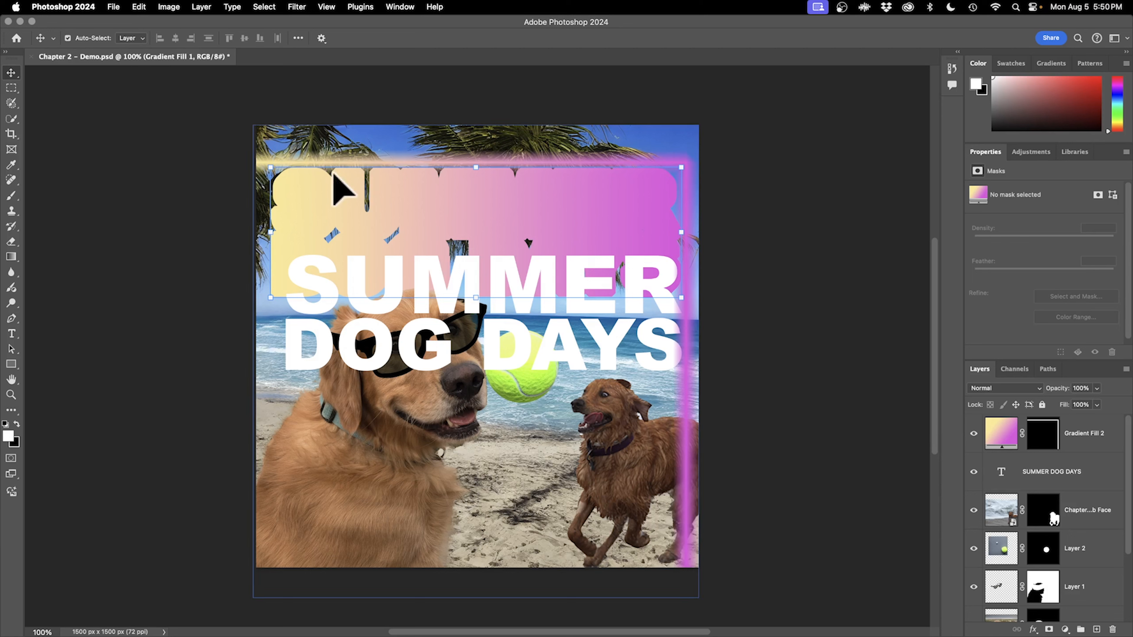
mouse_move(546, 186)
mouse_down()
mouse_move(558, 170)
mouse_move(558, 187)
mouse_up()
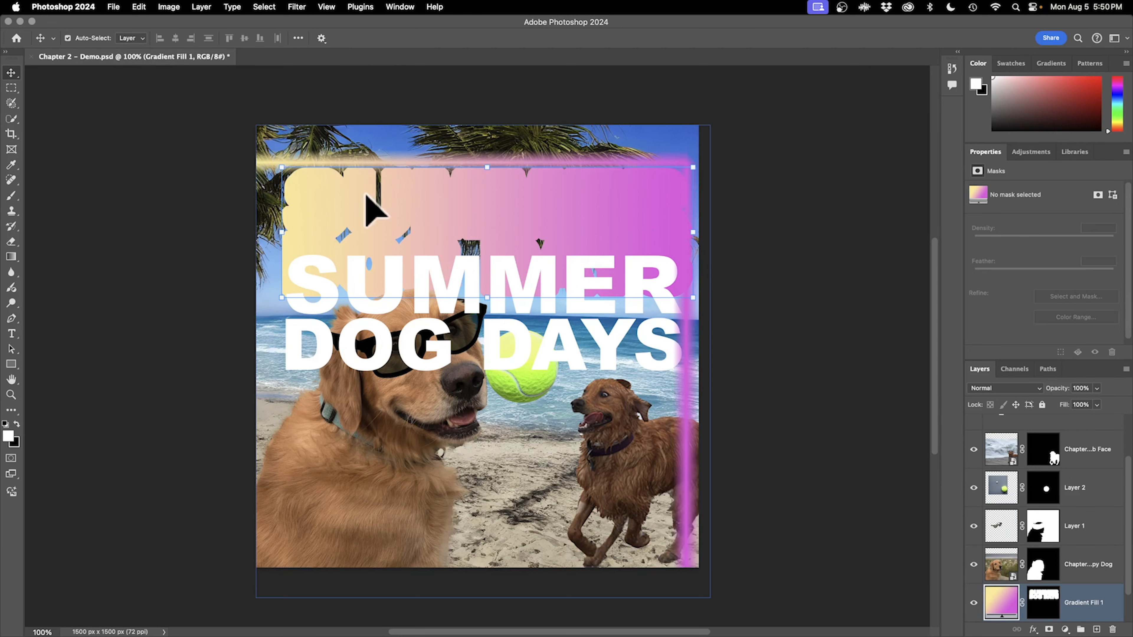
Step: Close the demo document without saving and open Chapter 2 - START.psd from the Chapter 2 - Selections folder
click(31, 57)
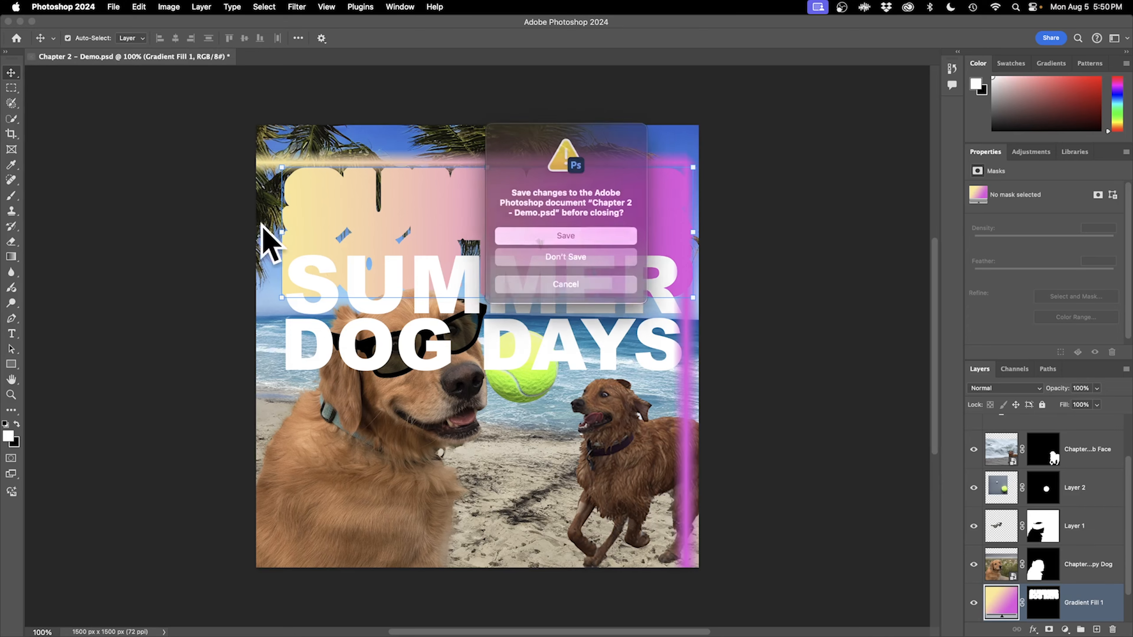
click(589, 256)
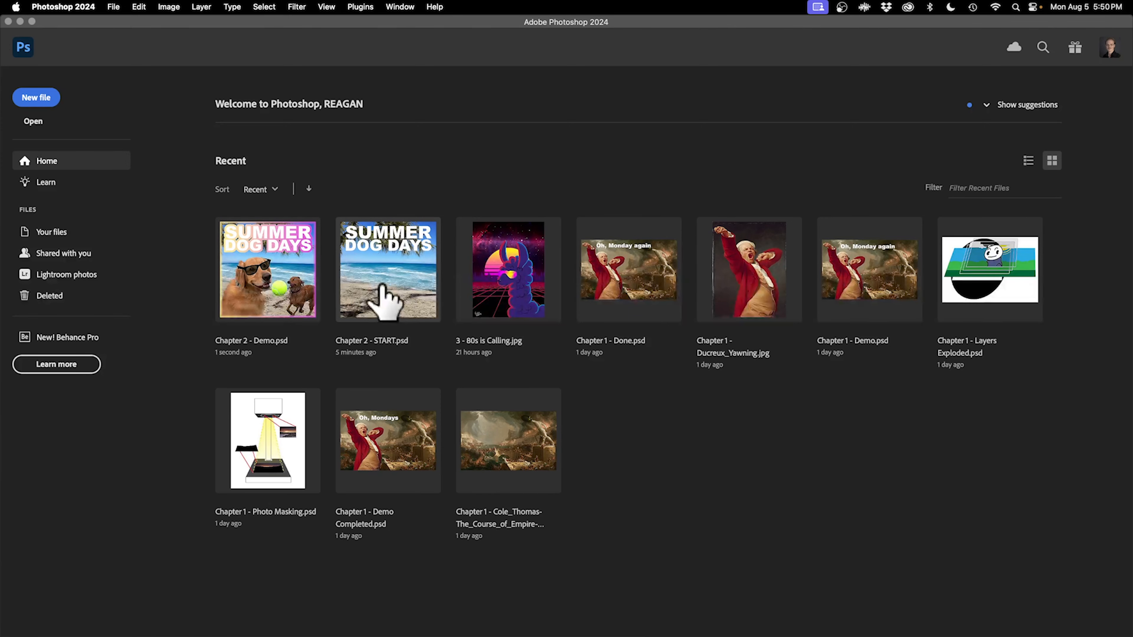
click(33, 121)
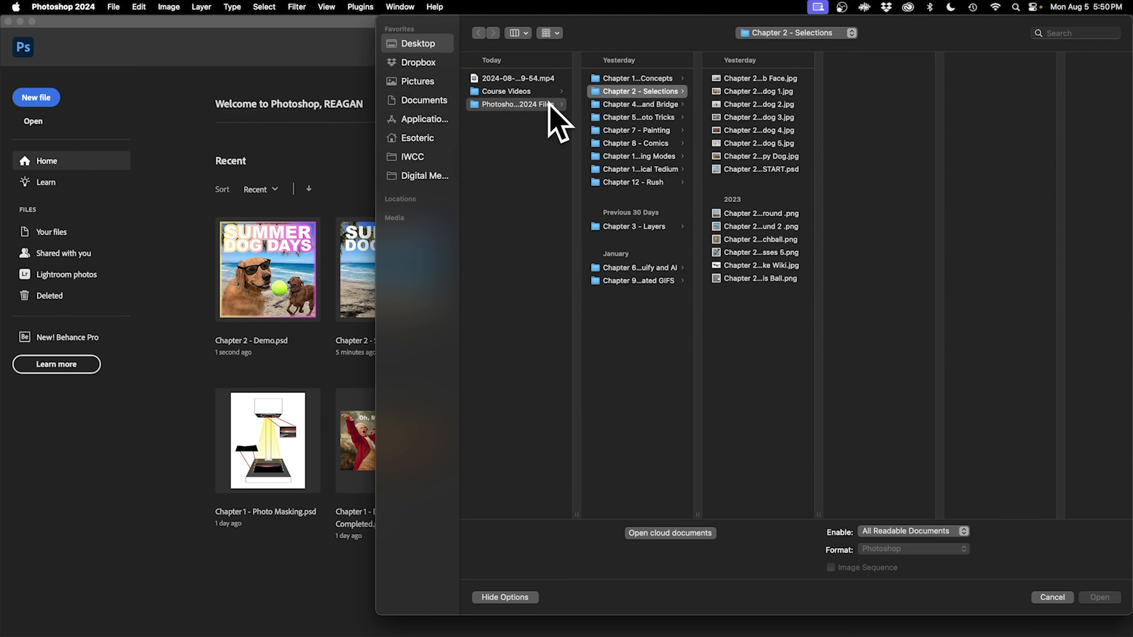
click(775, 169)
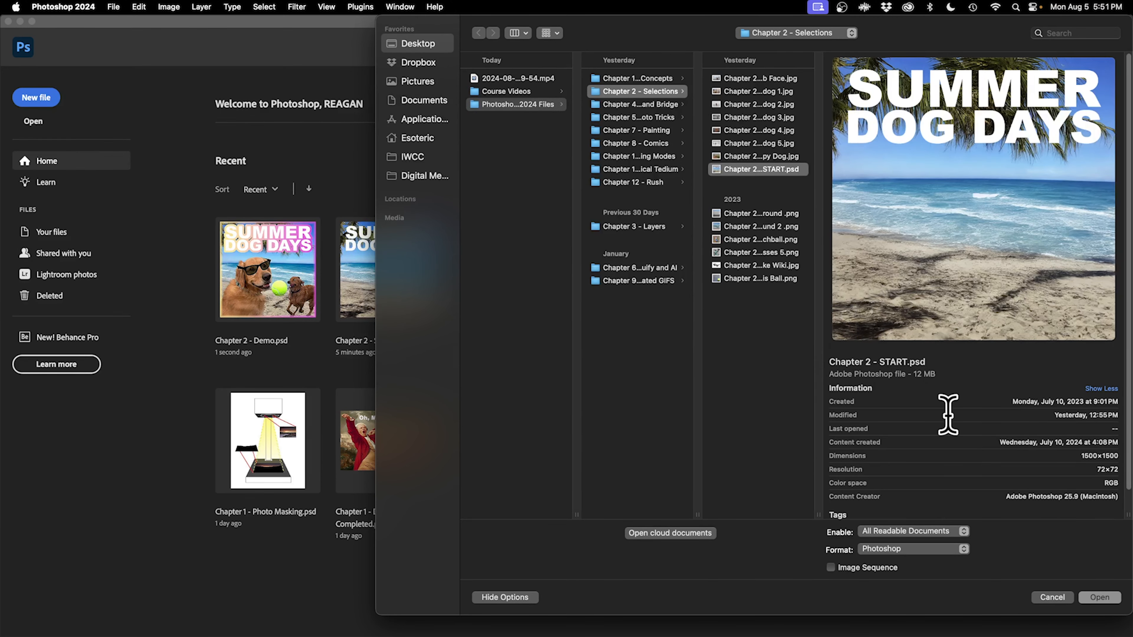
click(1102, 598)
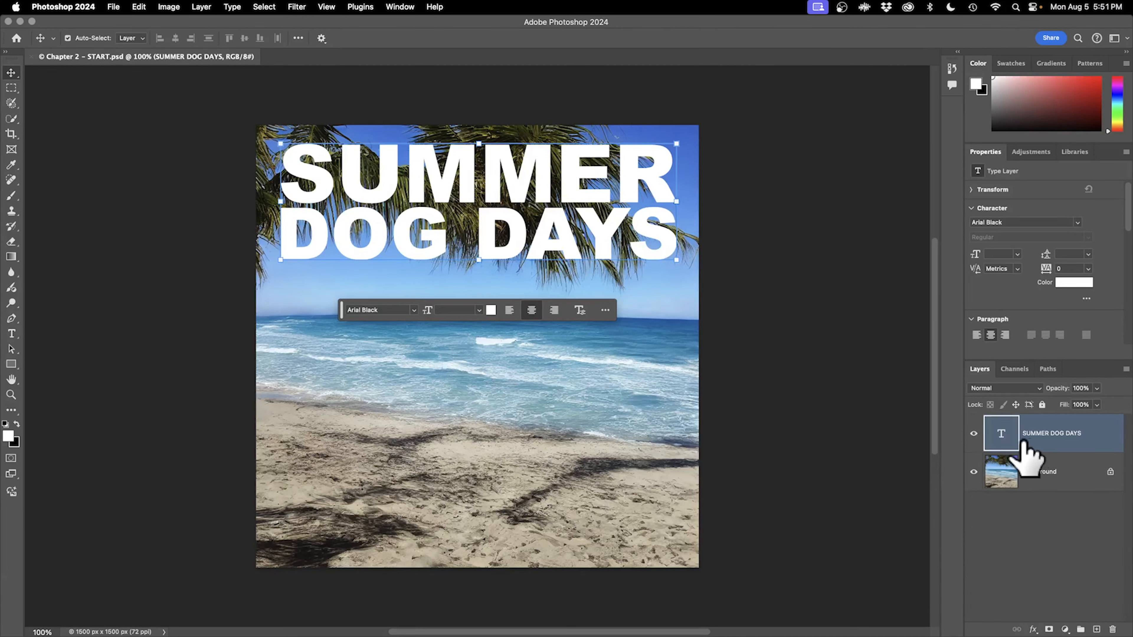
Step: Examine the document's two layers, SUMMER DOG DAYS and Background, by selecting each in turn
click(1016, 465)
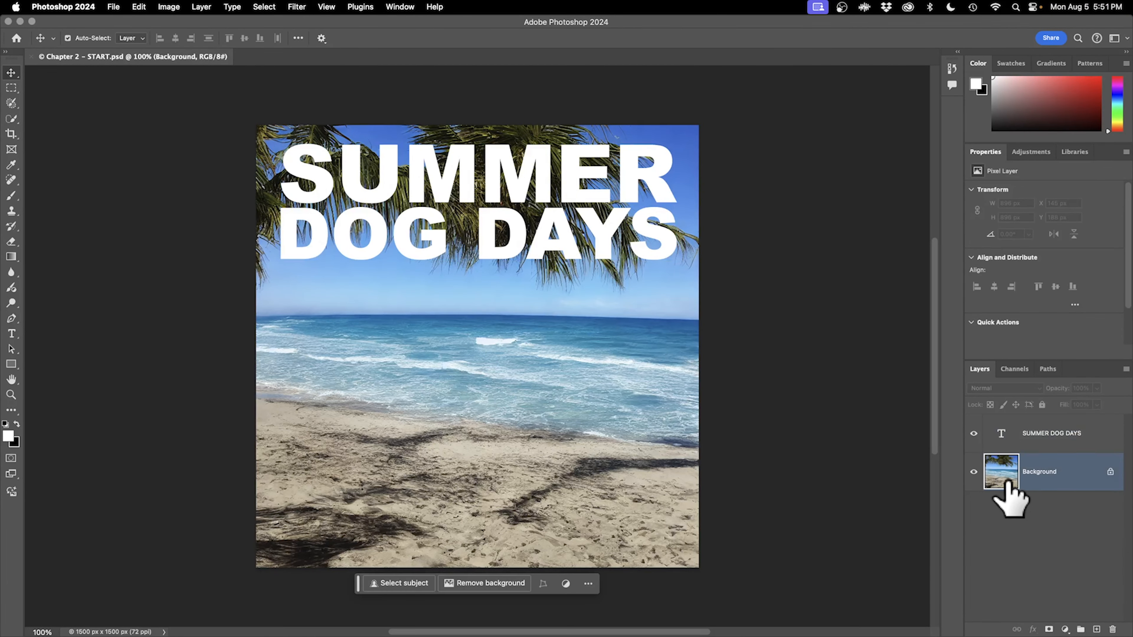
click(1006, 440)
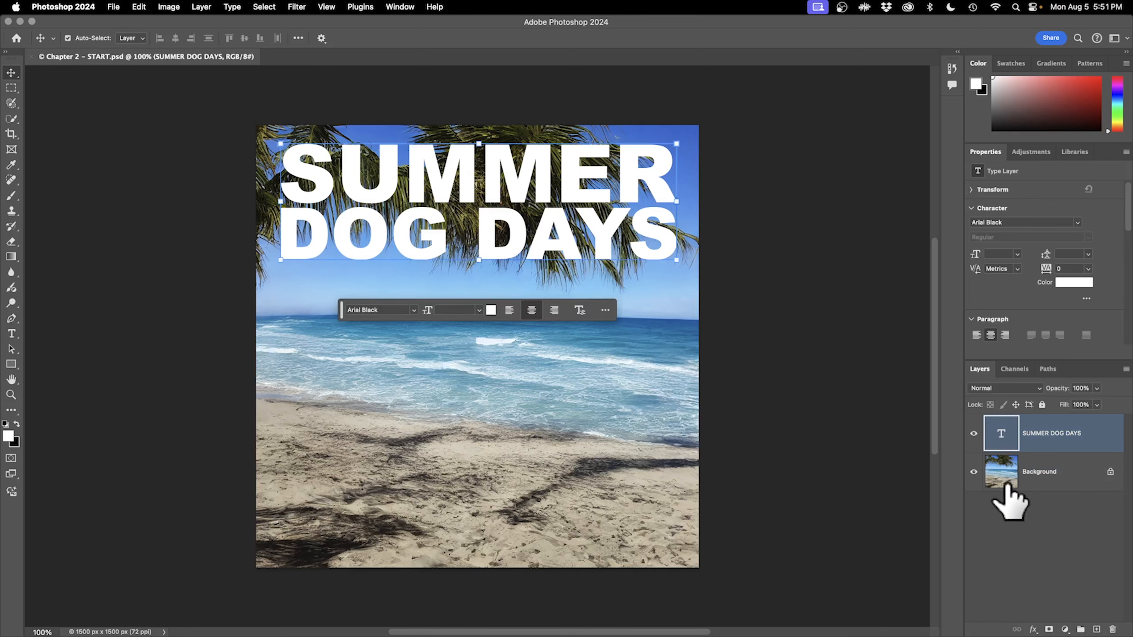
click(1009, 479)
click(1004, 442)
click(1004, 472)
click(1005, 444)
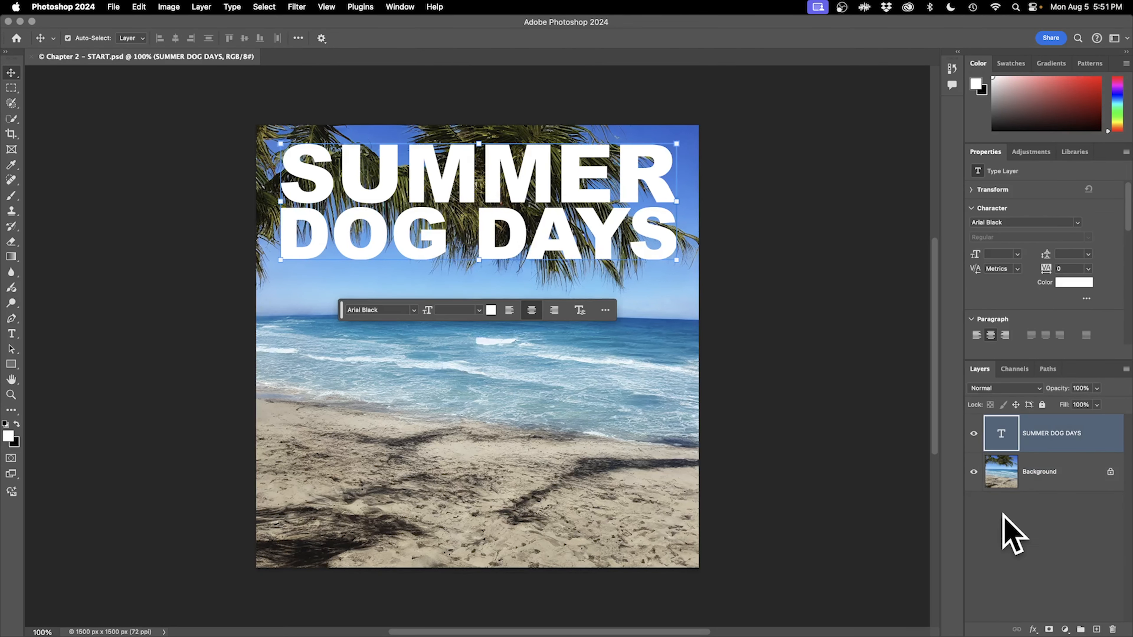
click(1001, 533)
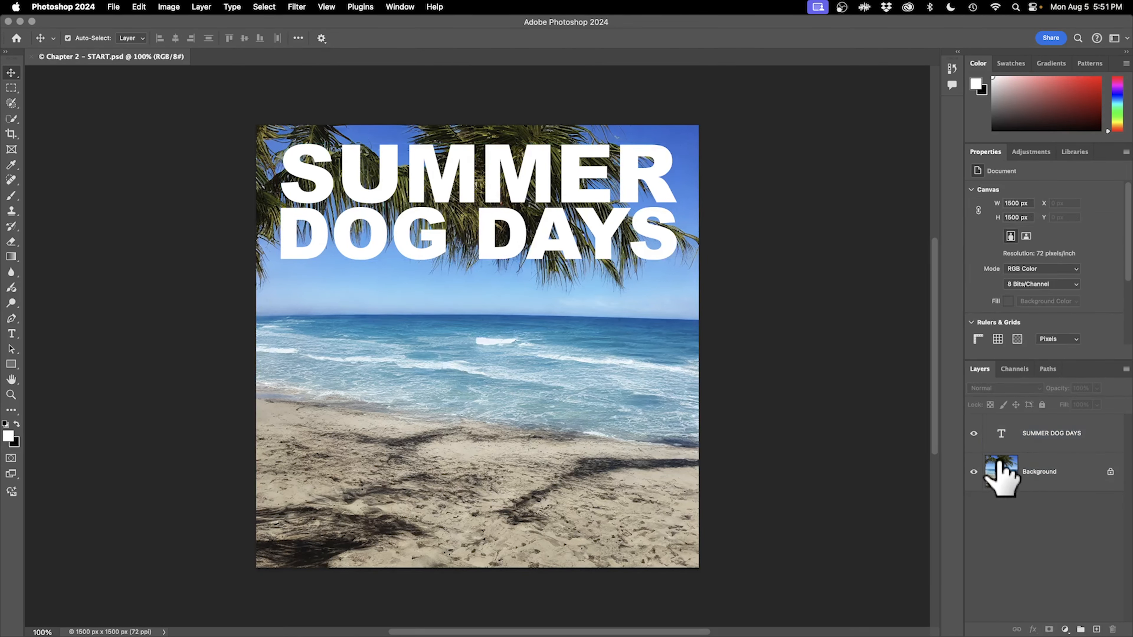
click(1003, 462)
click(1004, 440)
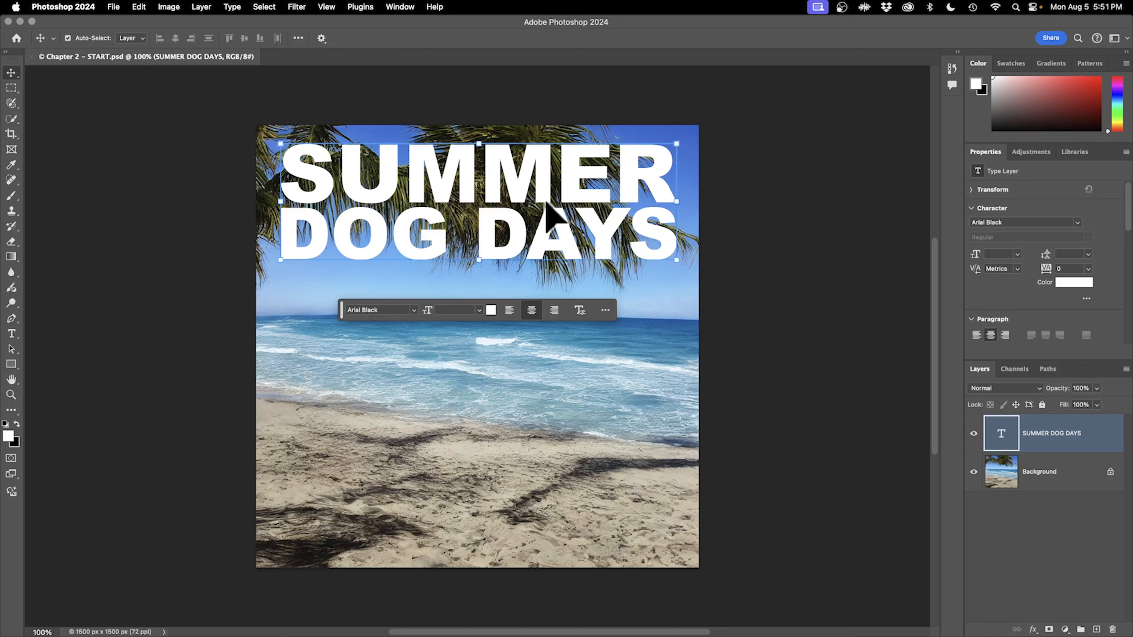
click(802, 420)
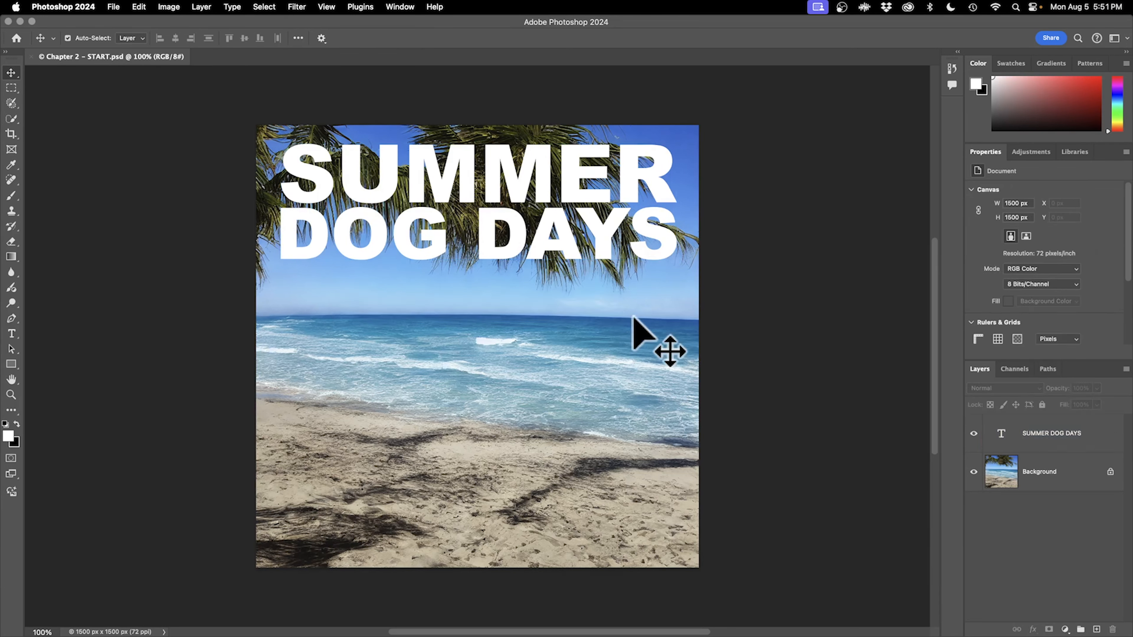
click(1023, 446)
click(1033, 629)
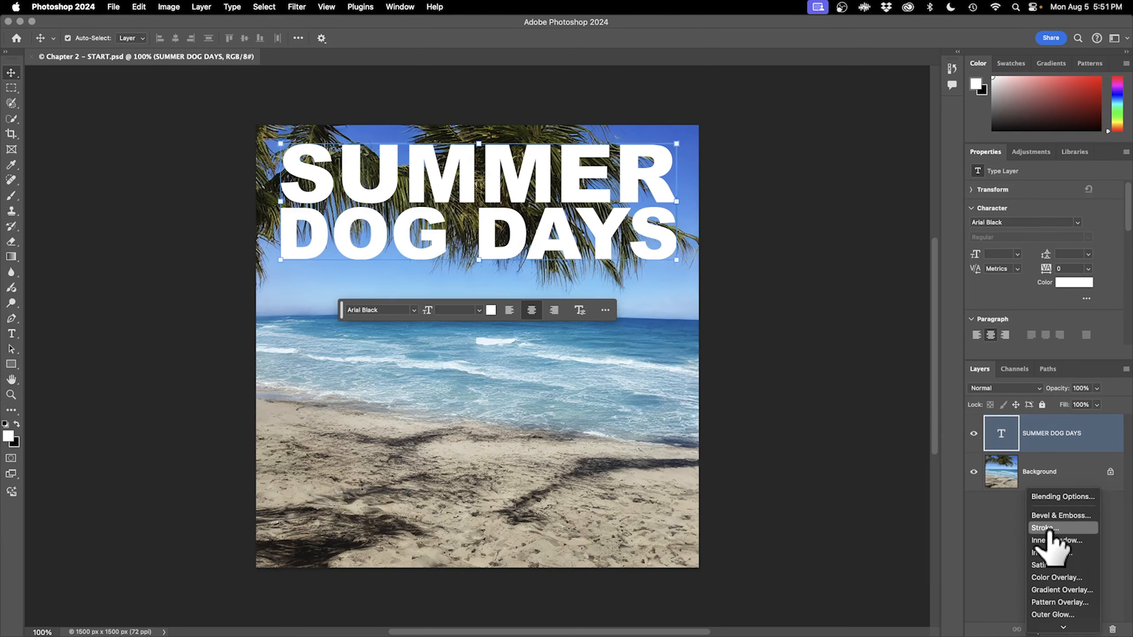
click(1024, 552)
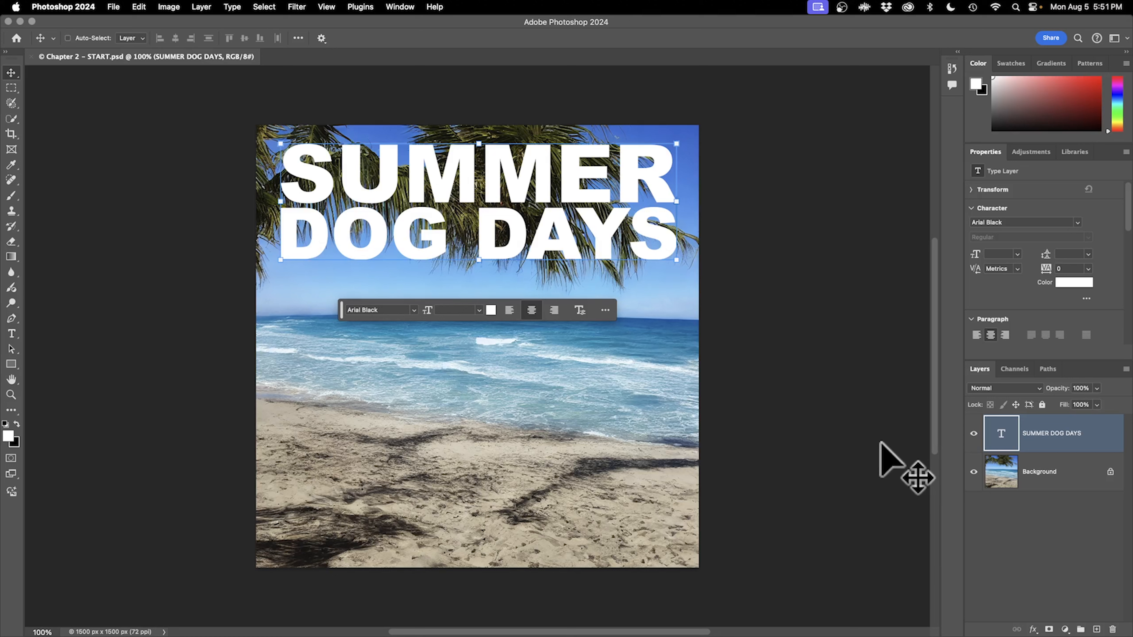
Step: Toggle the visibility of the SUMMER DOG DAYS text layer off and on, leaving it shown
mouse_move(997, 477)
mouse_down()
mouse_move(1002, 434)
mouse_move(1000, 478)
mouse_up()
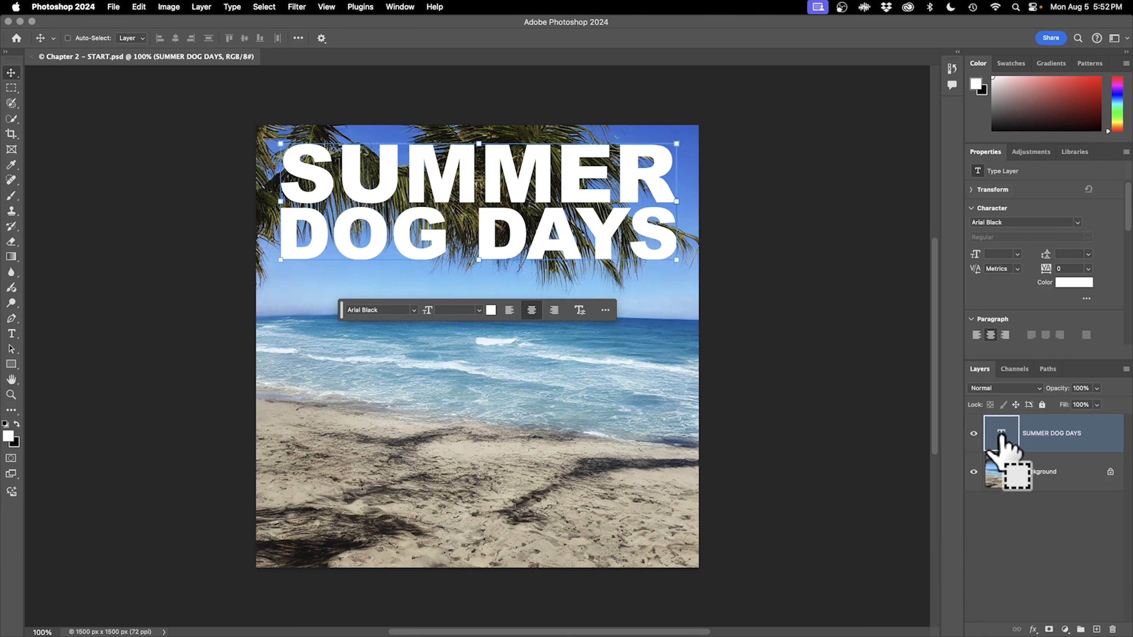
drag(1001, 436, 995, 441)
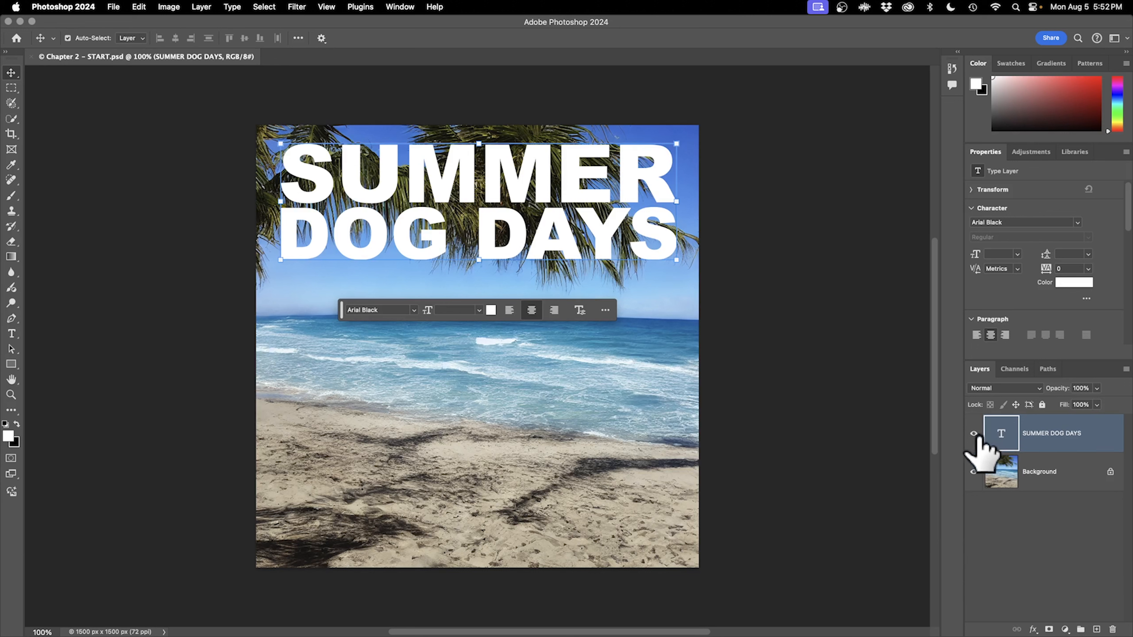
click(974, 434)
click(974, 434)
click(974, 433)
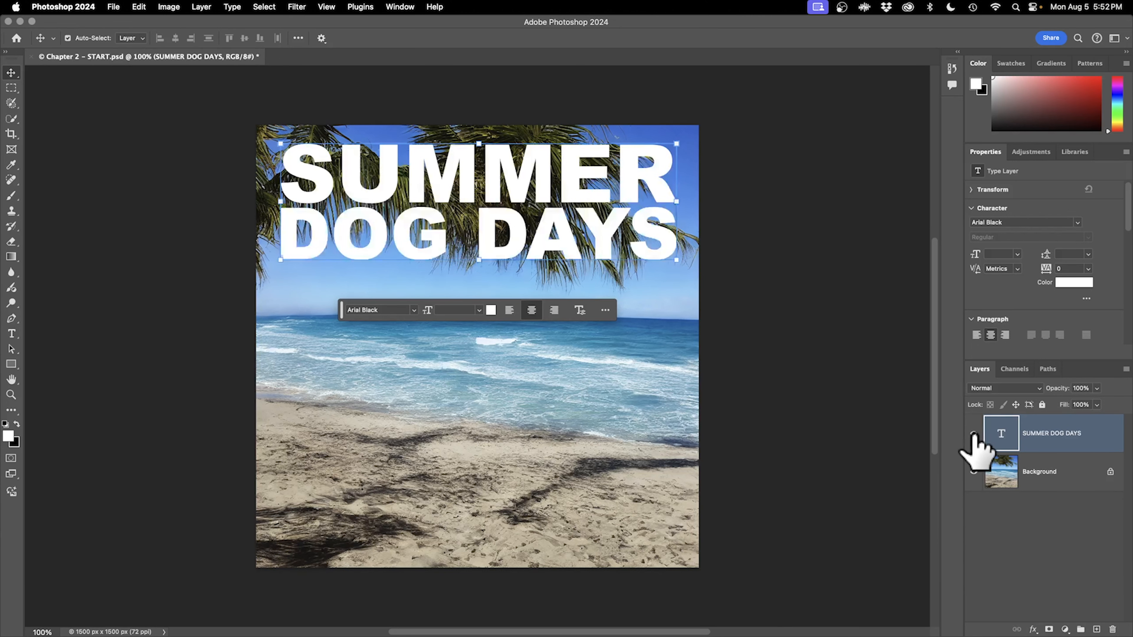
click(973, 433)
click(974, 433)
click(974, 434)
click(974, 433)
click(974, 434)
Step: Load the SUMMER DOG DAYS text outline as a selection and expand it by 25 pixels
drag(1001, 435, 1001, 433)
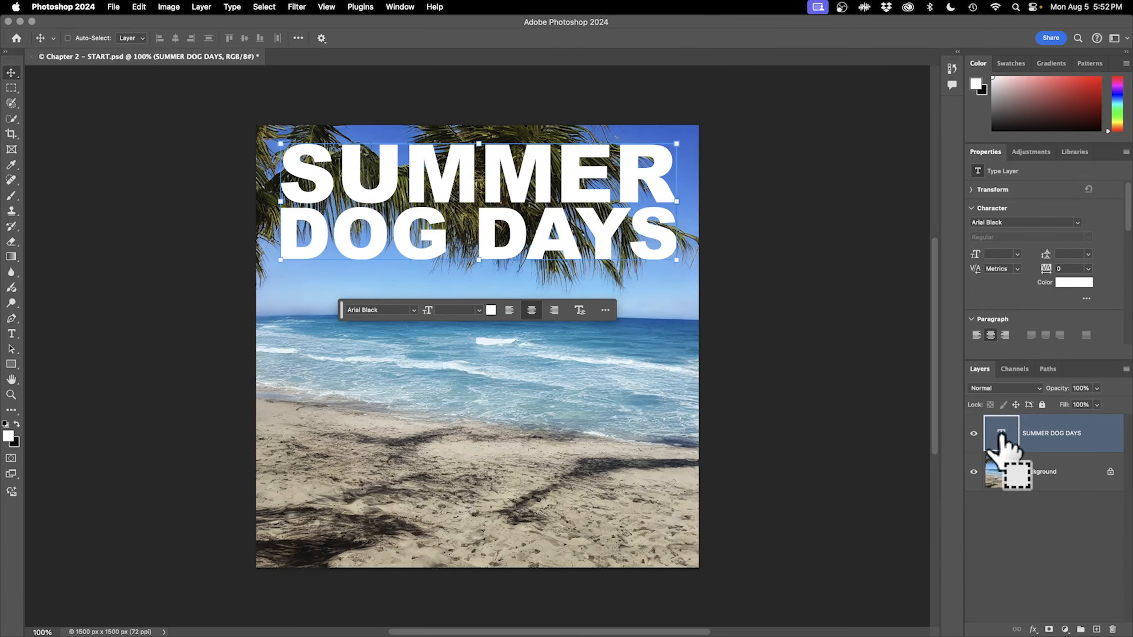
super+click(1001, 433)
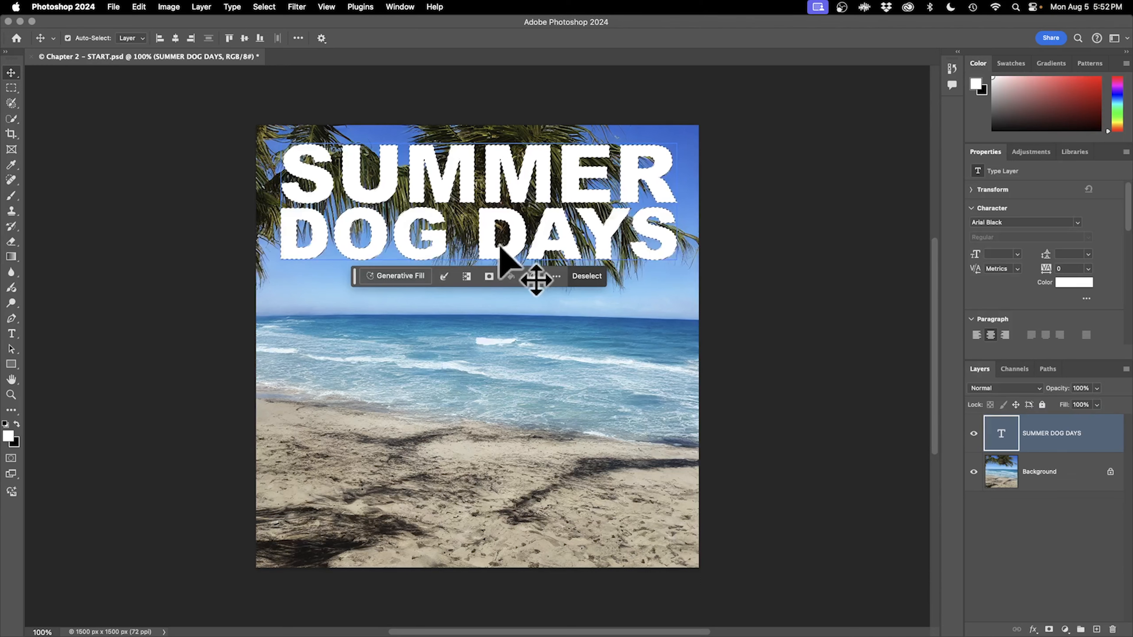
click(268, 6)
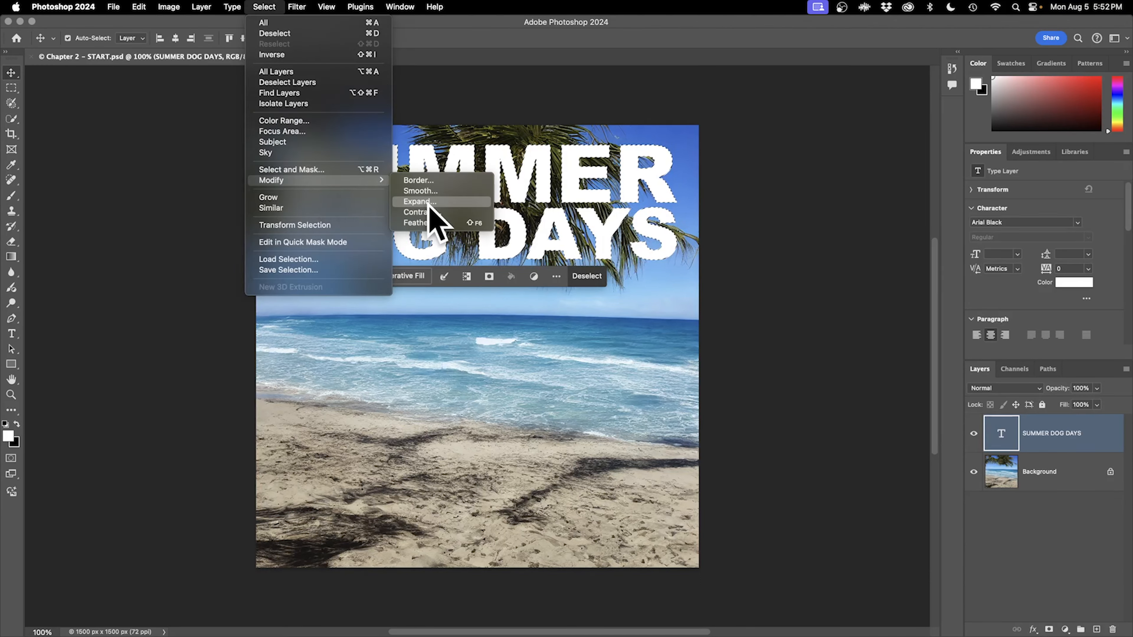
click(429, 203)
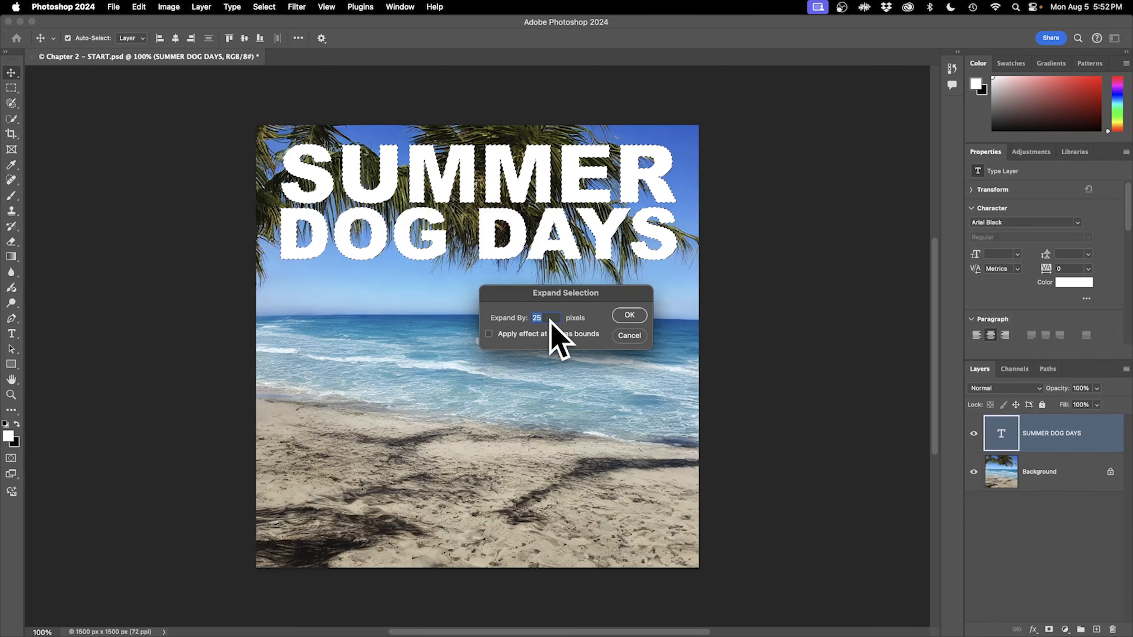
click(627, 316)
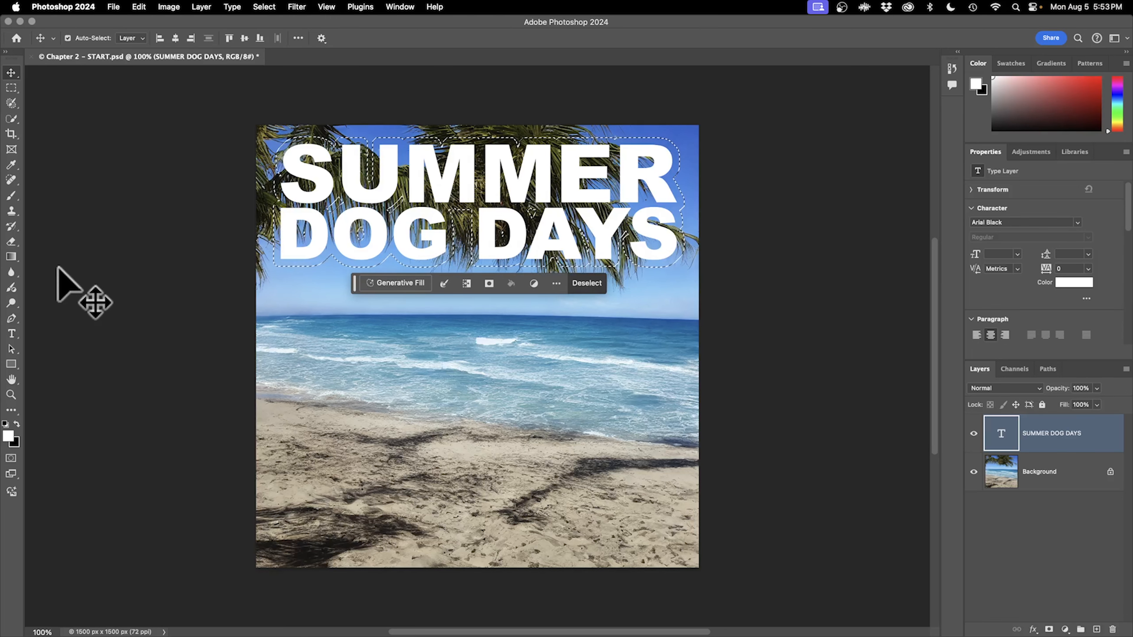
Step: Fill the expanded text selection with a linear yellow-to-purple gradient running horizontally across the full canvas width
click(12, 257)
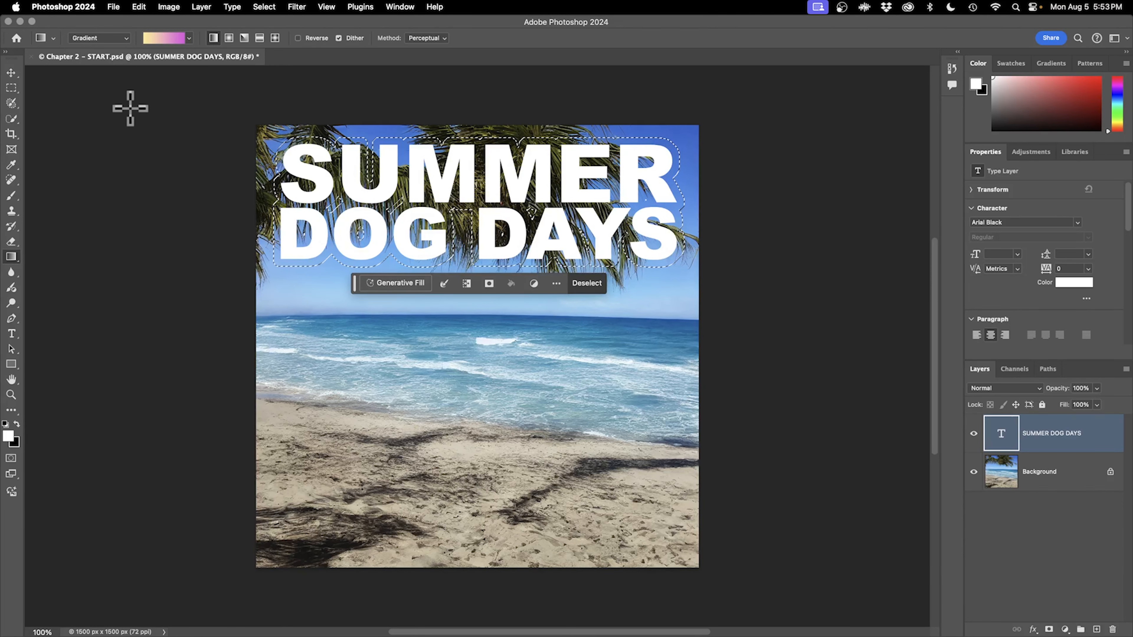
click(190, 39)
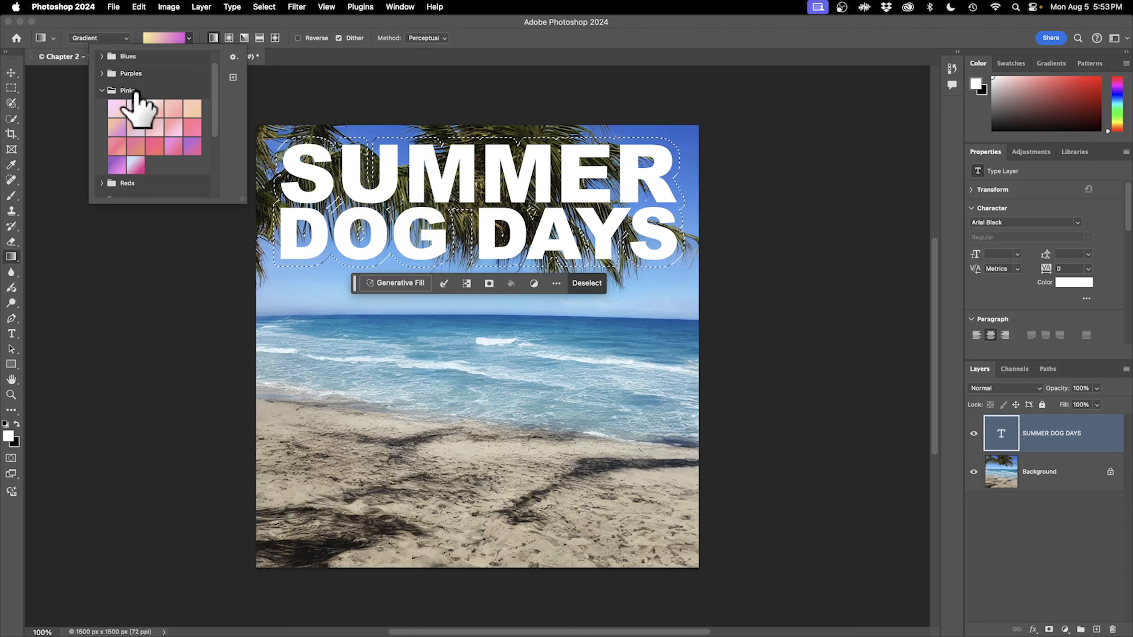
click(112, 91)
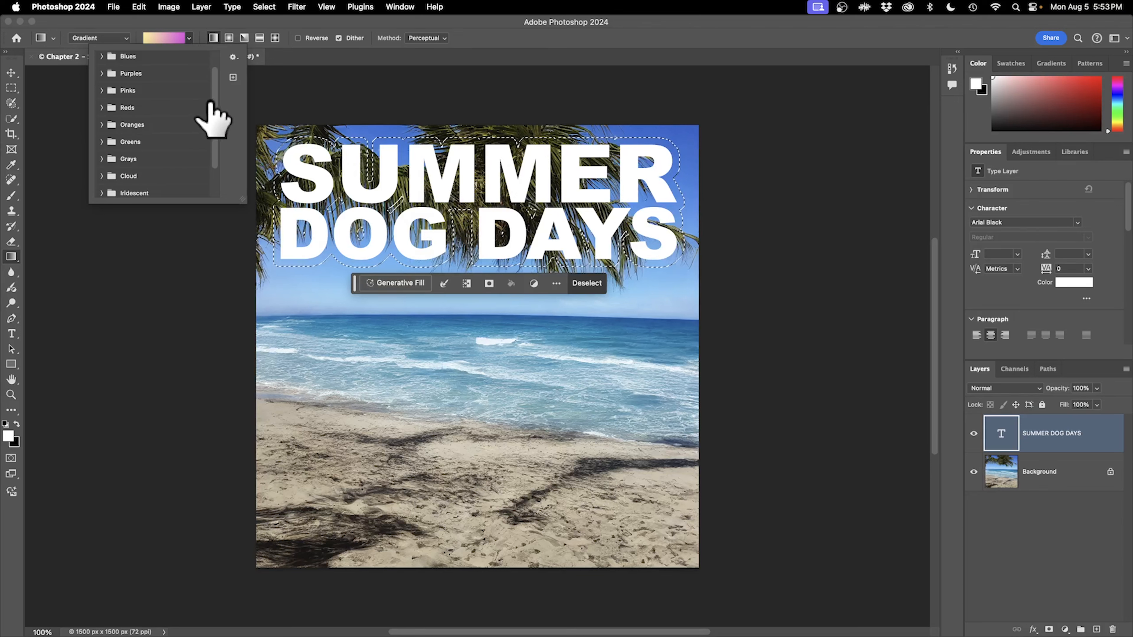
click(102, 124)
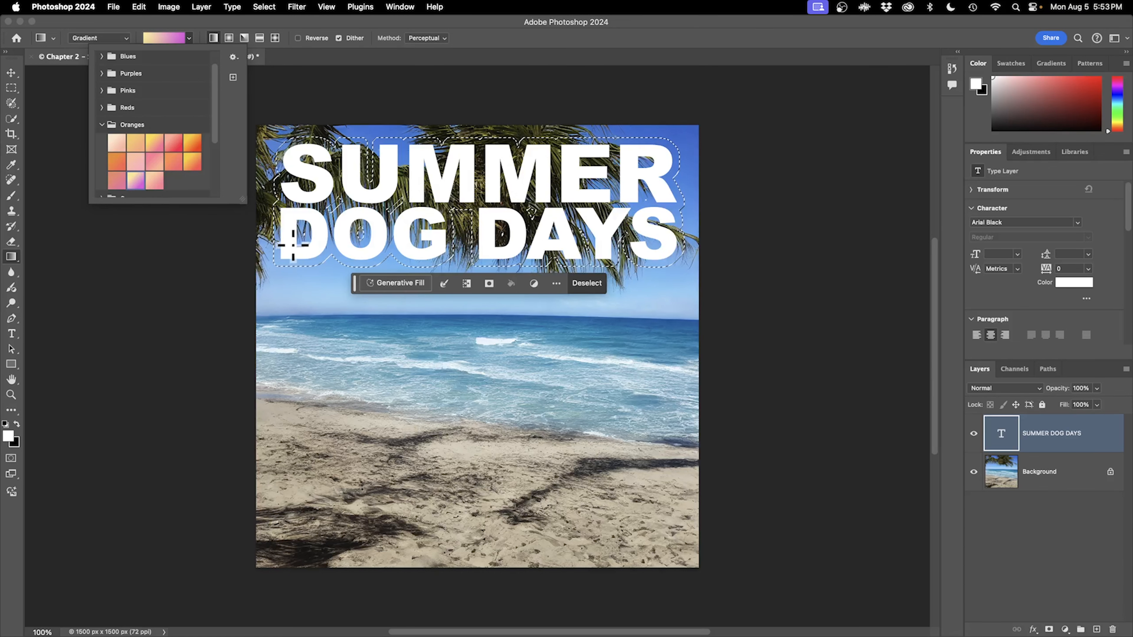
click(255, 200)
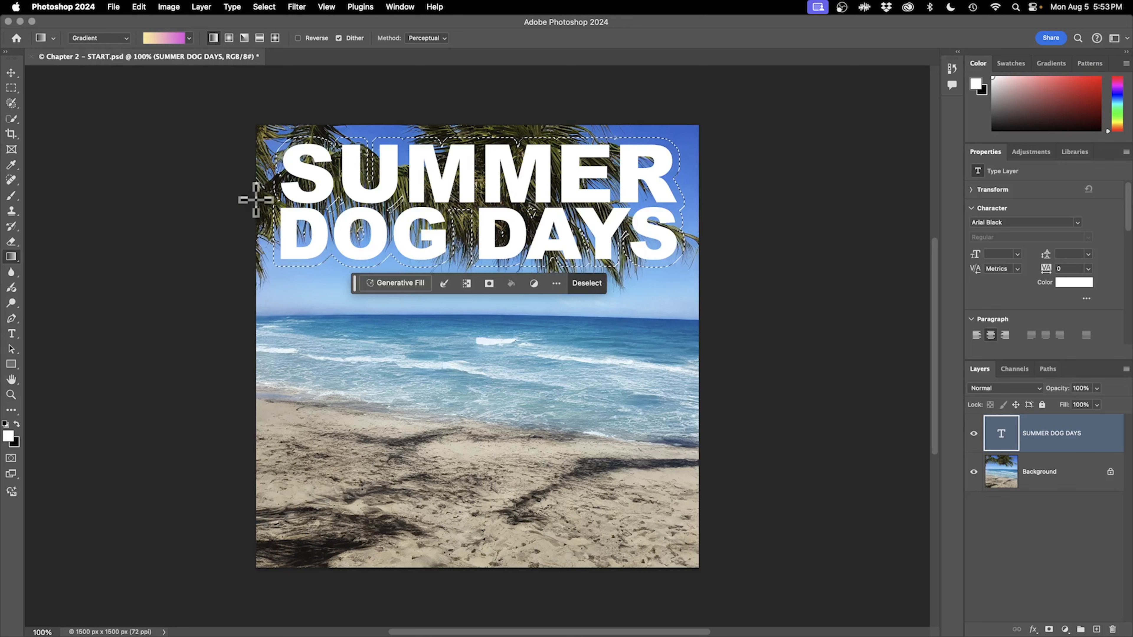
drag(585, 192, 692, 216)
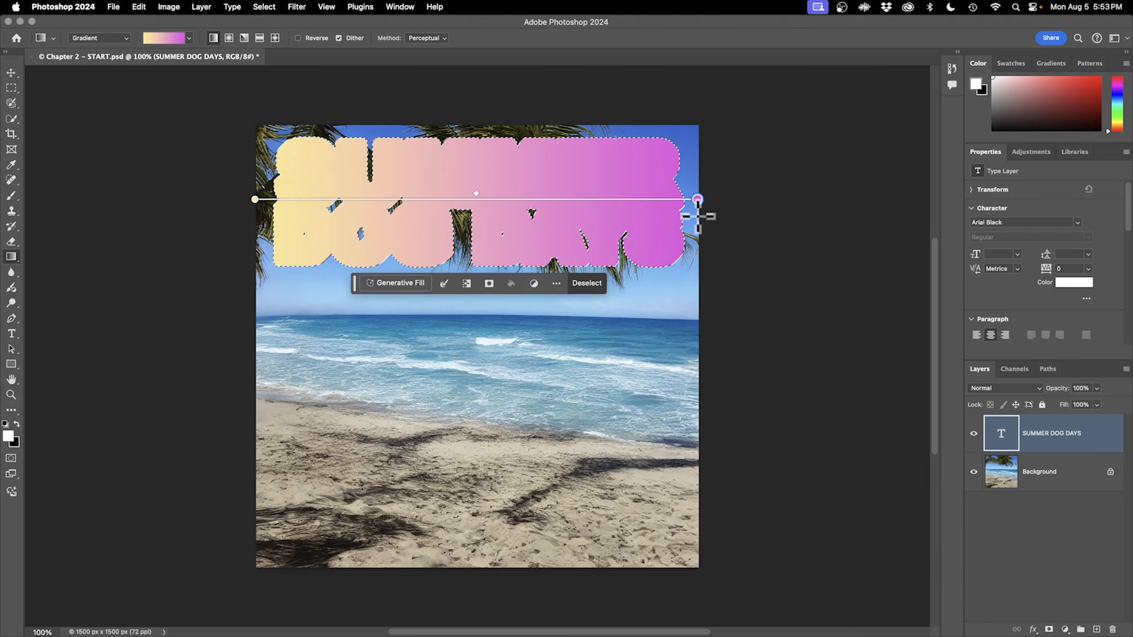
drag(698, 216, 698, 216)
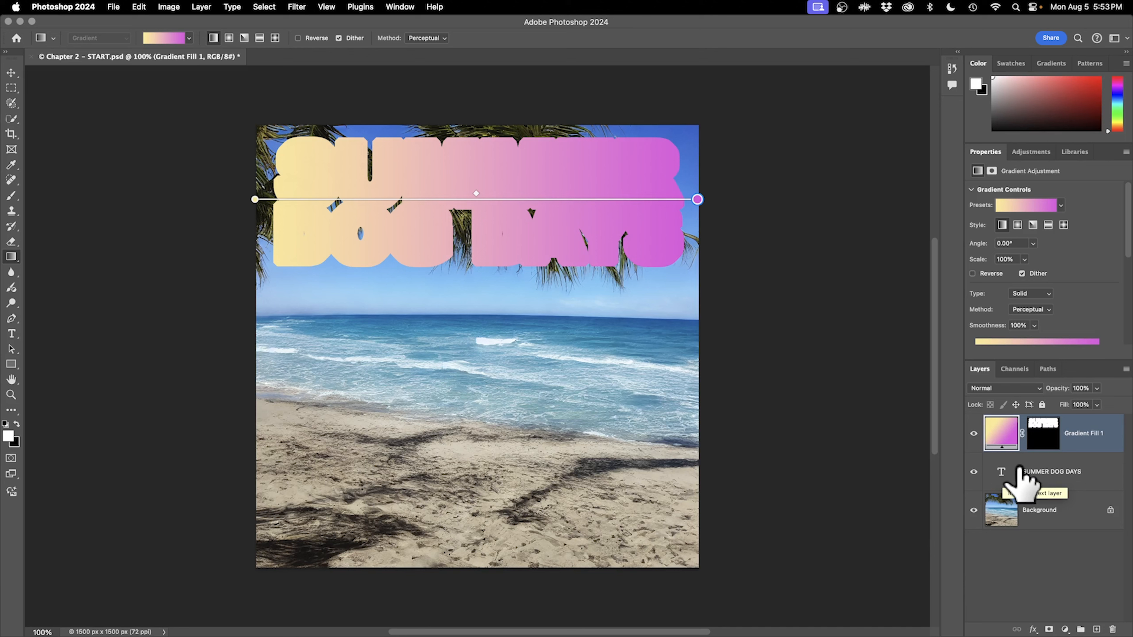
Step: Move the SUMMER DOG DAYS text layer above the gradient fill layer
click(1041, 481)
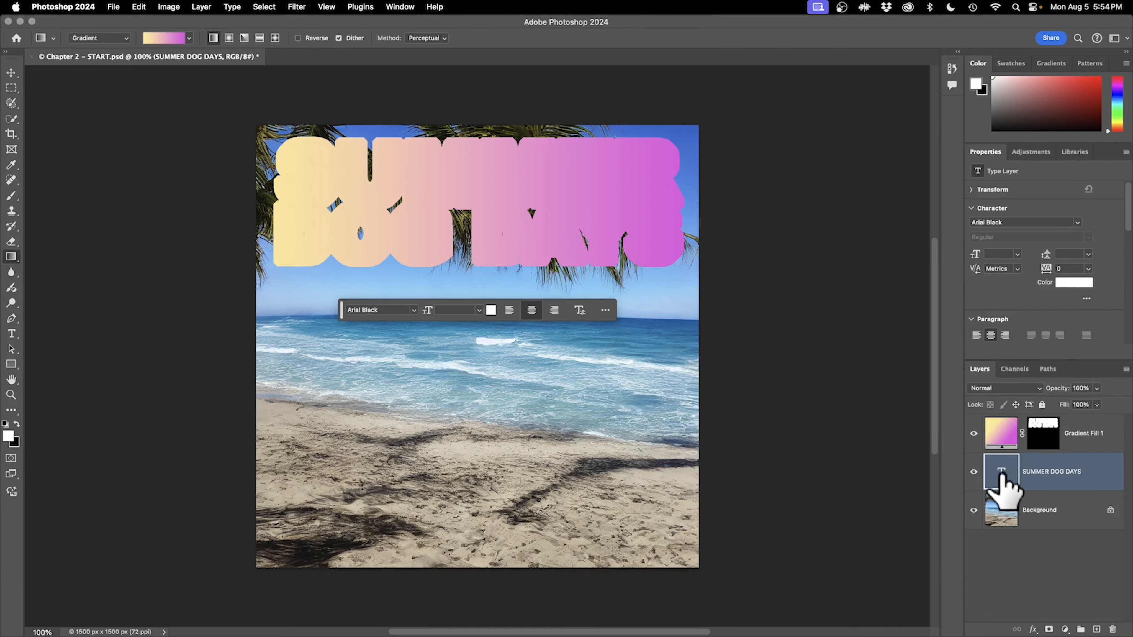
drag(1002, 480, 993, 432)
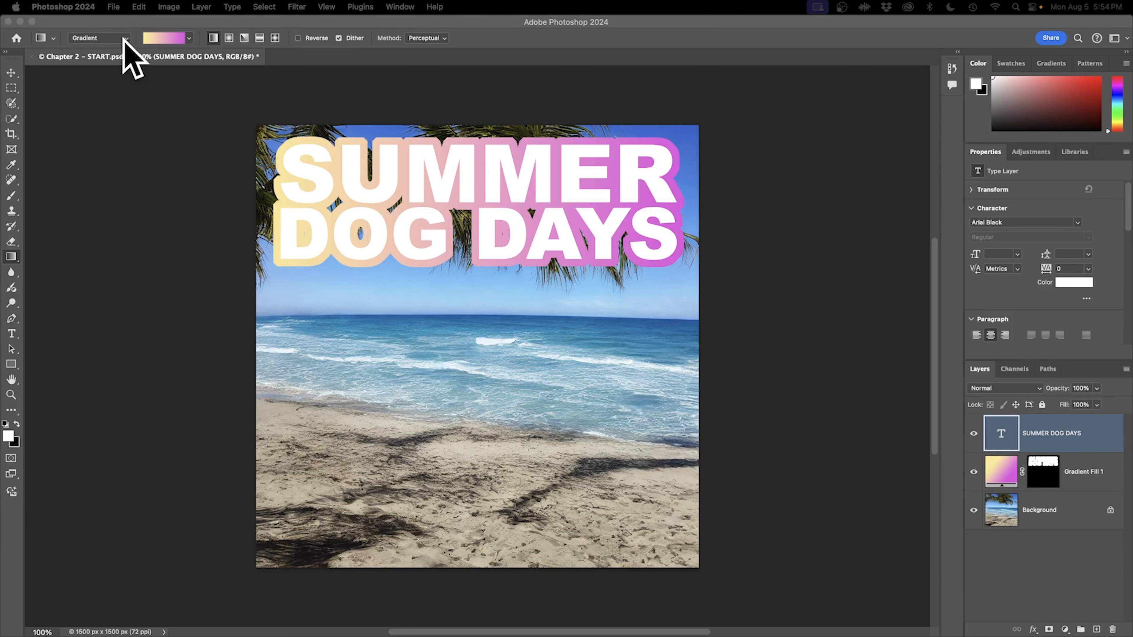
Step: Place the image Chapter 2 - Happy Dog.jpg from the Chapter 2 - Selections folder as an embedded object
click(116, 6)
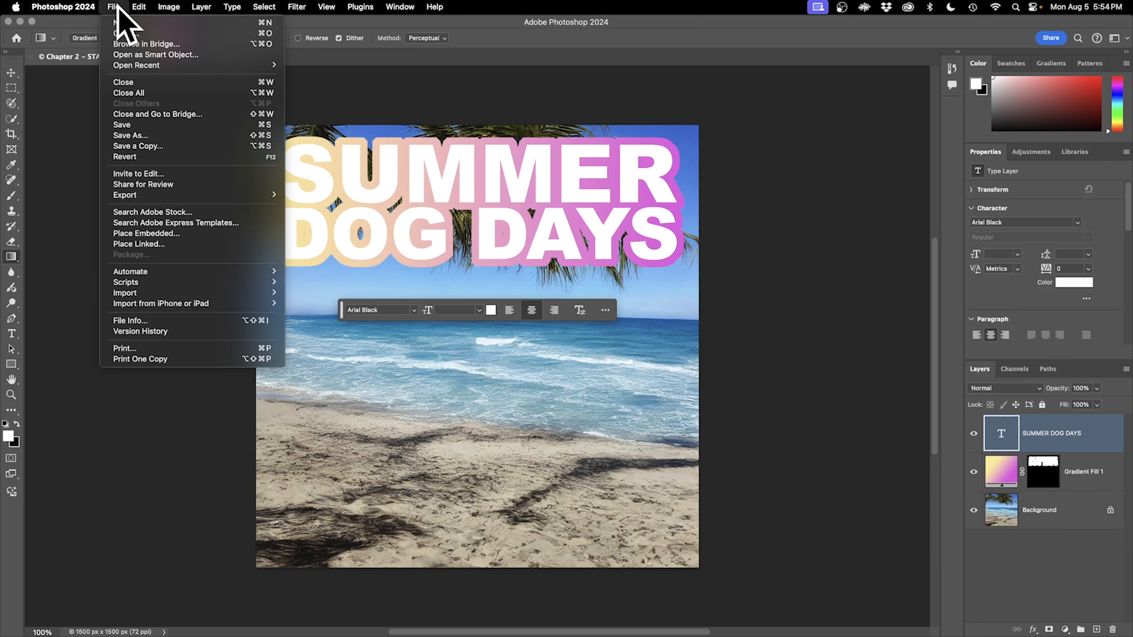
click(114, 36)
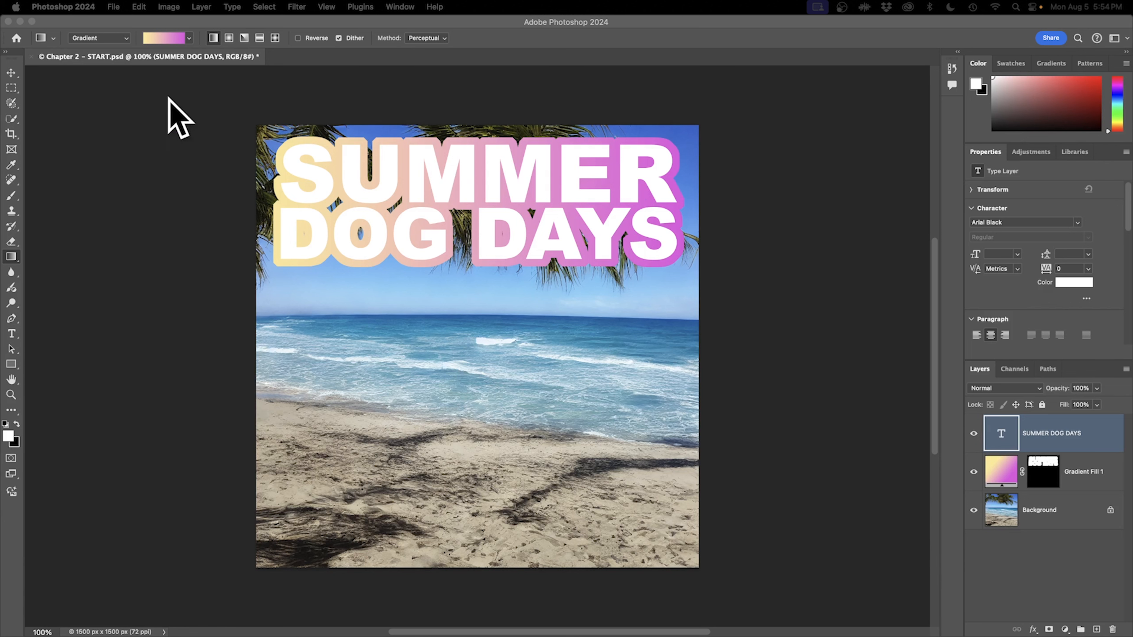
click(135, 7)
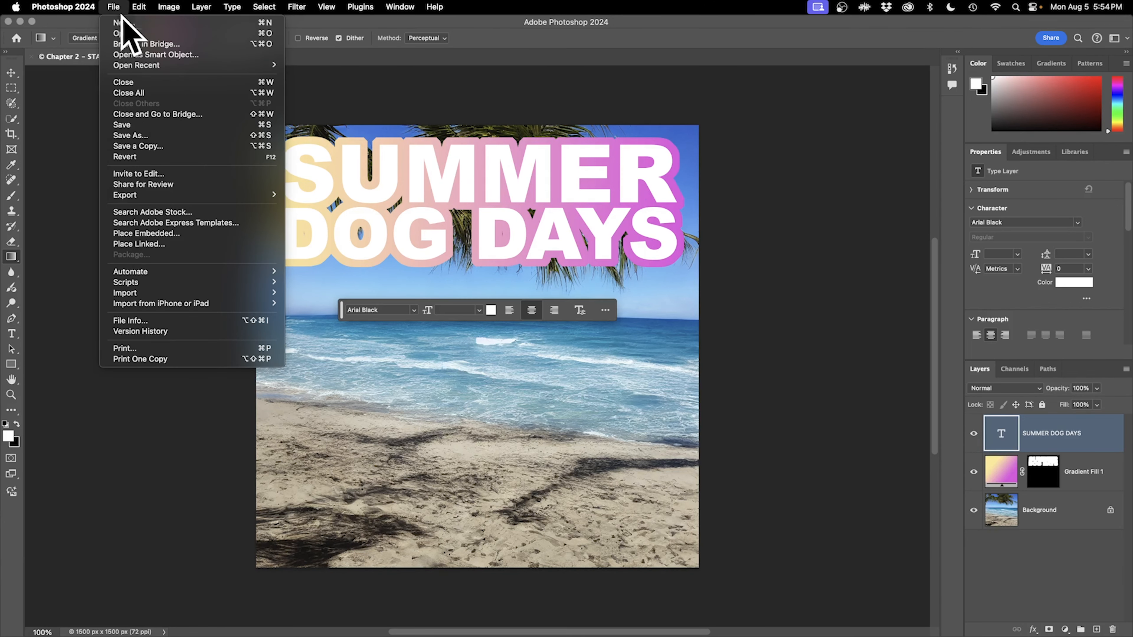
click(183, 233)
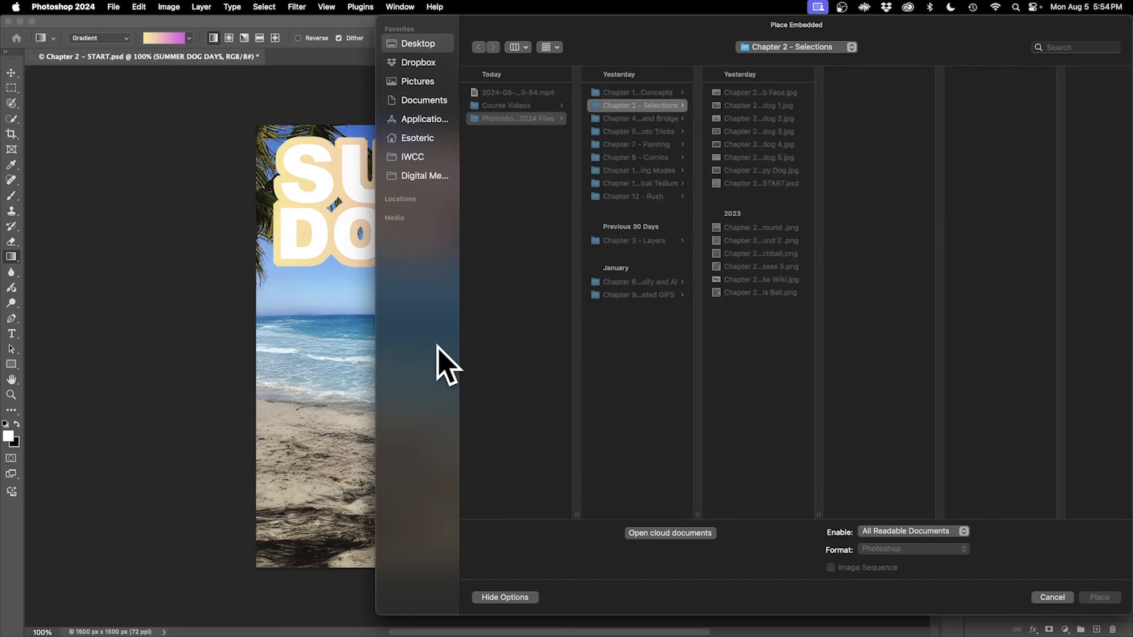
double_click(820, 515)
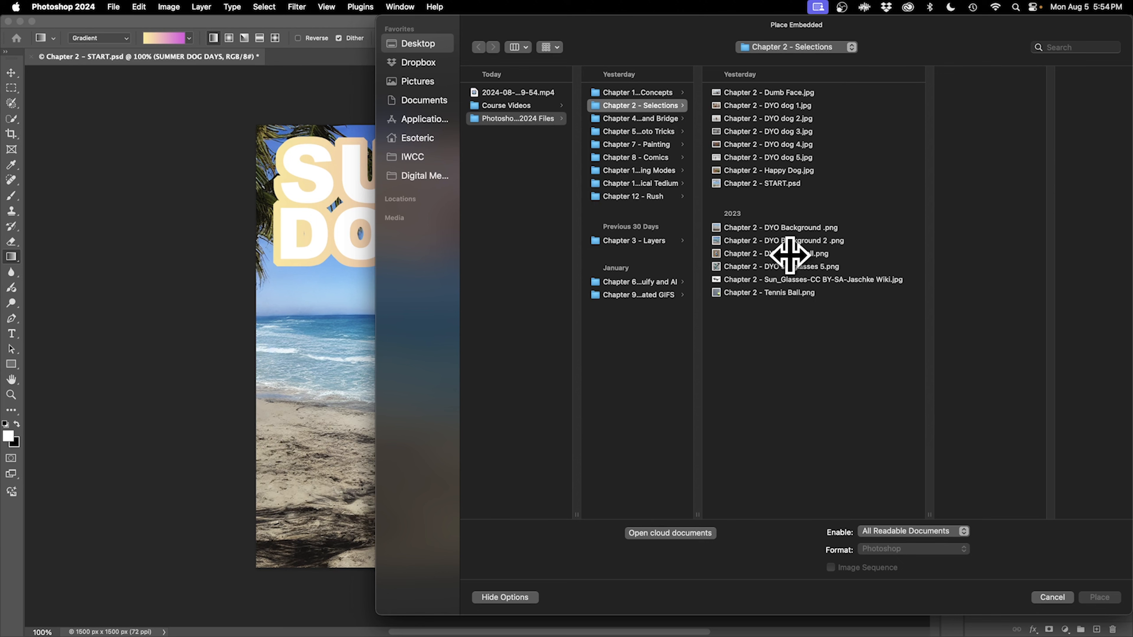
click(794, 171)
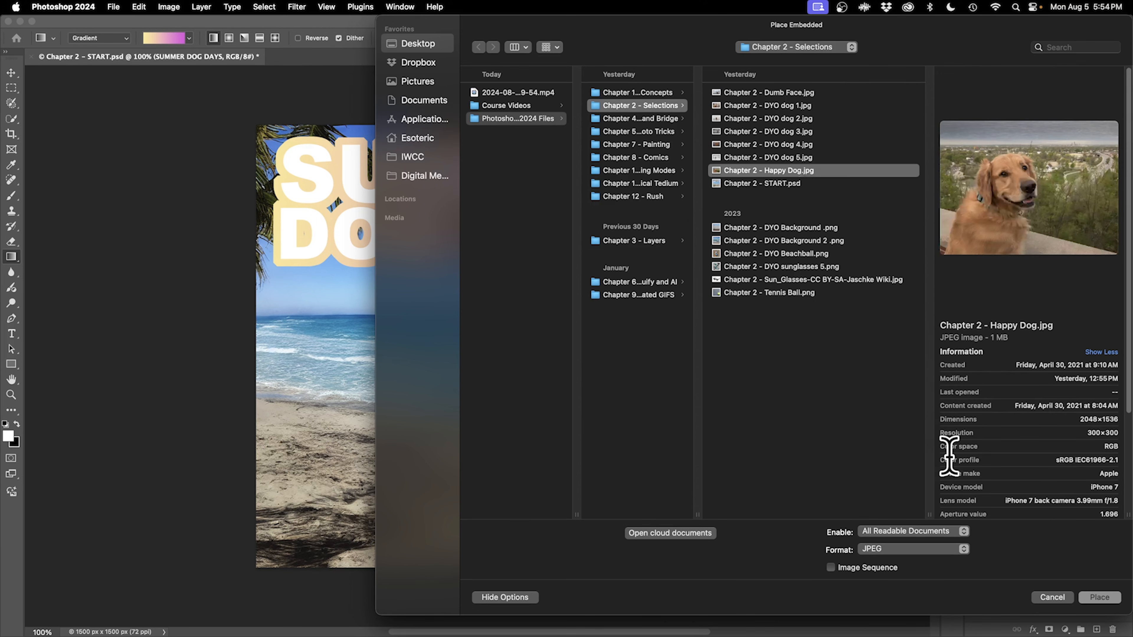
click(1100, 597)
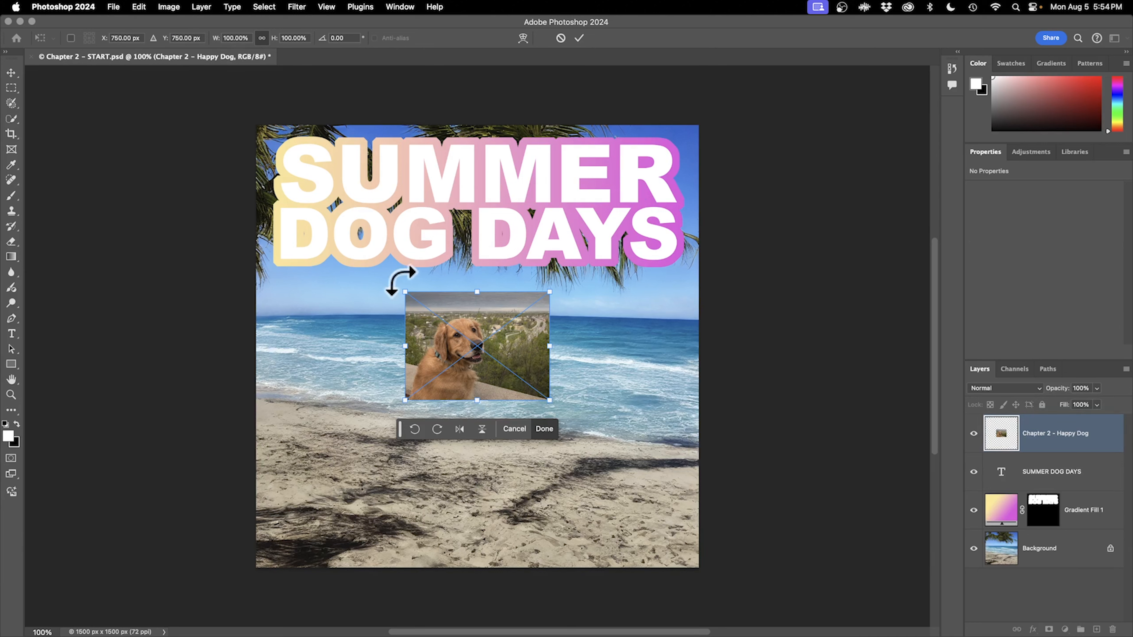
Step: Try scaling the placed dog photo freehand and proportionally, ending at about 130%
drag(405, 291, 332, 242)
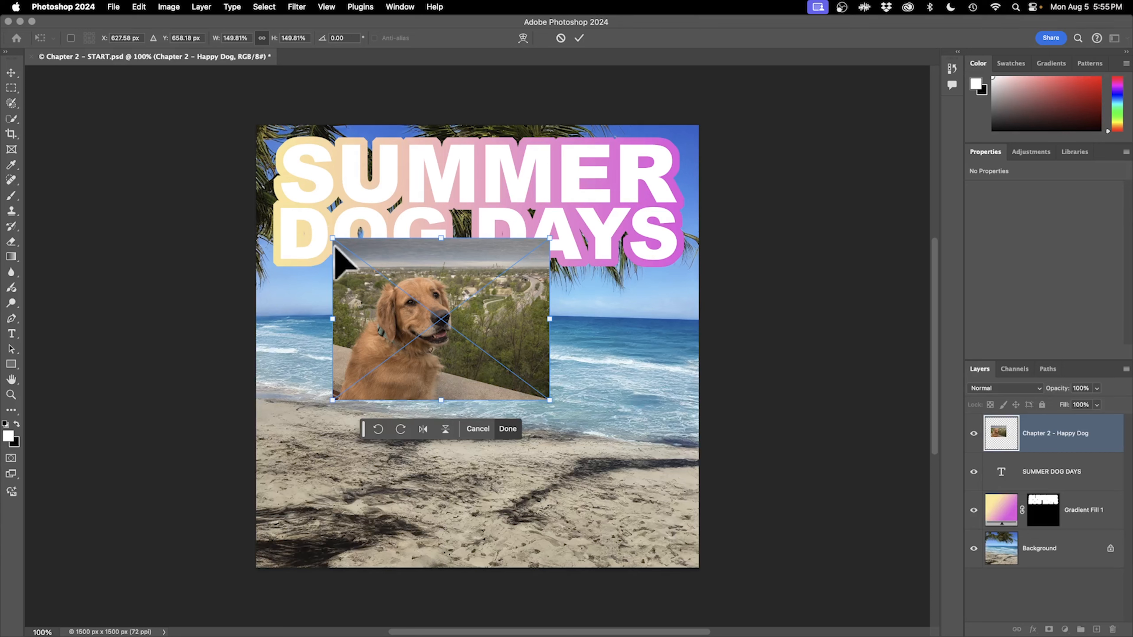
drag(322, 235, 351, 266)
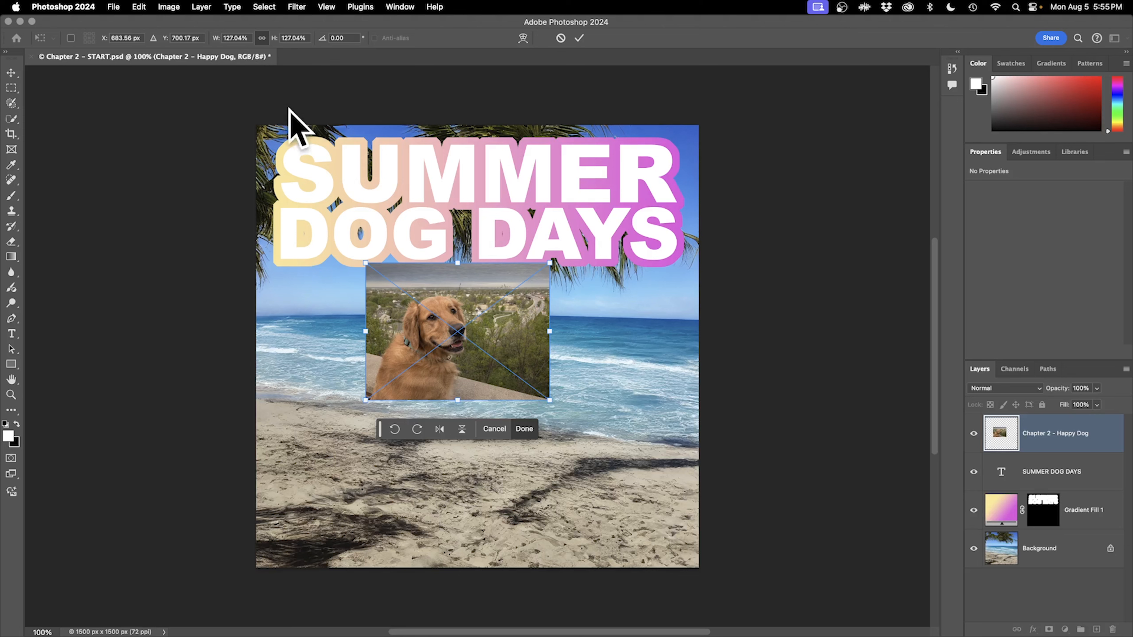
mouse_move(366, 263)
mouse_down()
mouse_move(332, 237)
mouse_move(361, 260)
mouse_up()
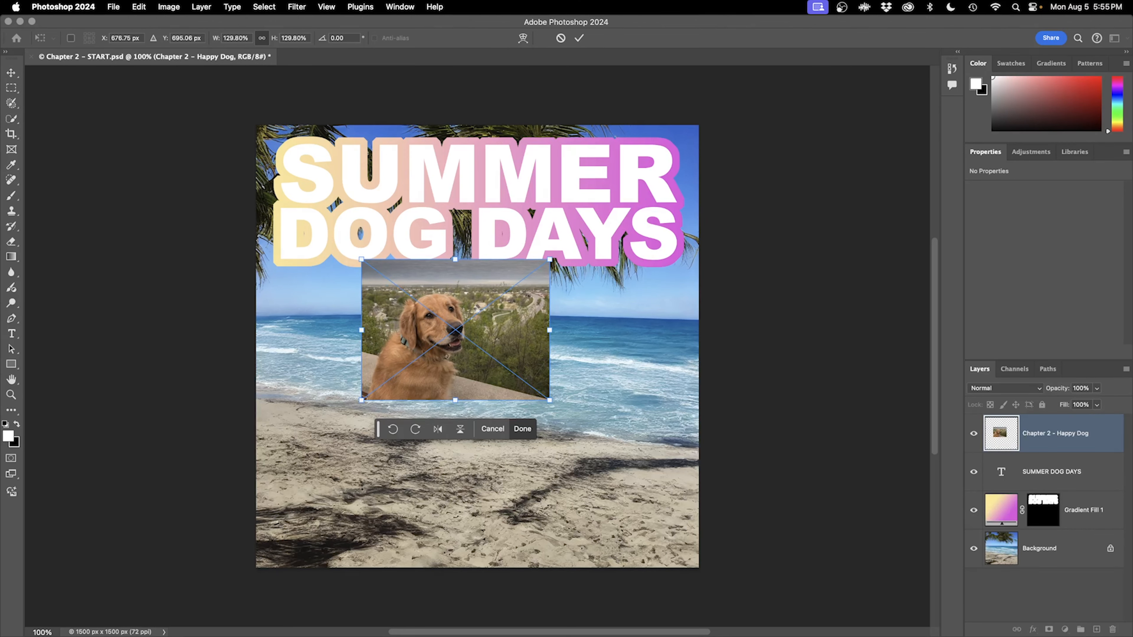
Step: Scale the placed dog photo to 340% in width and height and position it at X 735 px, Y 875 px
click(232, 38)
text(340)
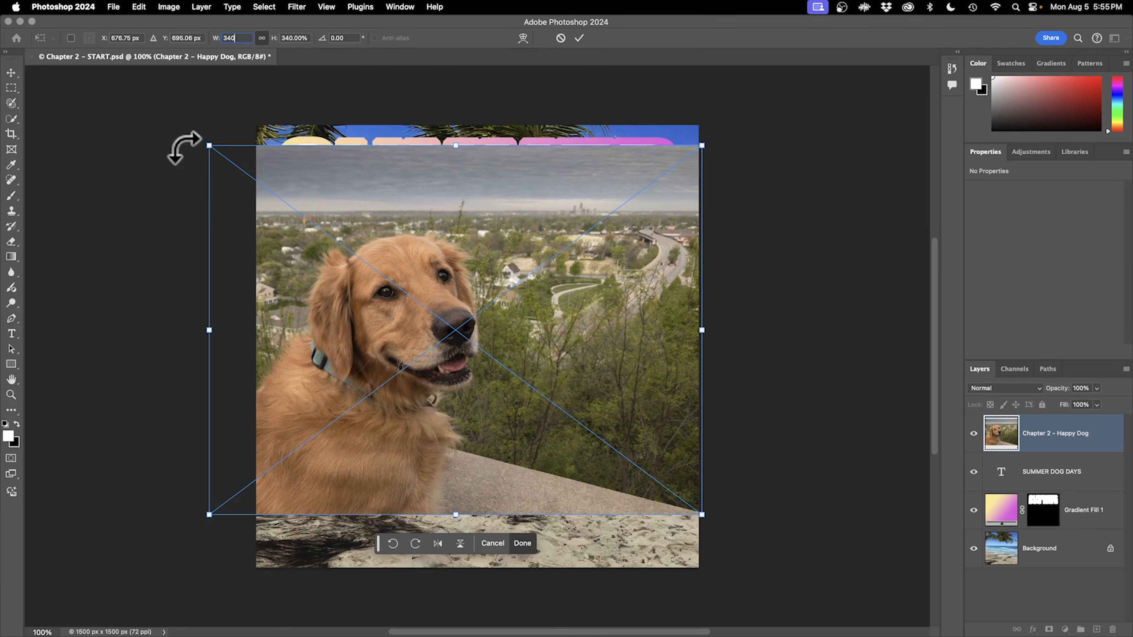
click(116, 37)
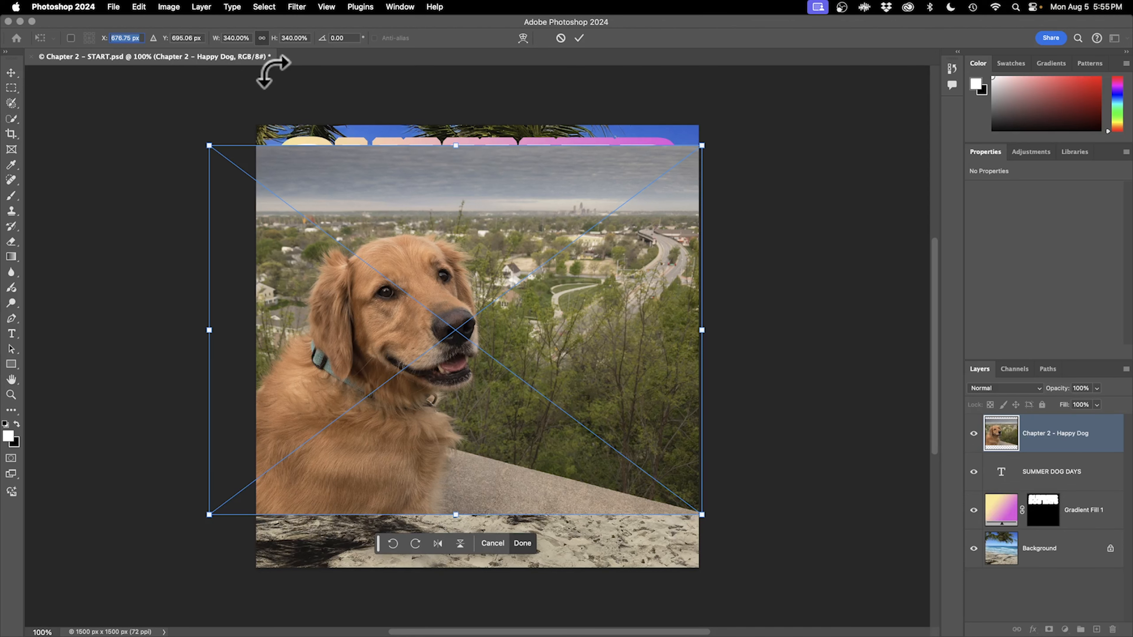
text(73)
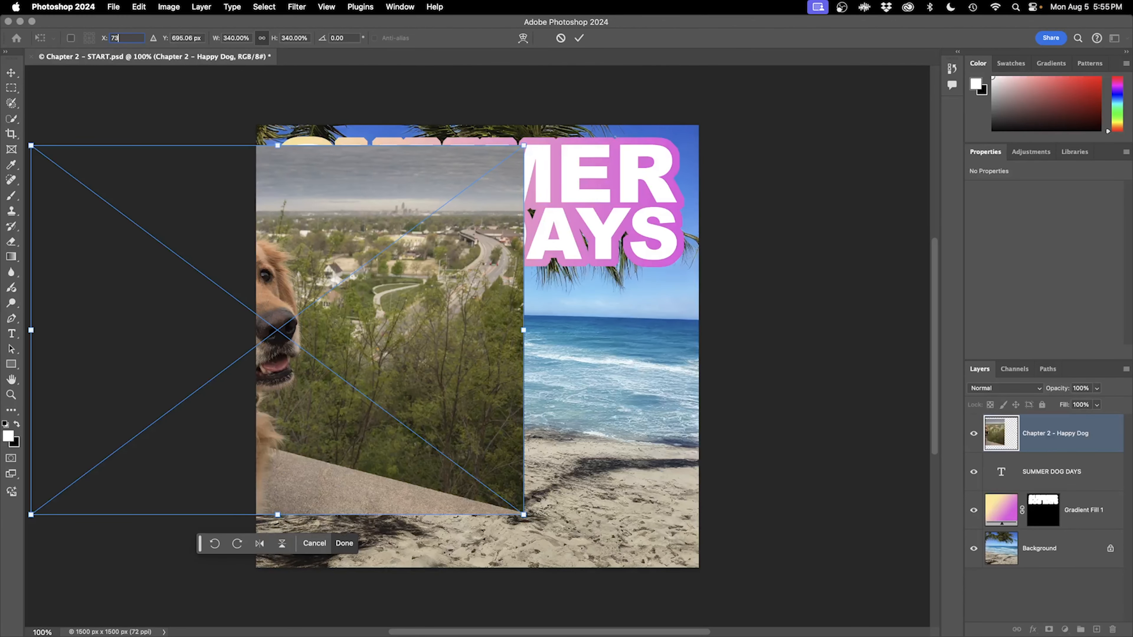
text(5)
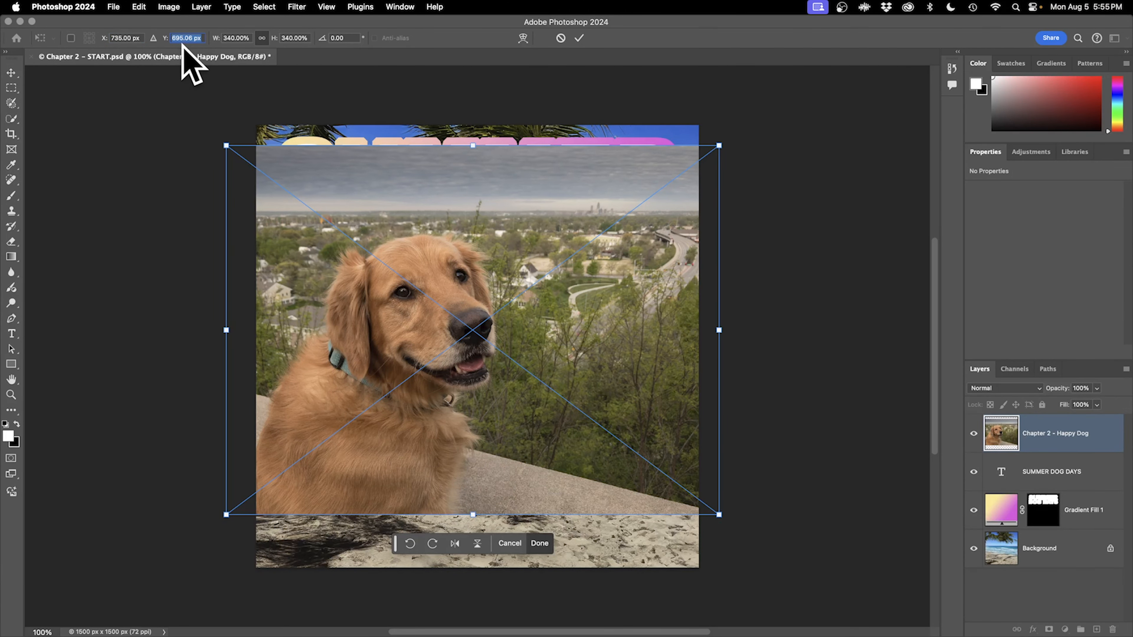
text(875)
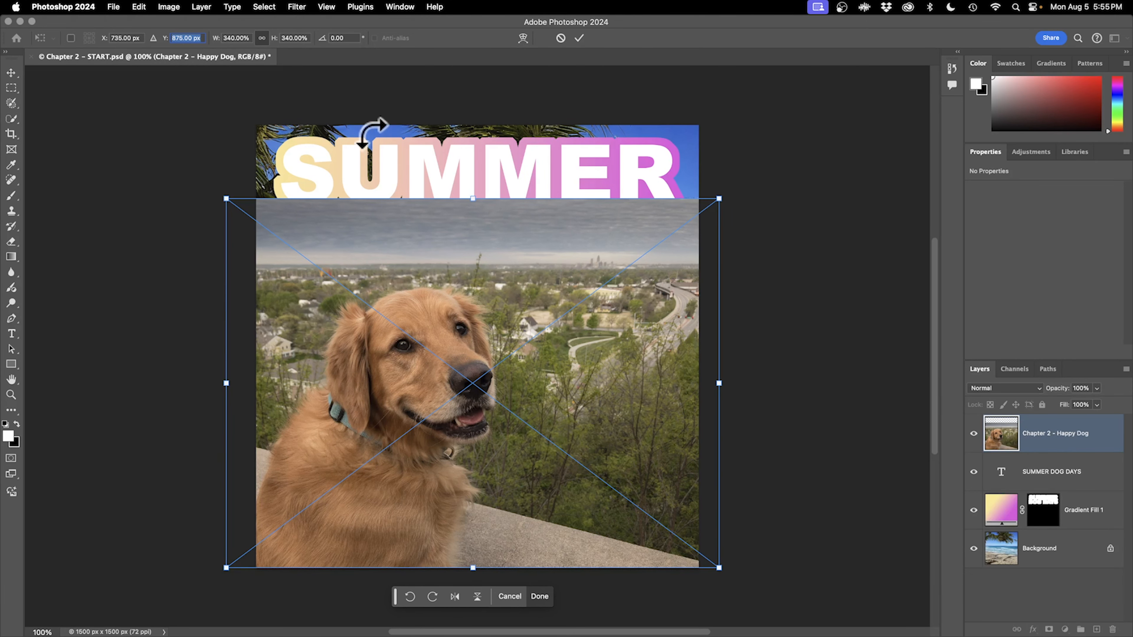
Step: Show the rulers, check which measurement units they offer, and hide them again
key(cmd+r)
right_click(362, 72)
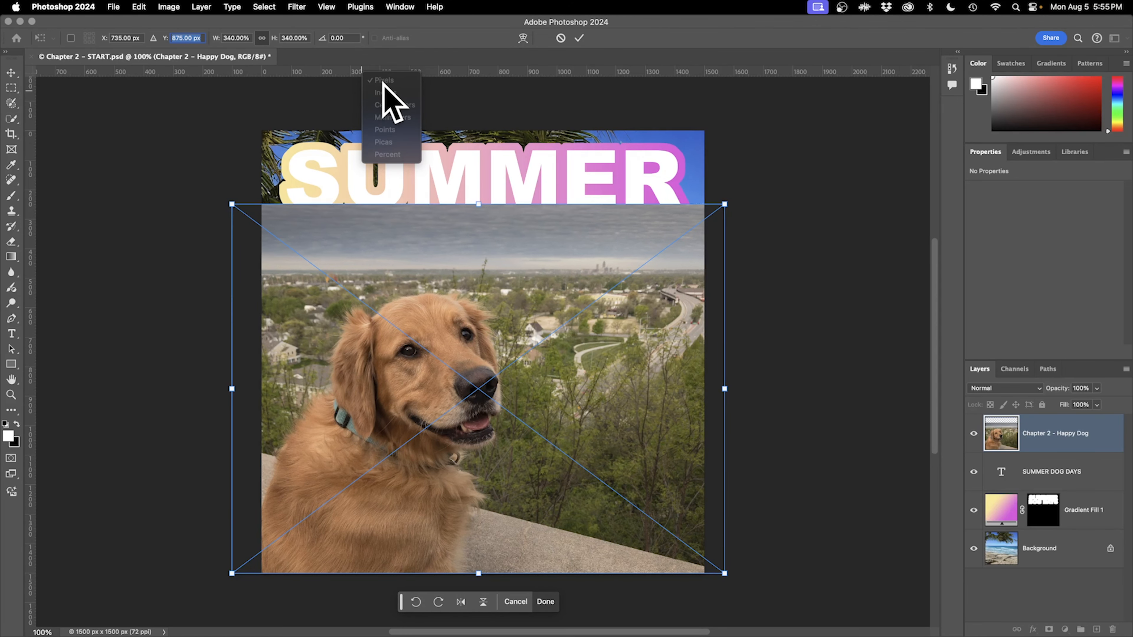
key(super+r)
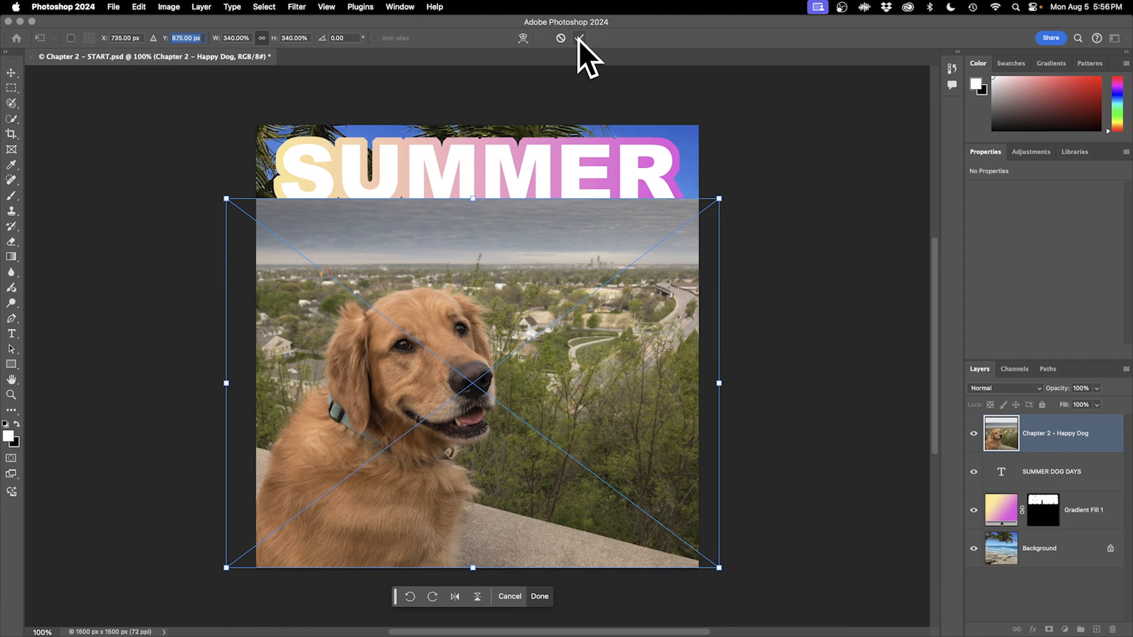
Step: Commit the placed dog photo's transformation and remove its background
click(541, 597)
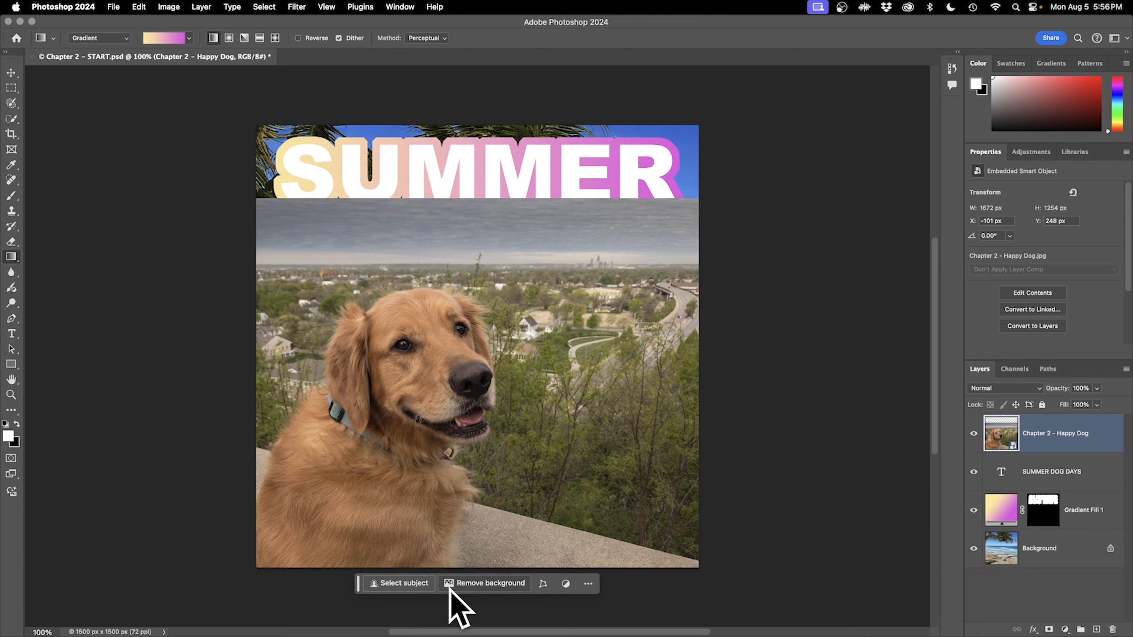
click(481, 584)
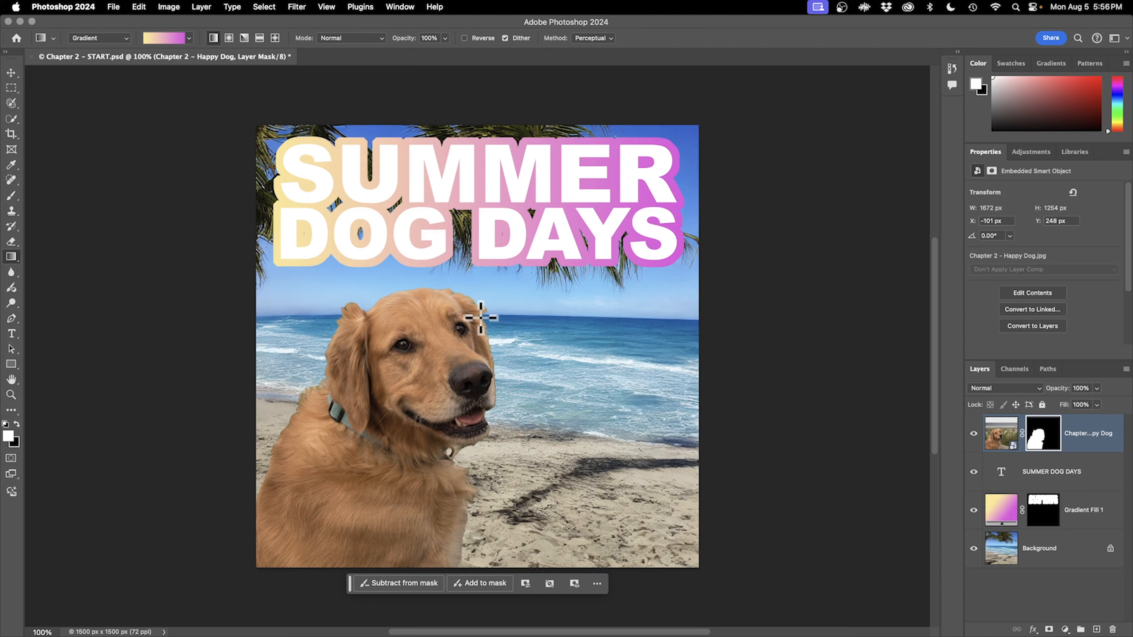
Step: Inspect the dog cutout's edges, open its layer mask in Select and Mask, and set the view mode to On Layers
key(z)
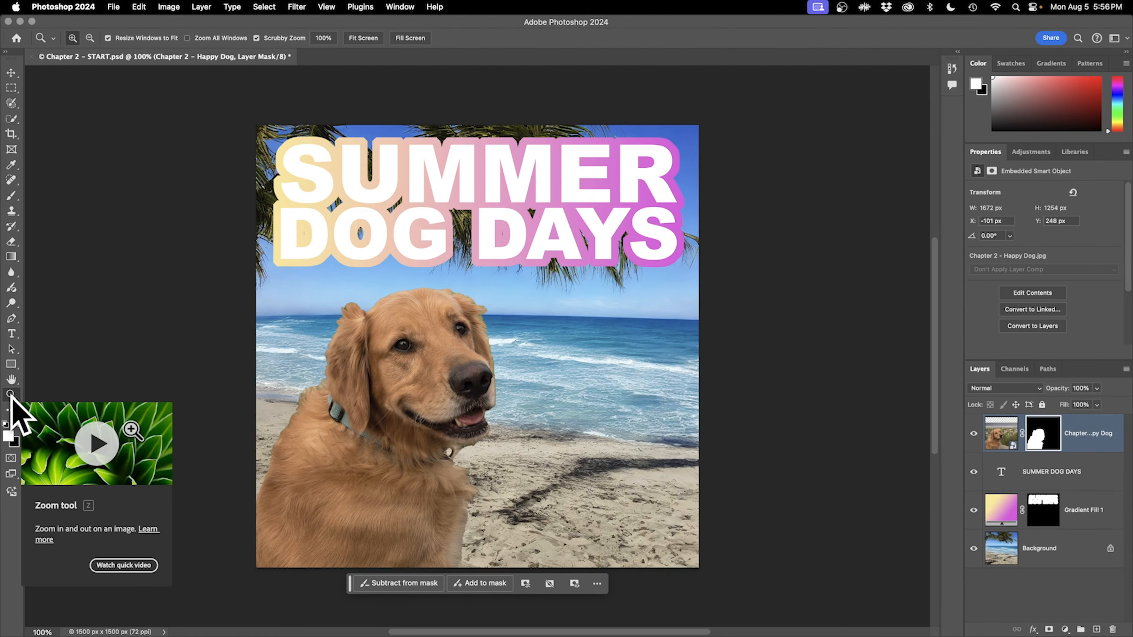
drag(318, 387, 371, 397)
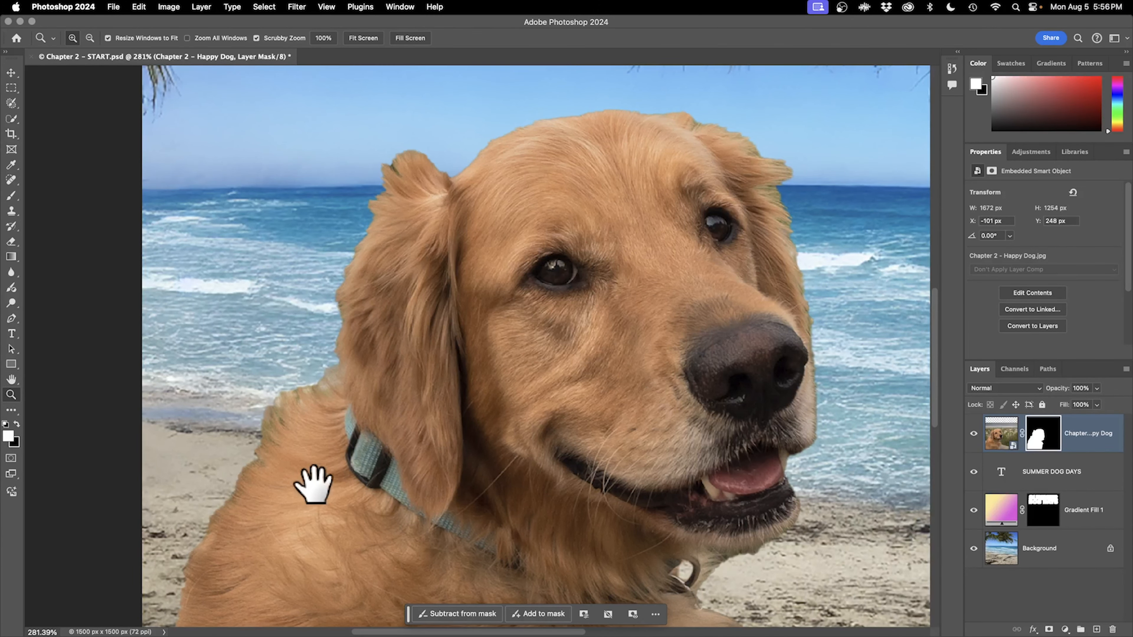
drag(286, 519, 240, 539)
drag(615, 335, 551, 316)
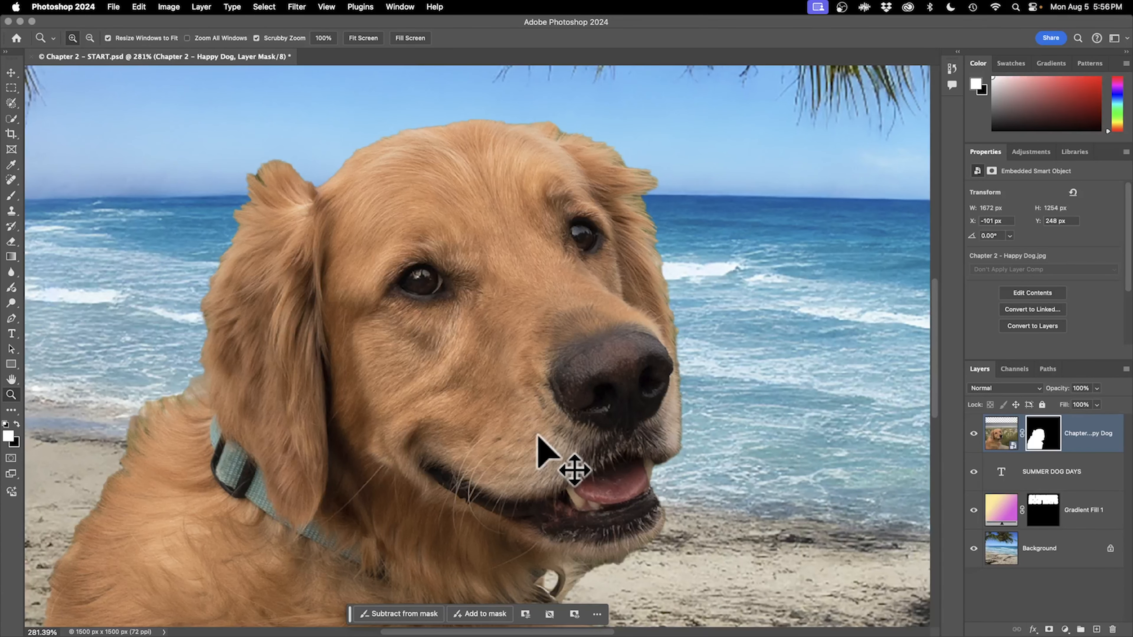
key(super+0)
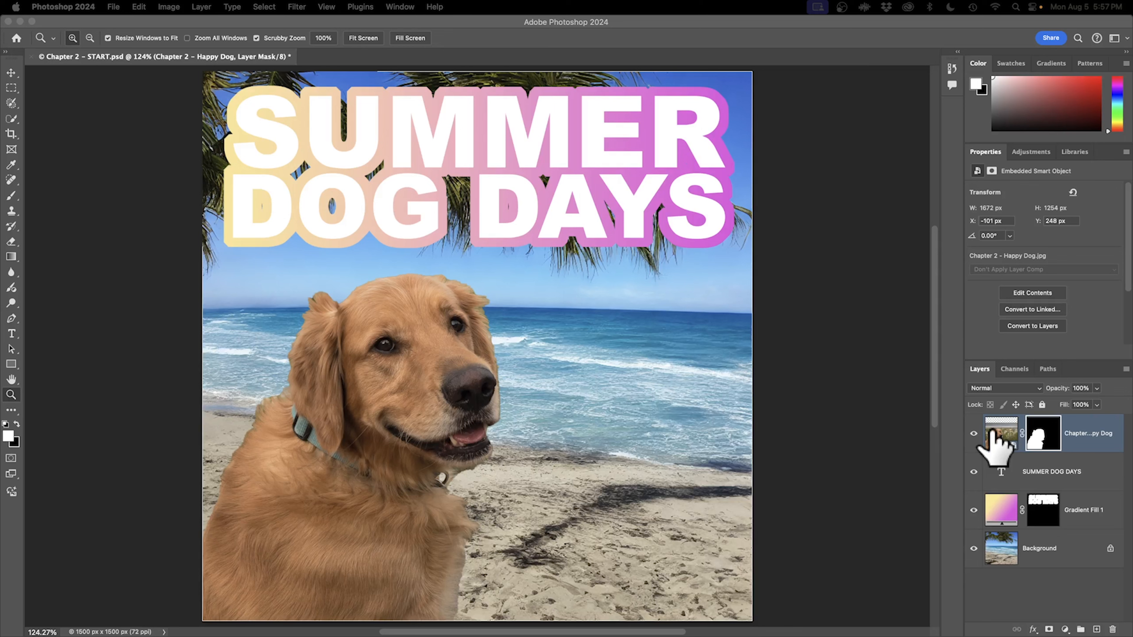
click(263, 7)
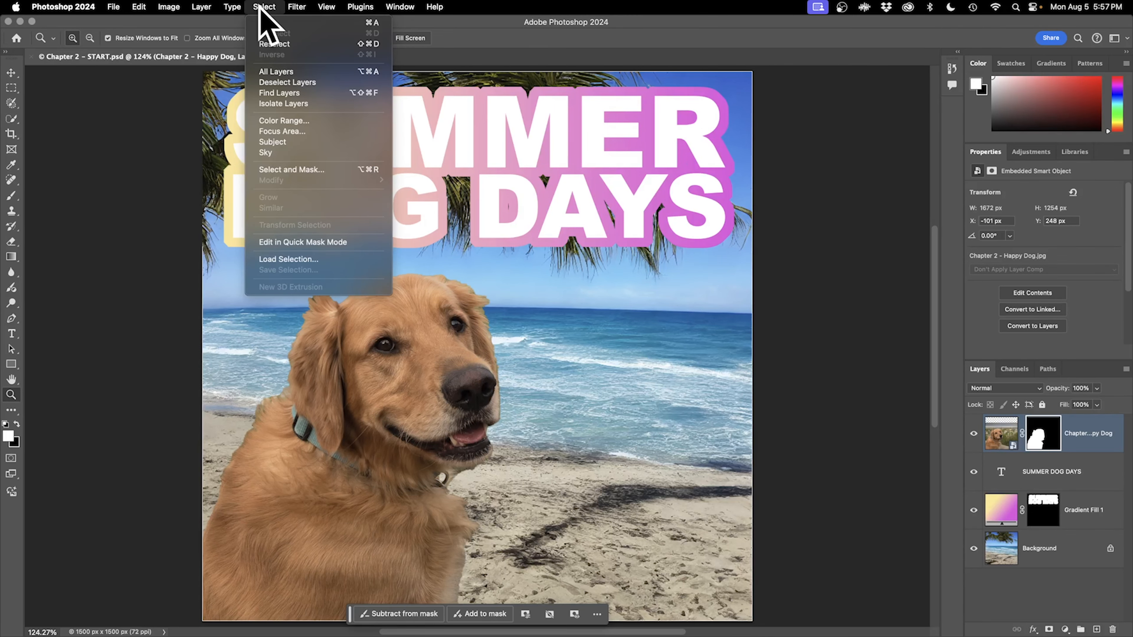
click(309, 170)
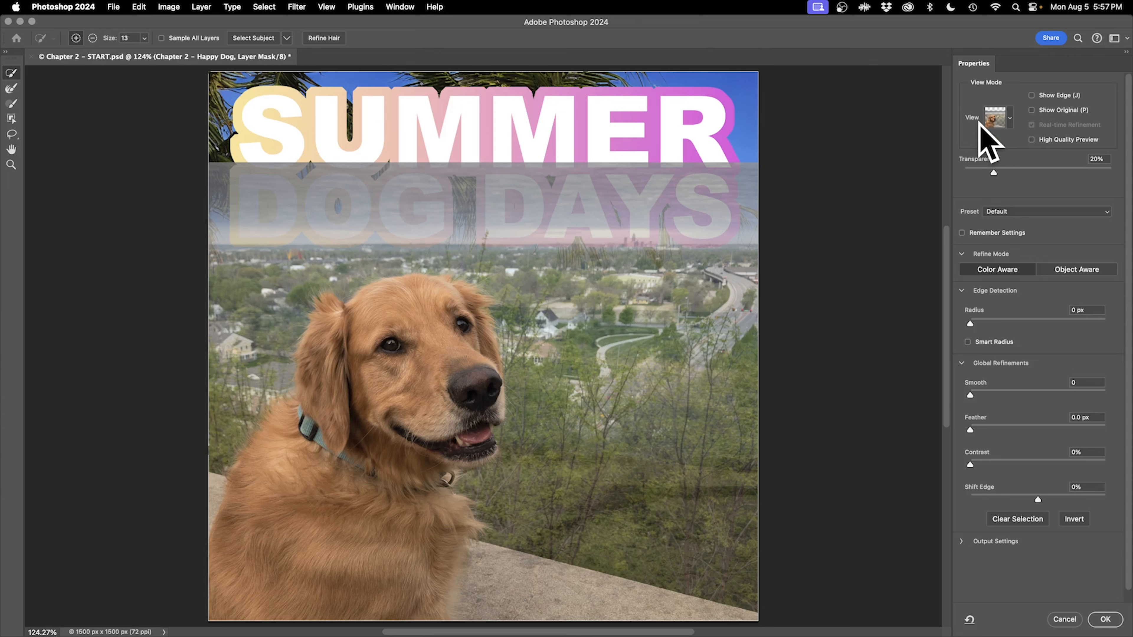
click(1010, 117)
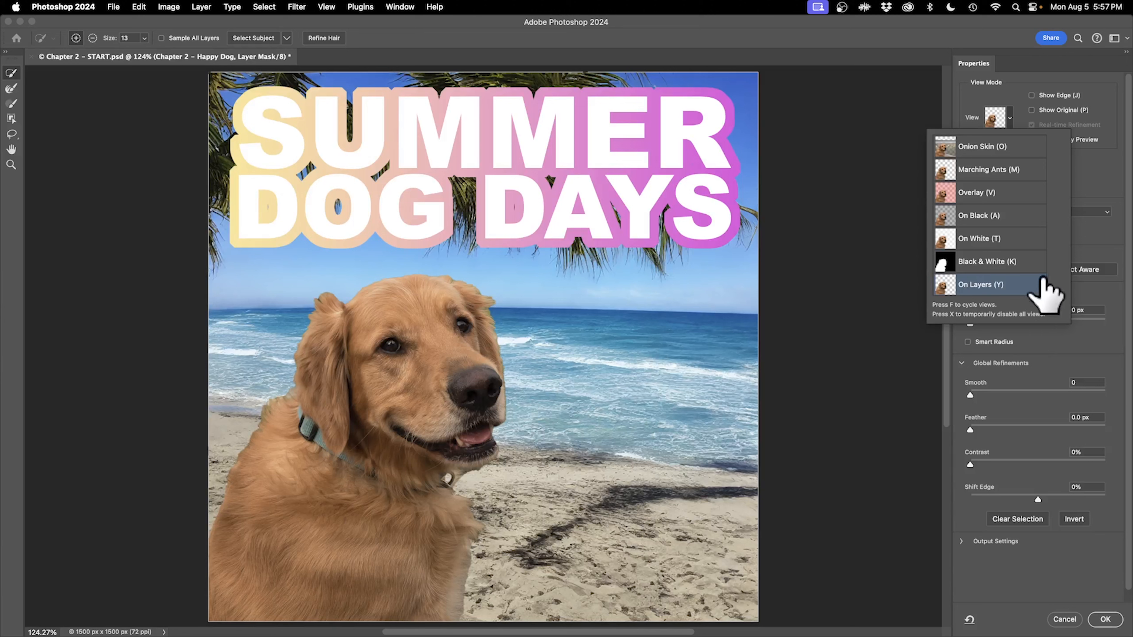
click(1111, 167)
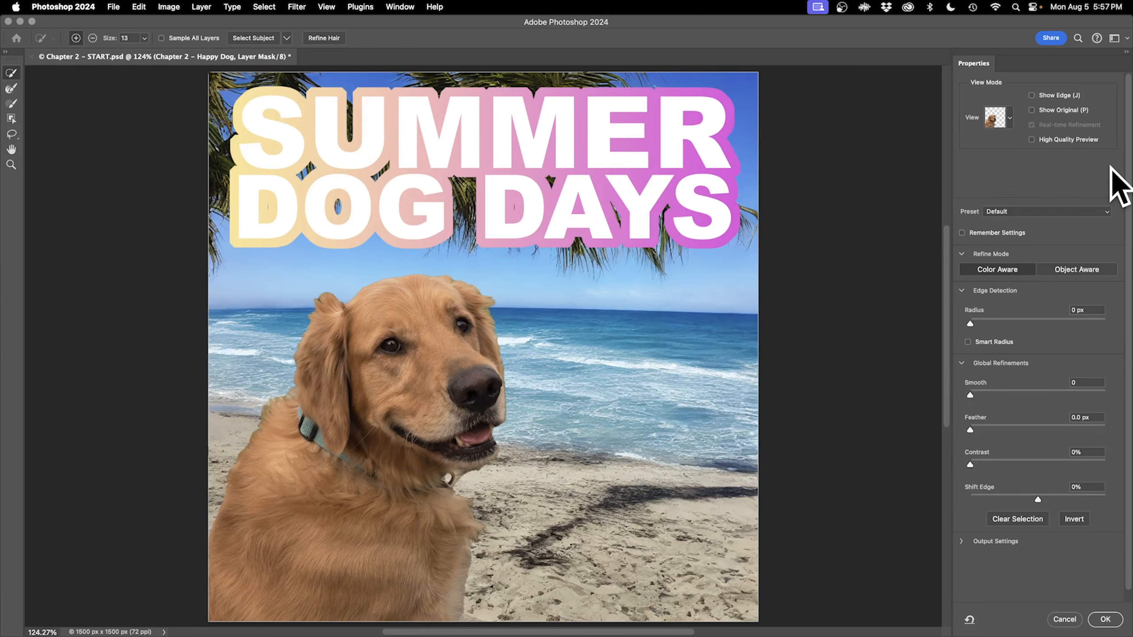
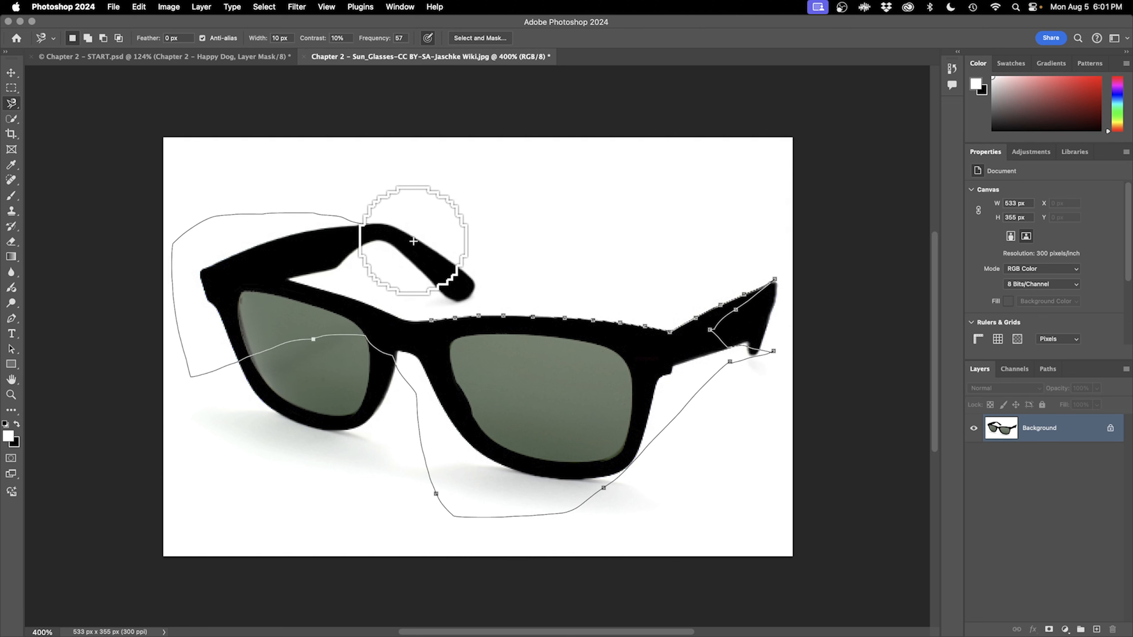
Step: Cancel the unfinished Magnetic Lasso outline around the sunglasses
key(Escape)
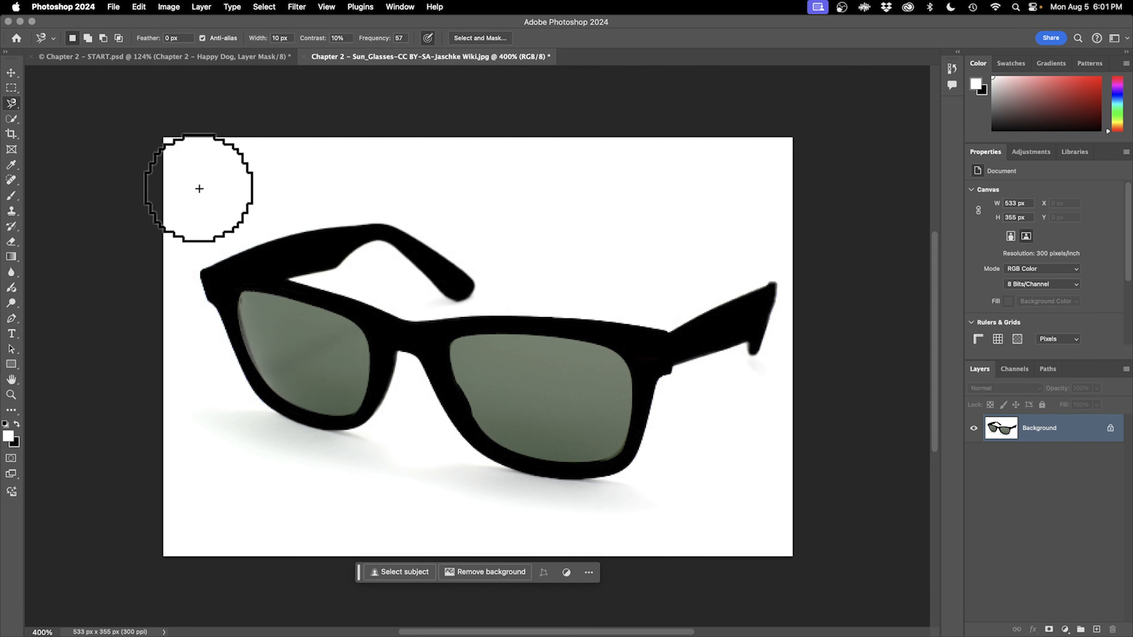
right_click(20, 102)
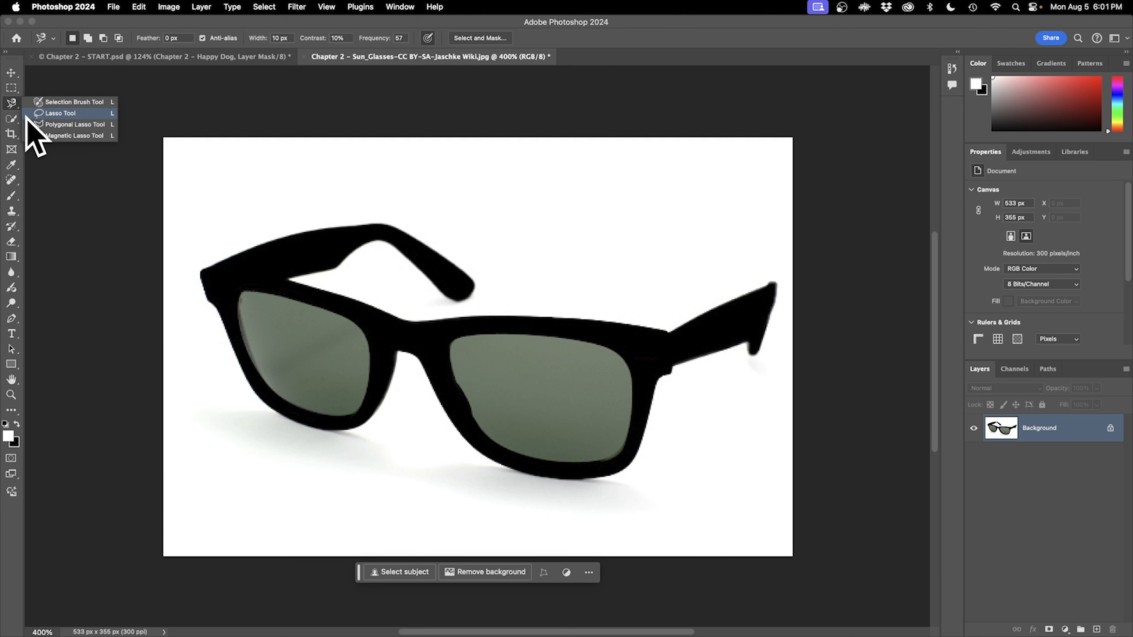
Step: Select the sunglasses by boxing the image with the Object Selection tool, and clear that selection
click(11, 119)
right_click(13, 120)
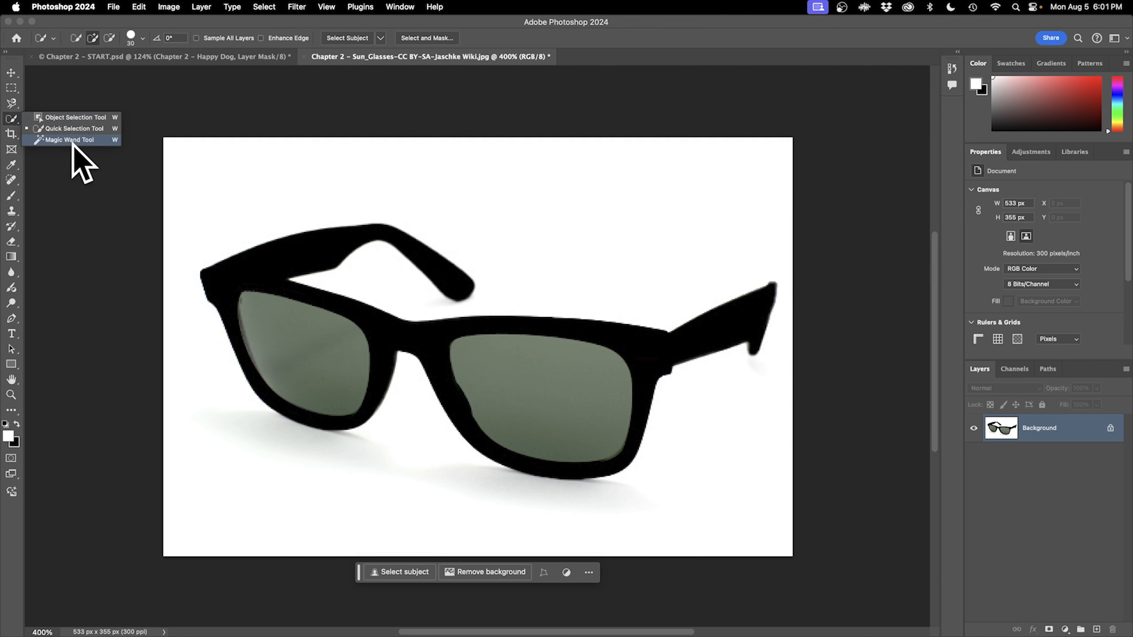
click(71, 117)
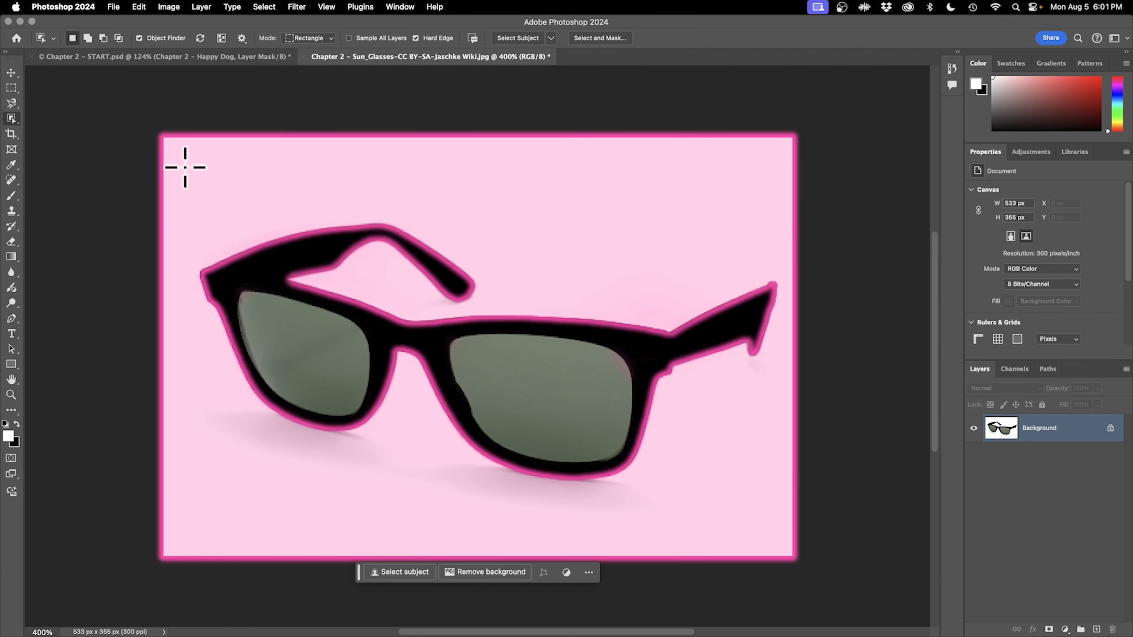
drag(182, 168, 782, 534)
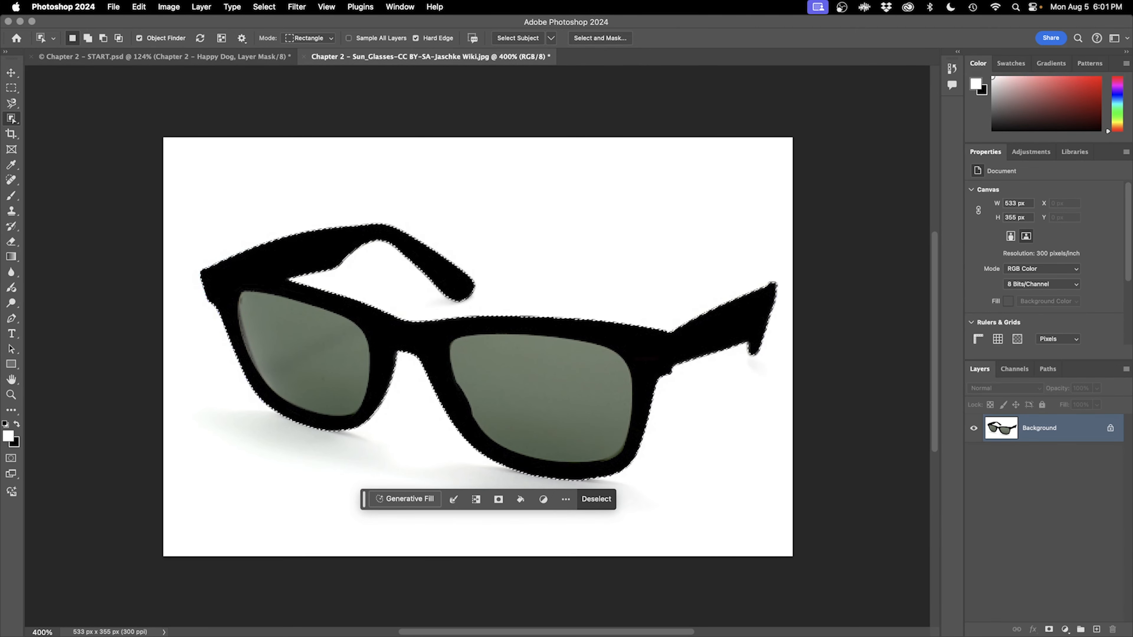
key(super+d)
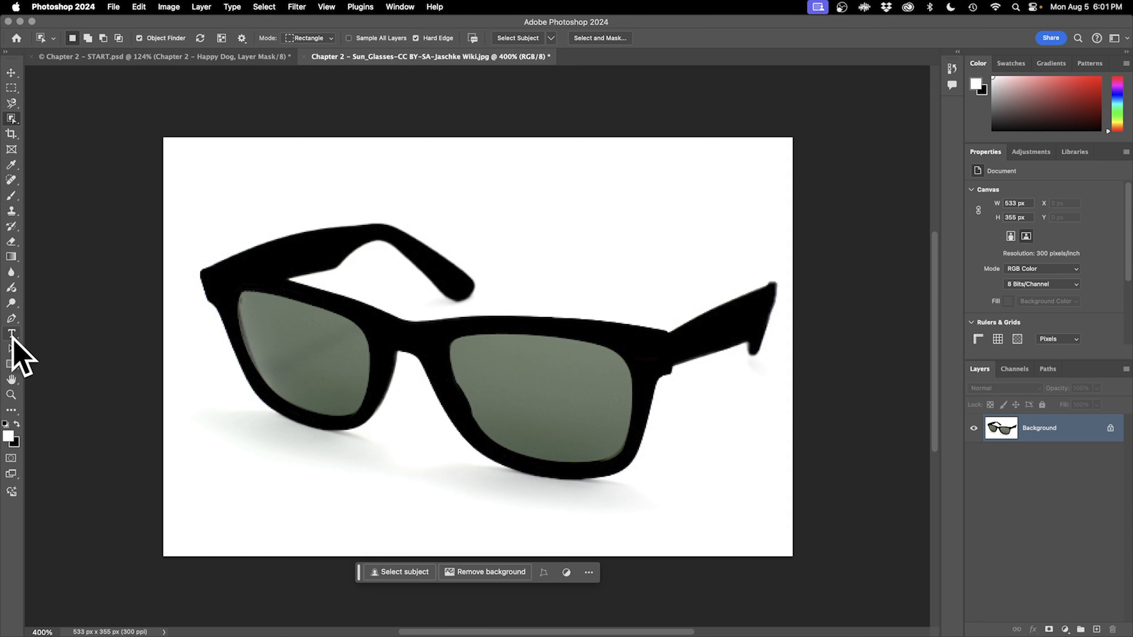
Step: Select the sunglasses by brushing across the lenses with the Quick Selection tool, and clear that selection
right_click(15, 115)
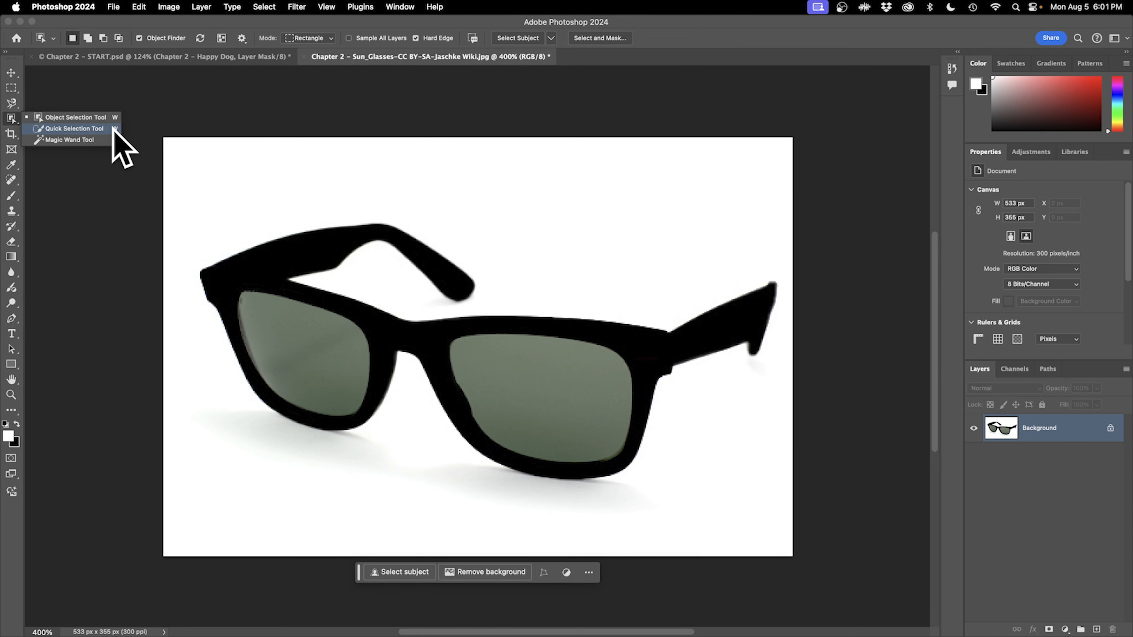
click(74, 129)
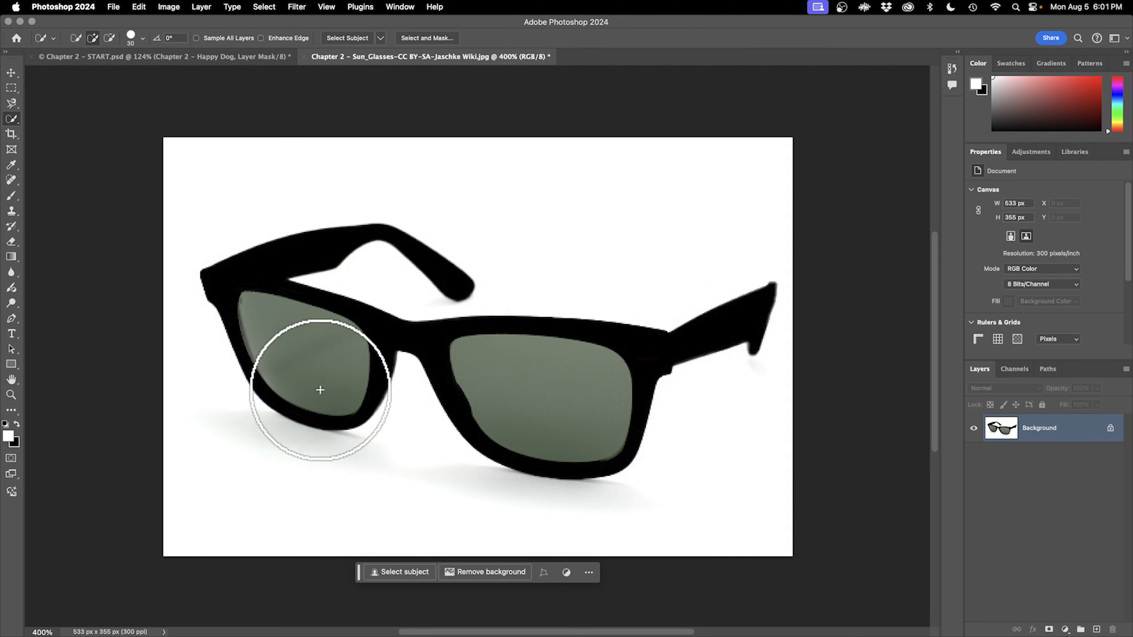
mouse_move(483, 371)
mouse_down()
mouse_move(589, 433)
mouse_move(606, 394)
mouse_move(641, 391)
mouse_up()
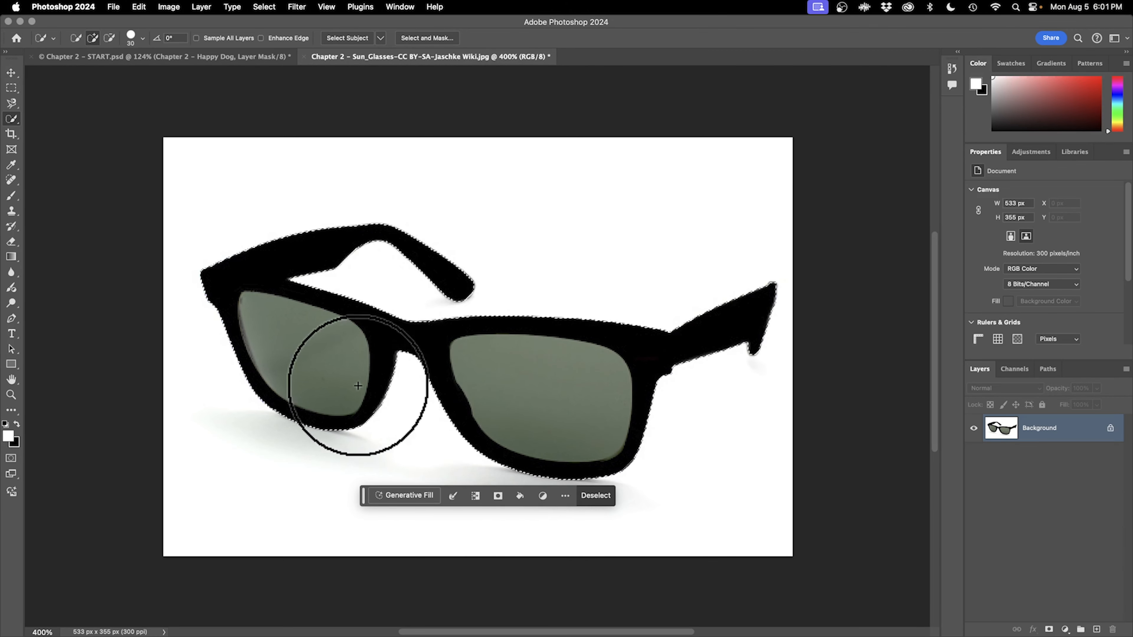
key(super+d)
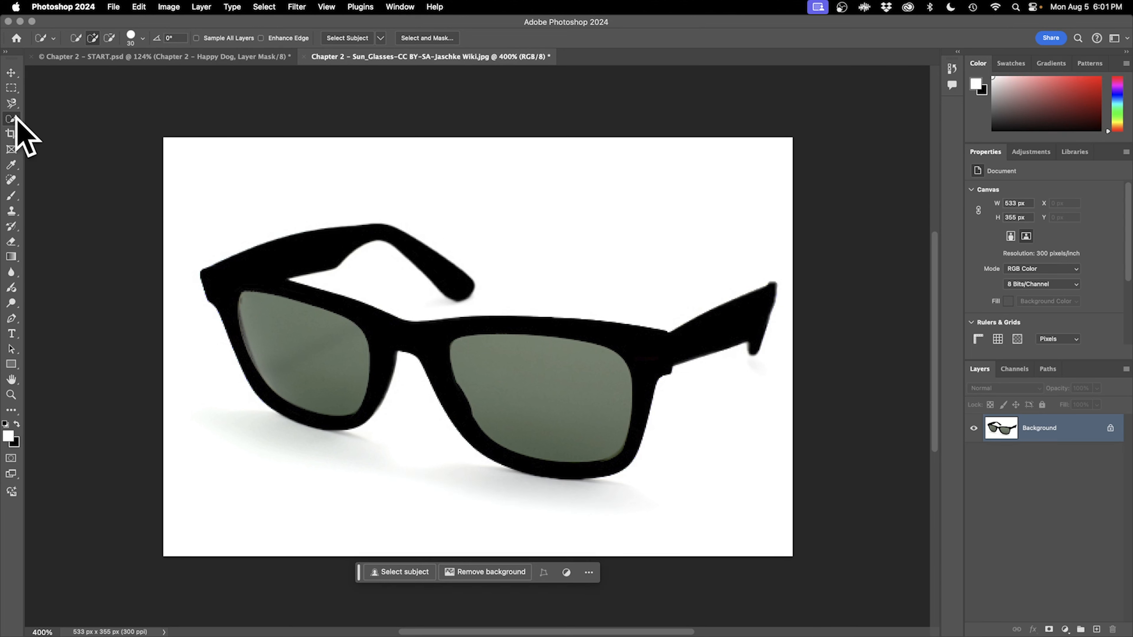
Step: Select the white background with the Magic Wand, add the two shadow areas under the lenses, and clear the selection
right_click(11, 118)
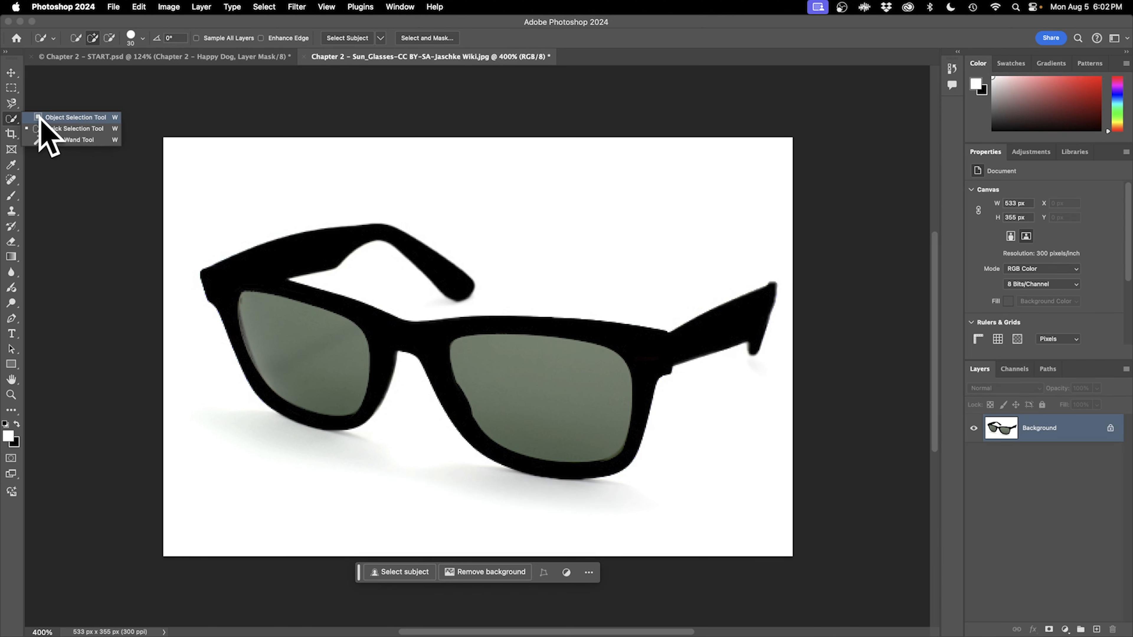
click(93, 138)
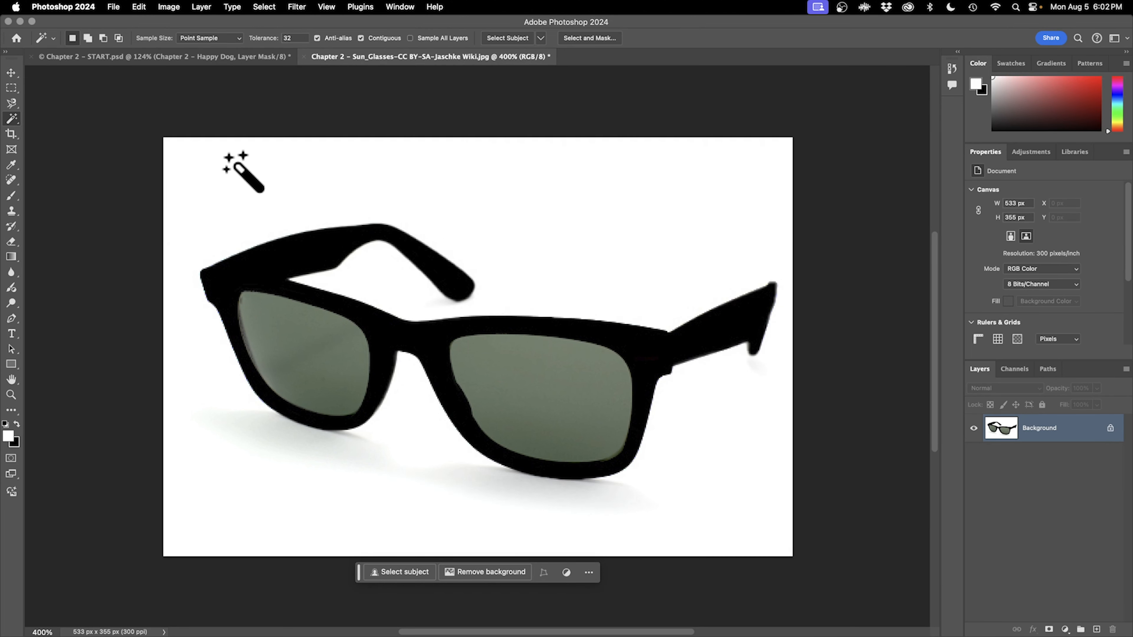
click(658, 246)
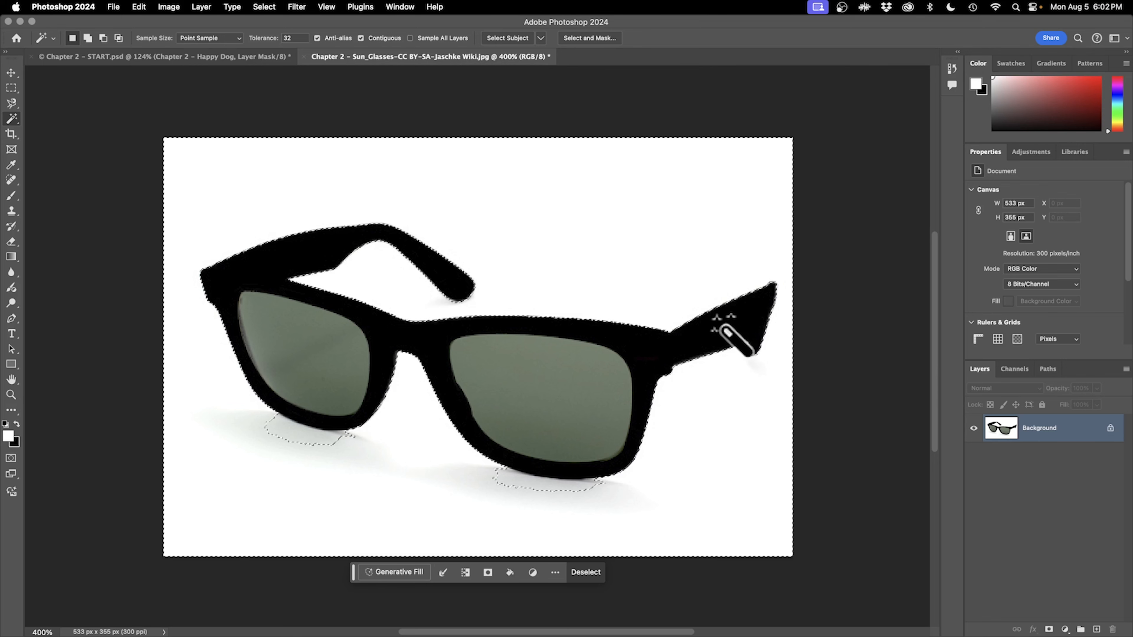
shift+click(317, 438)
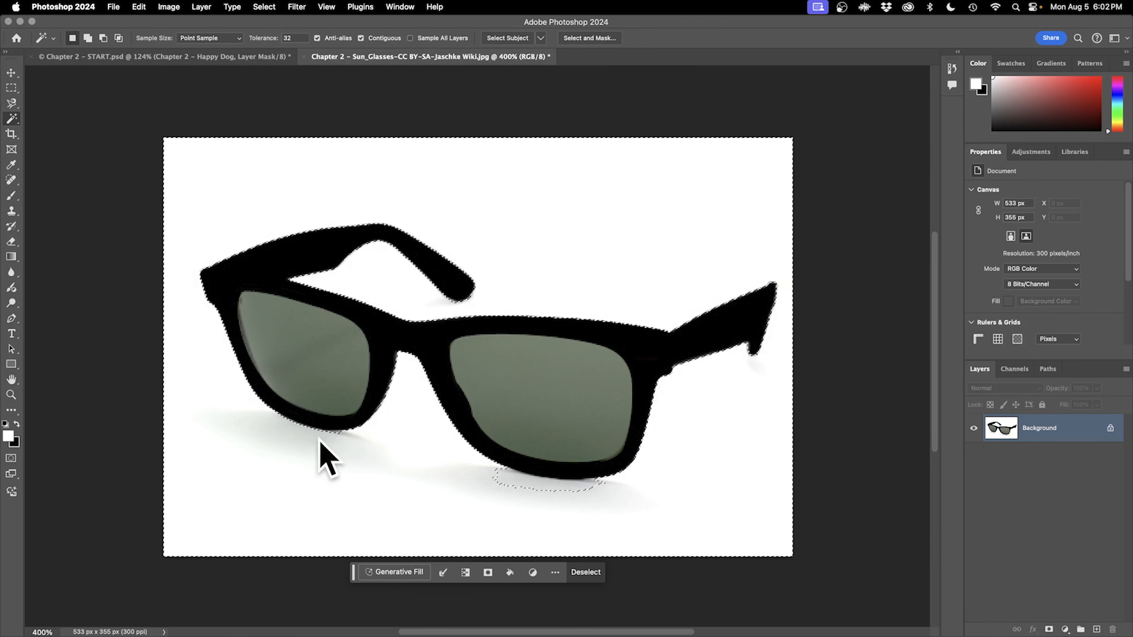
shift+click(573, 479)
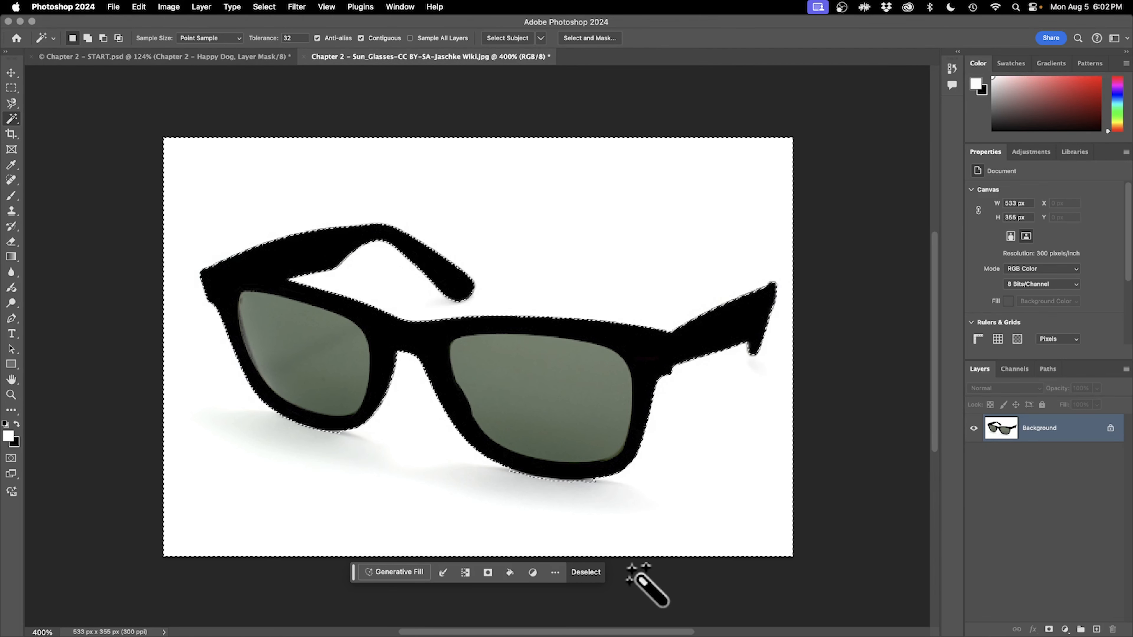
key(super+d)
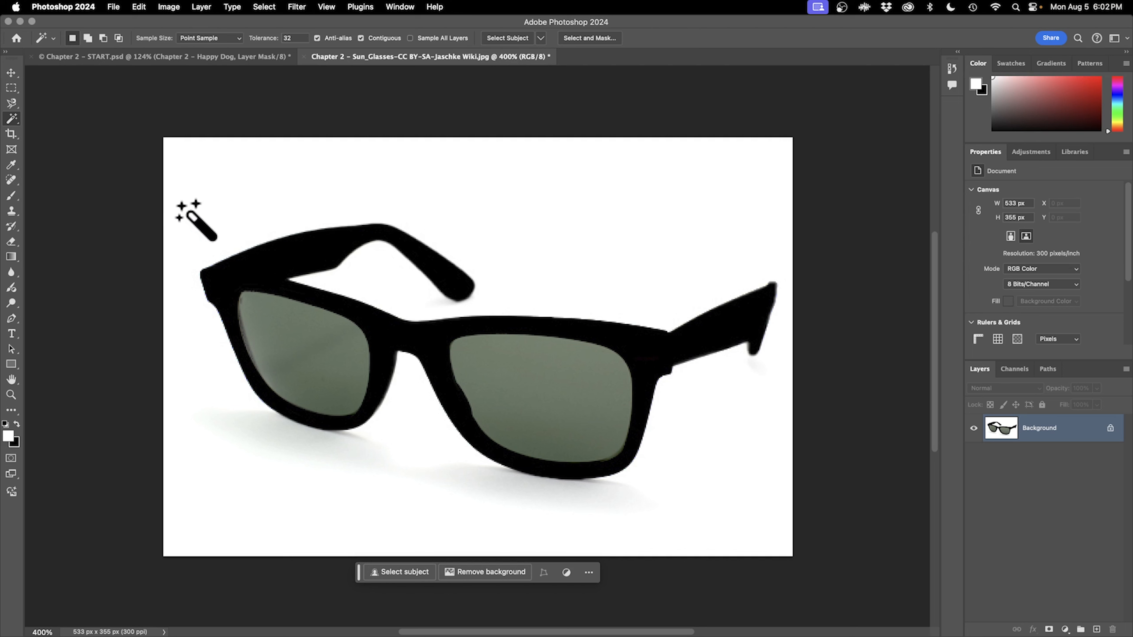
Step: Select the whole sunglasses with the Object Selection tool and copy them
click(13, 118)
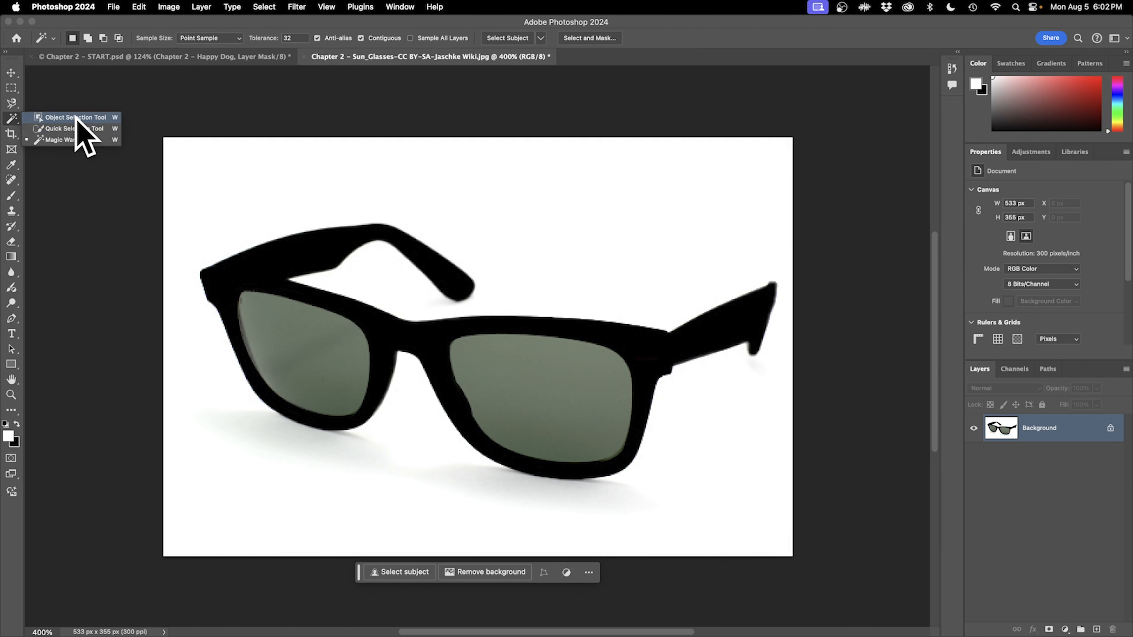
click(75, 117)
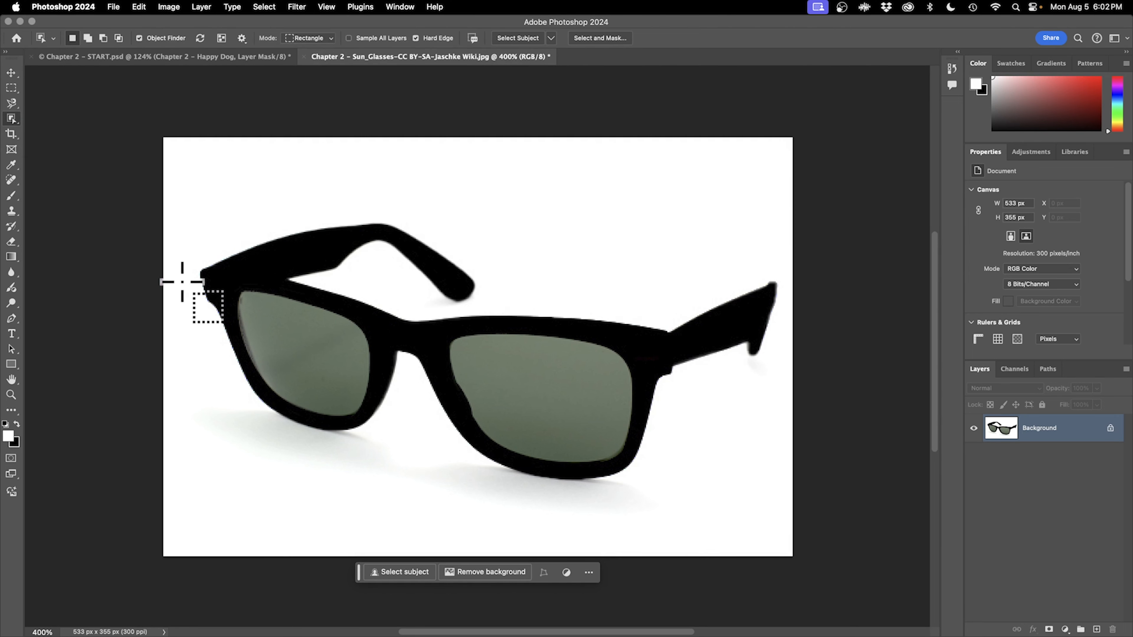
click(334, 343)
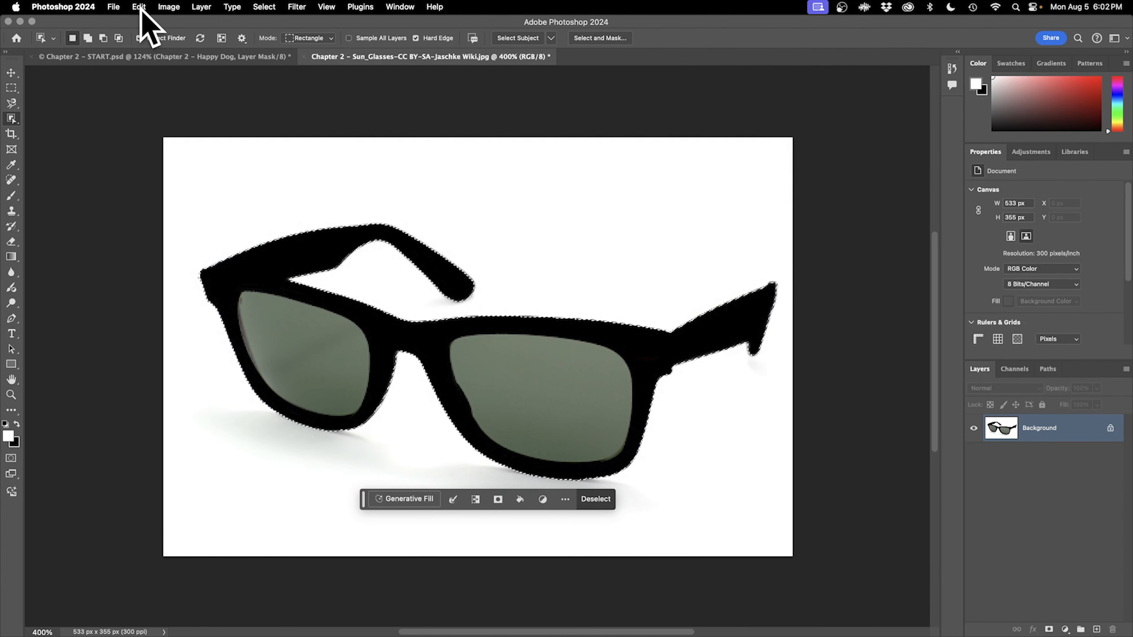
click(140, 7)
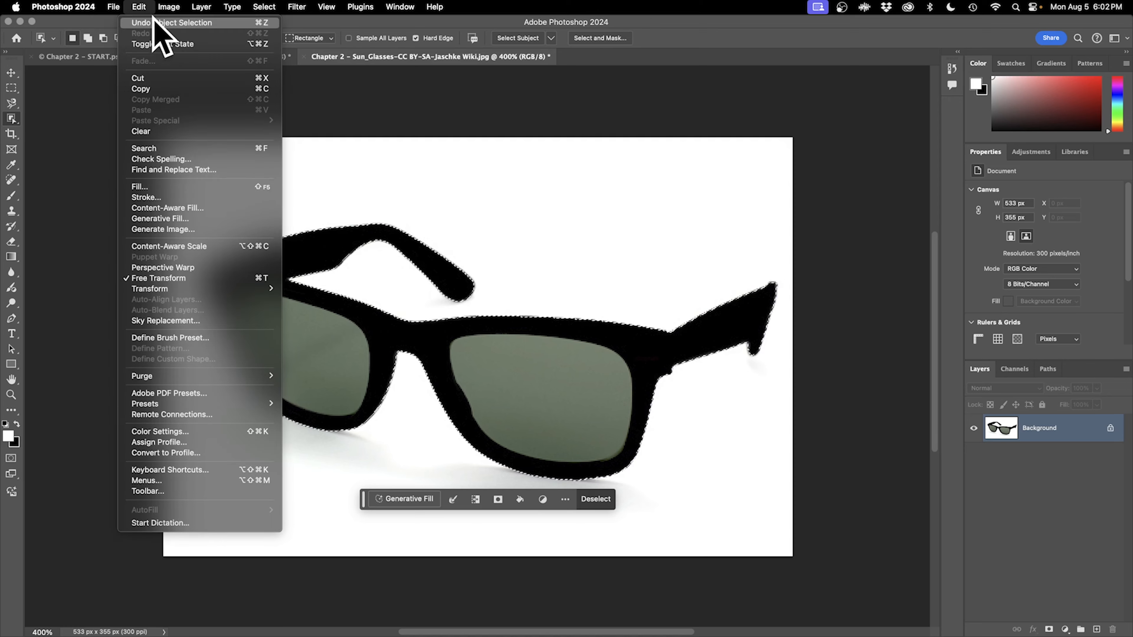
click(156, 90)
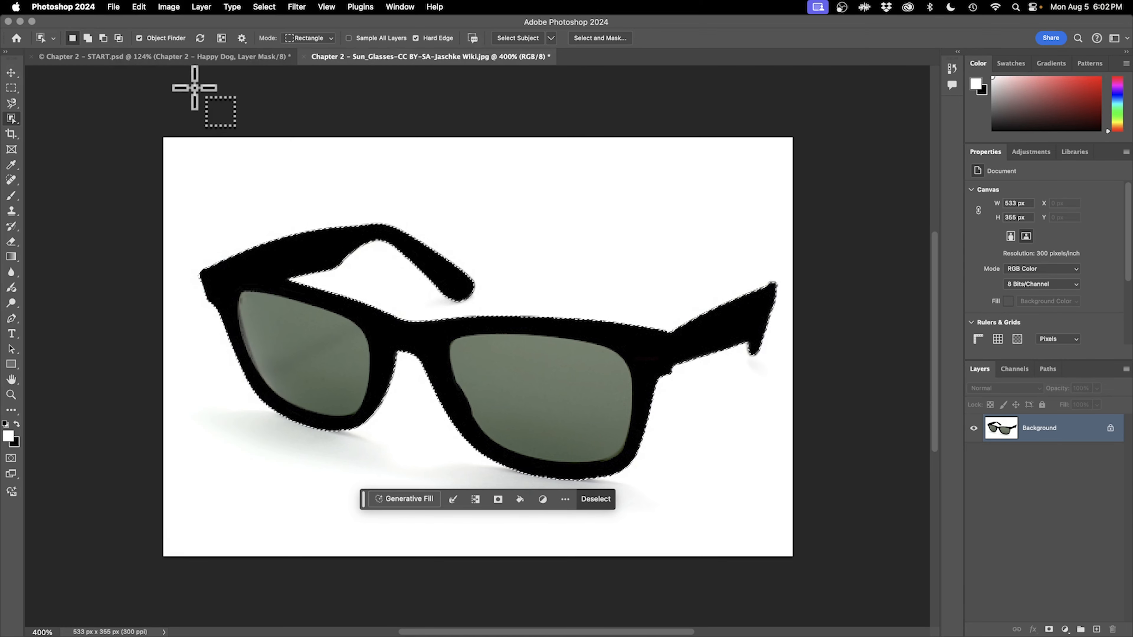
Step: Paste the copied sunglasses into Chapter 2 – START.psd above the happy dog layer
click(196, 56)
click(349, 57)
click(277, 57)
click(370, 58)
click(232, 57)
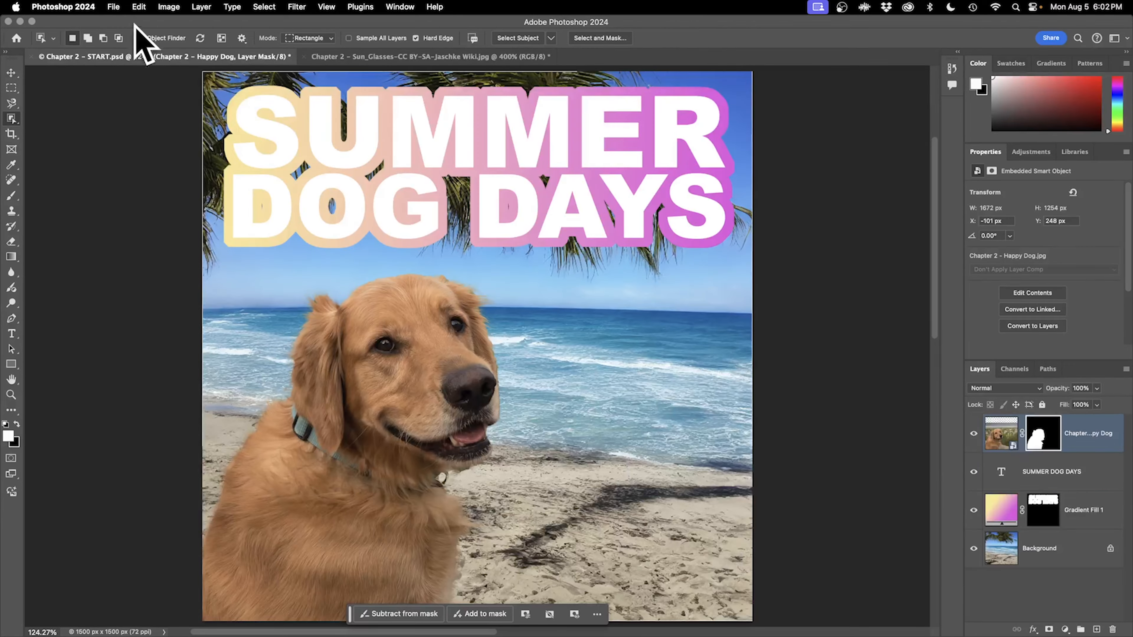
click(138, 6)
click(156, 109)
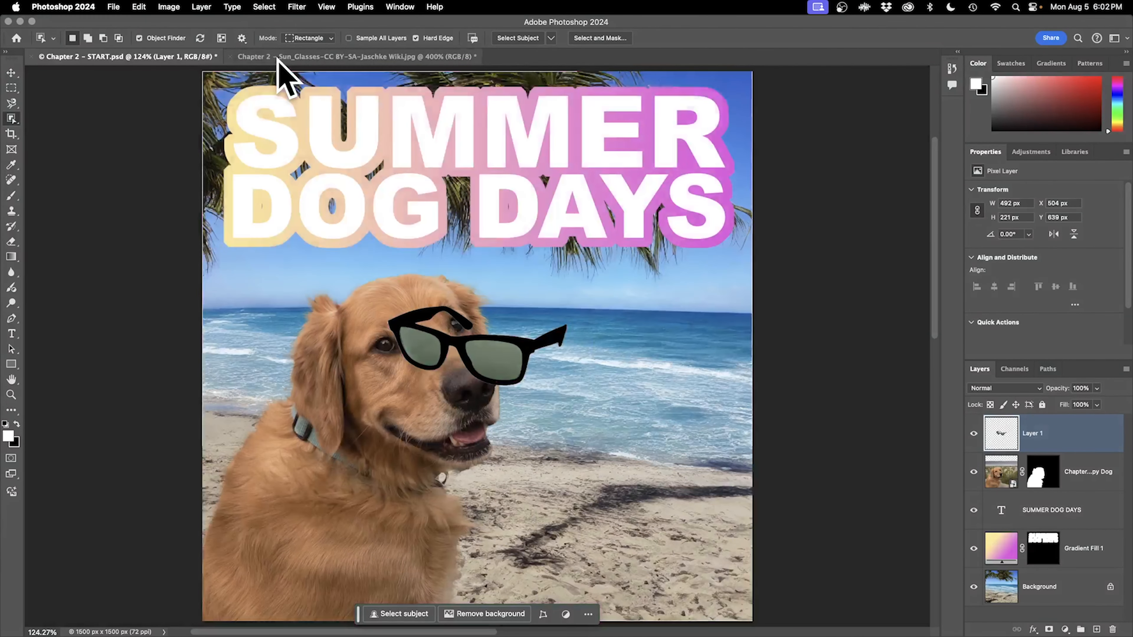
Step: Close the Sun_Glasses image without saving its changes
click(277, 59)
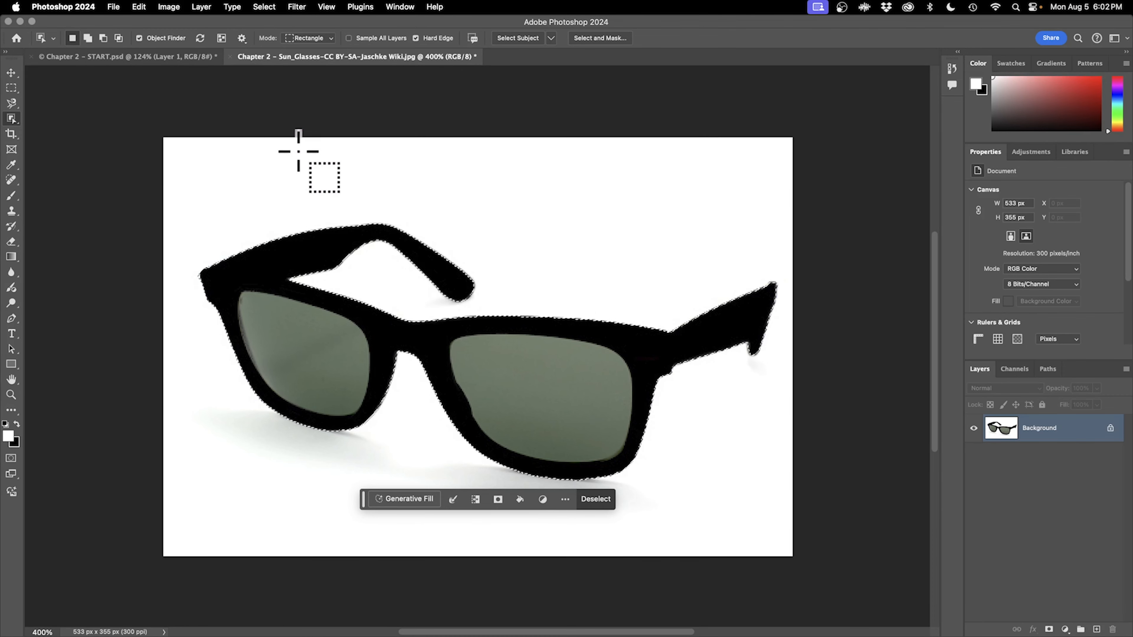
click(232, 57)
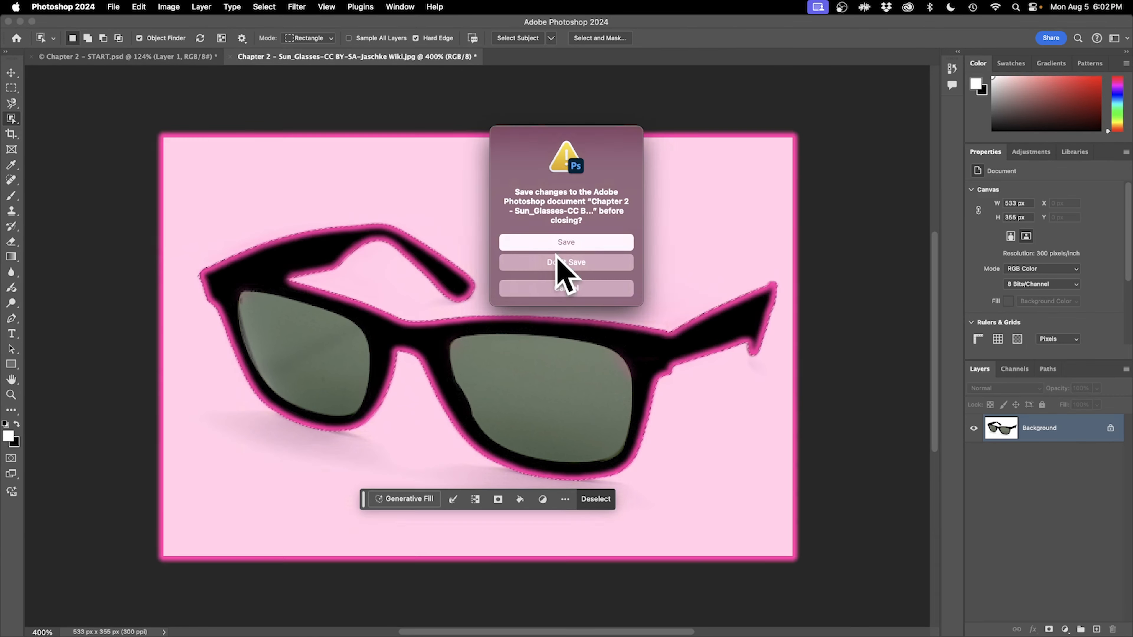
click(561, 262)
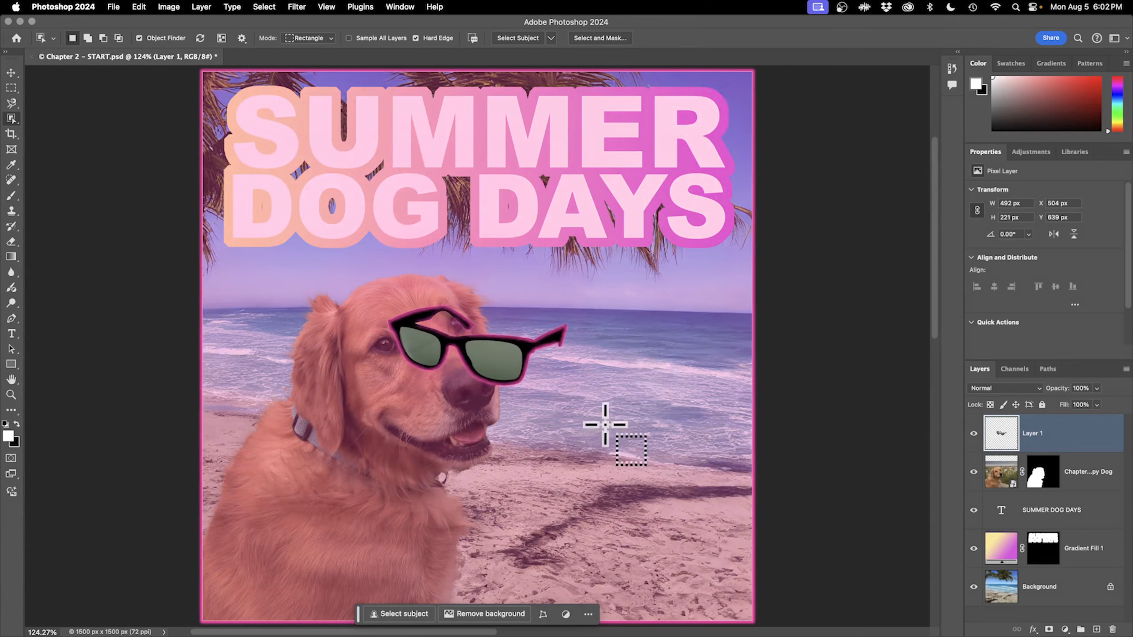
Step: Start a Free Transform on the pasted sunglasses and flip them horizontally
click(11, 72)
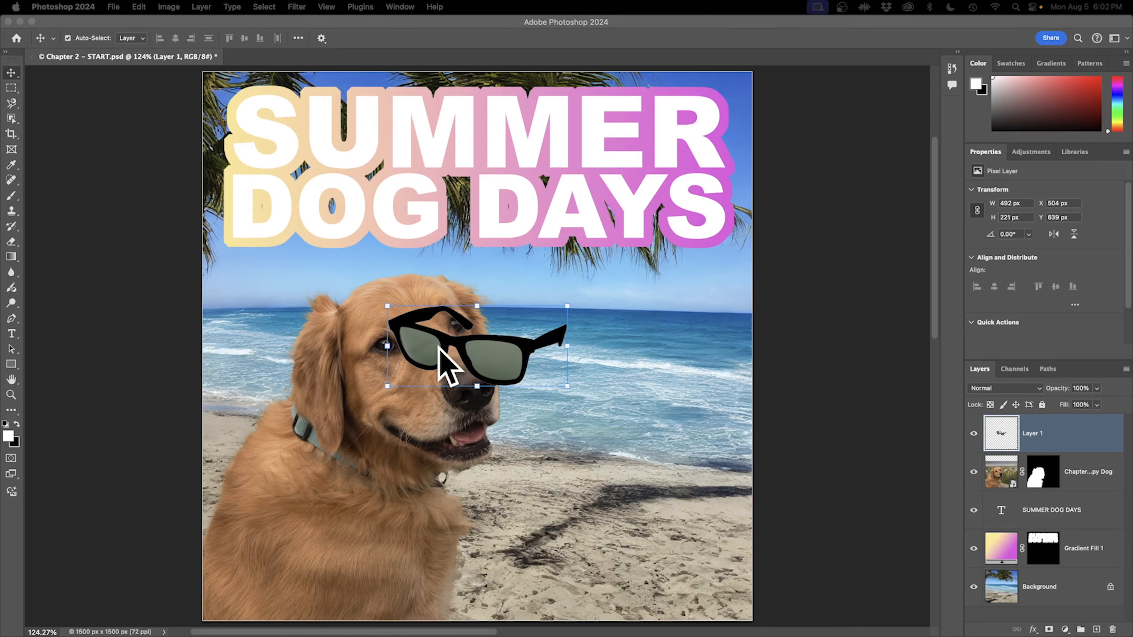
click(503, 379)
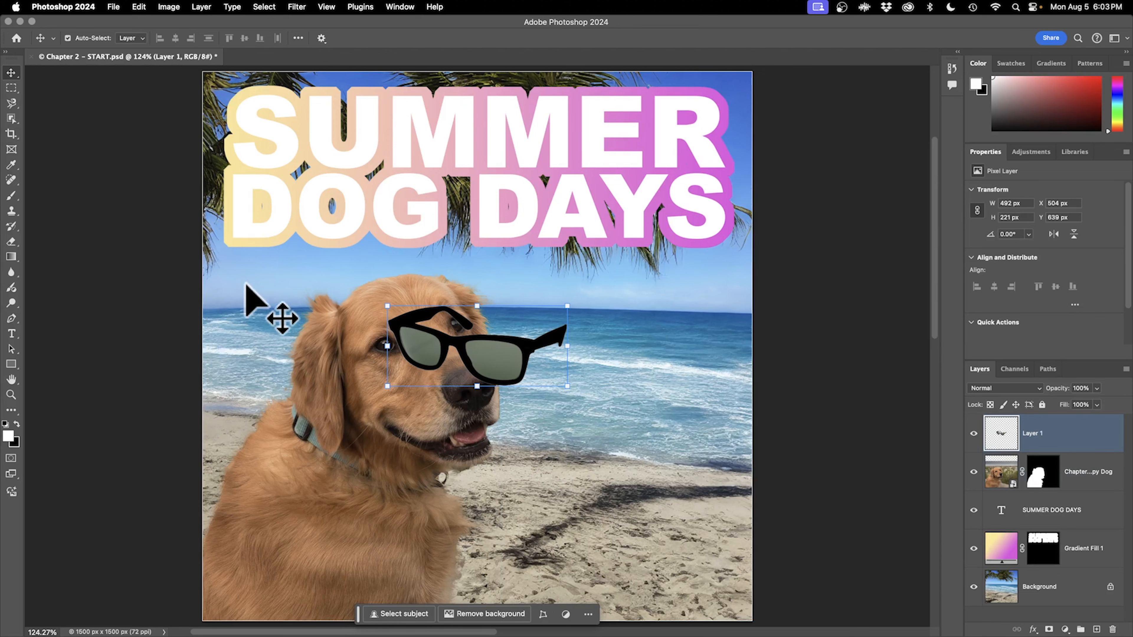
click(139, 7)
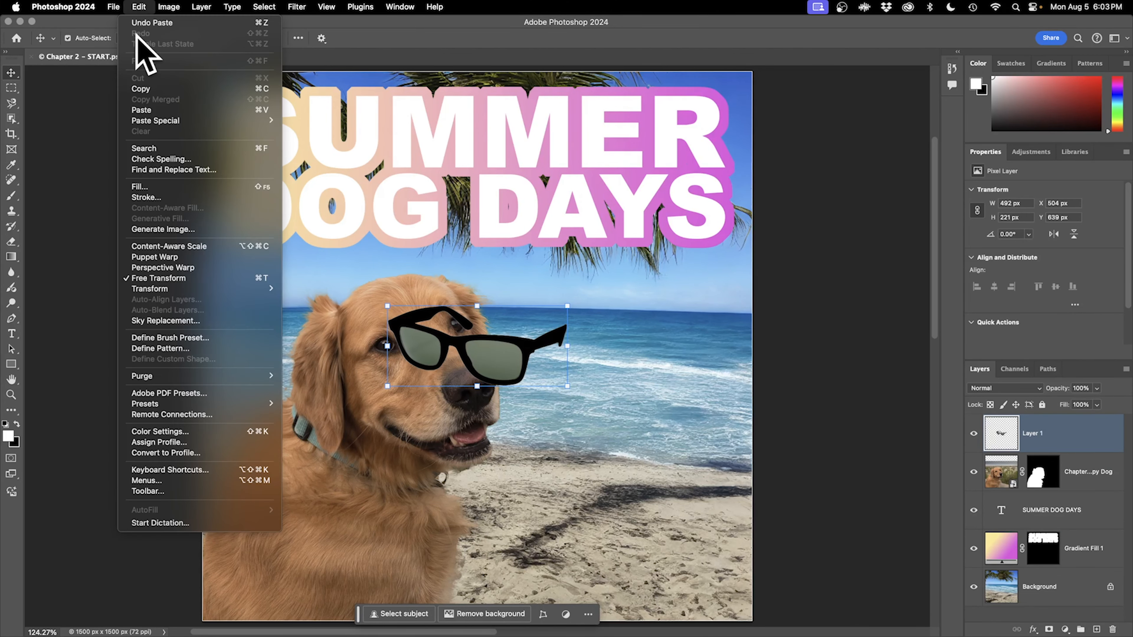
click(155, 279)
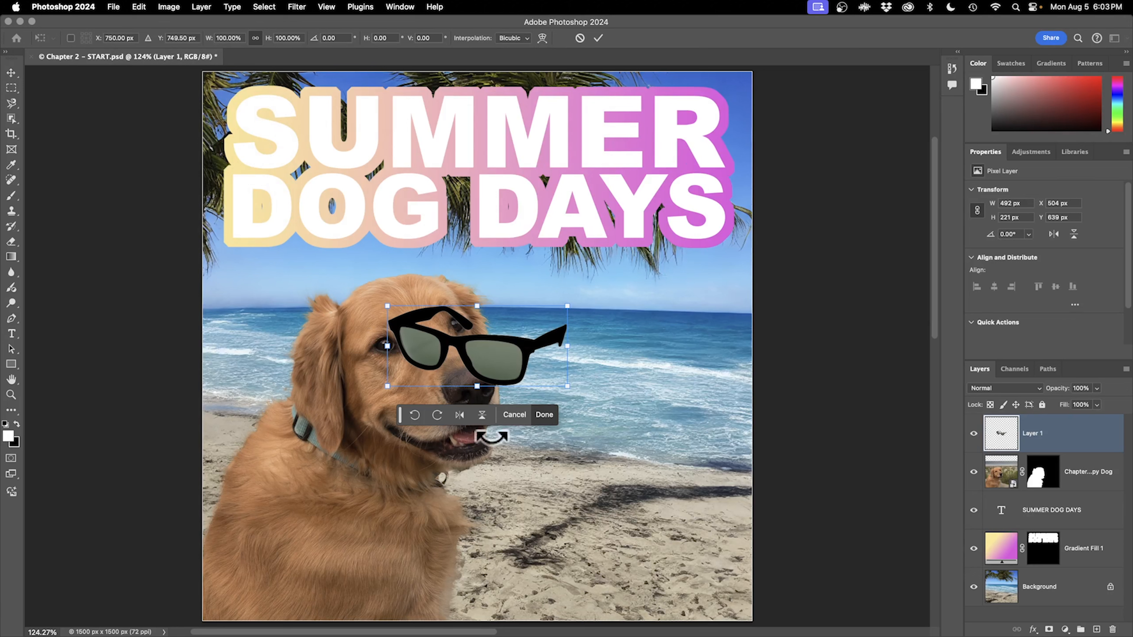
click(462, 415)
click(463, 415)
click(463, 414)
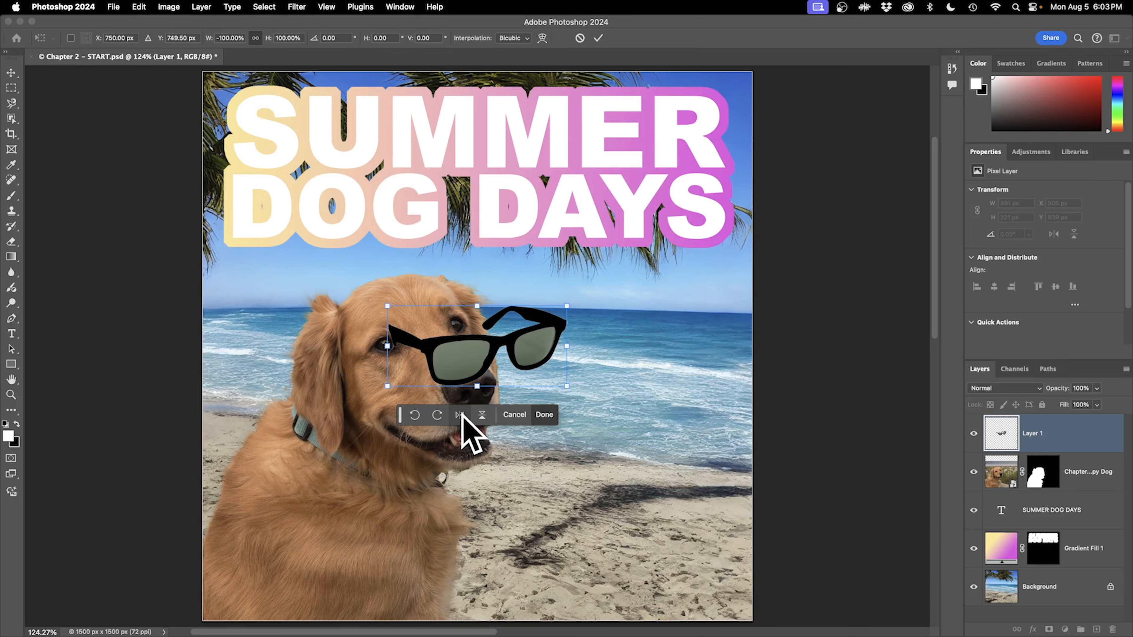
click(139, 7)
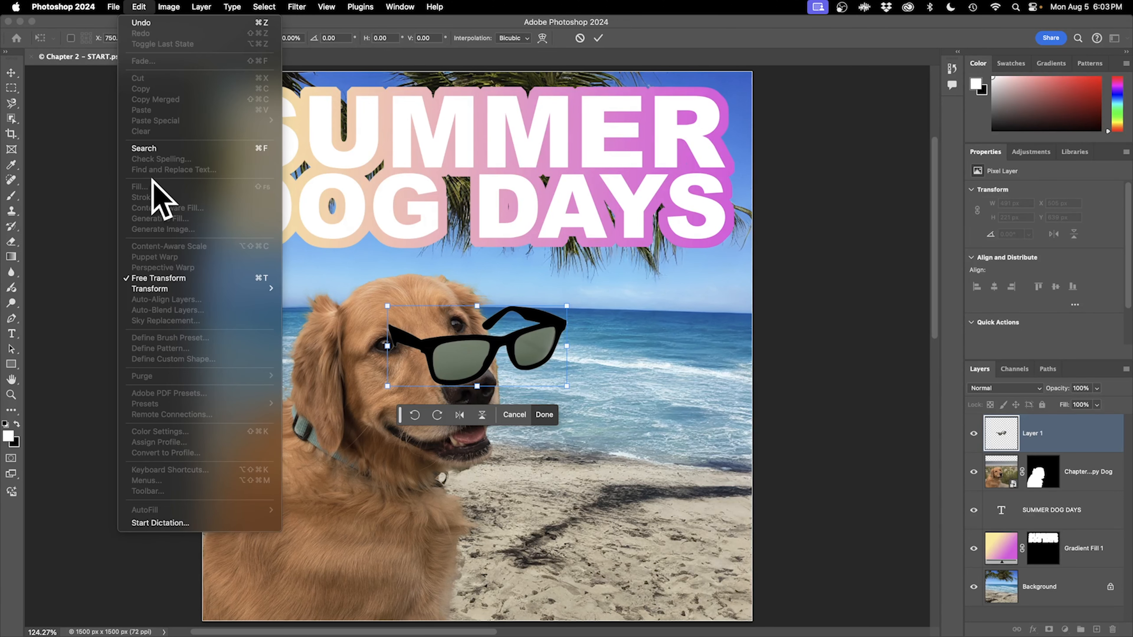
mouse_move(194, 289)
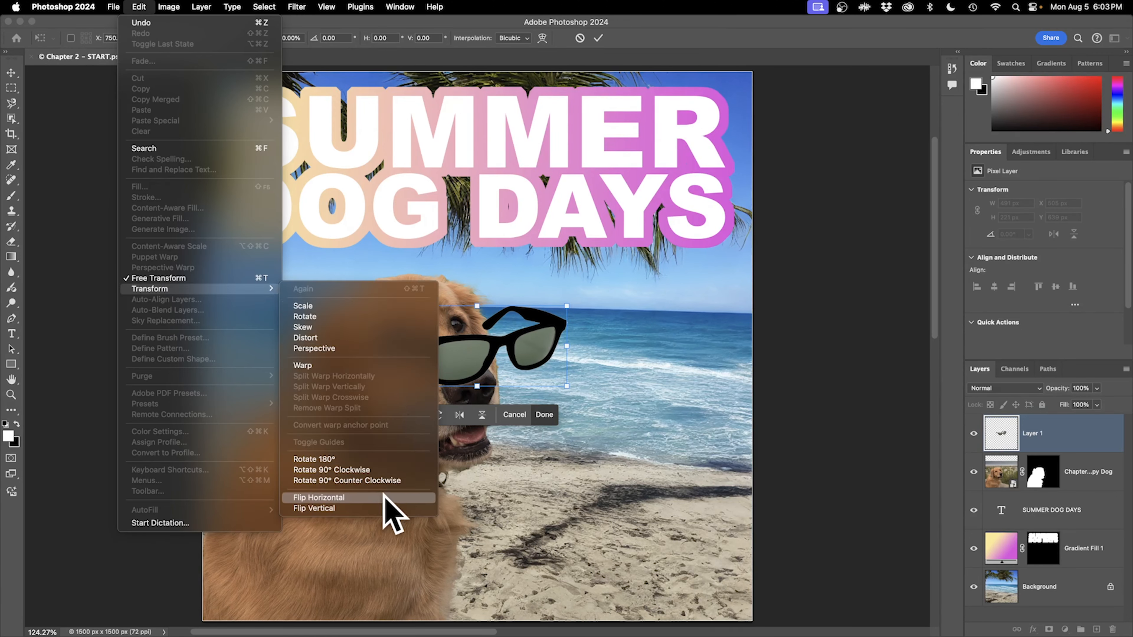
key(Escape)
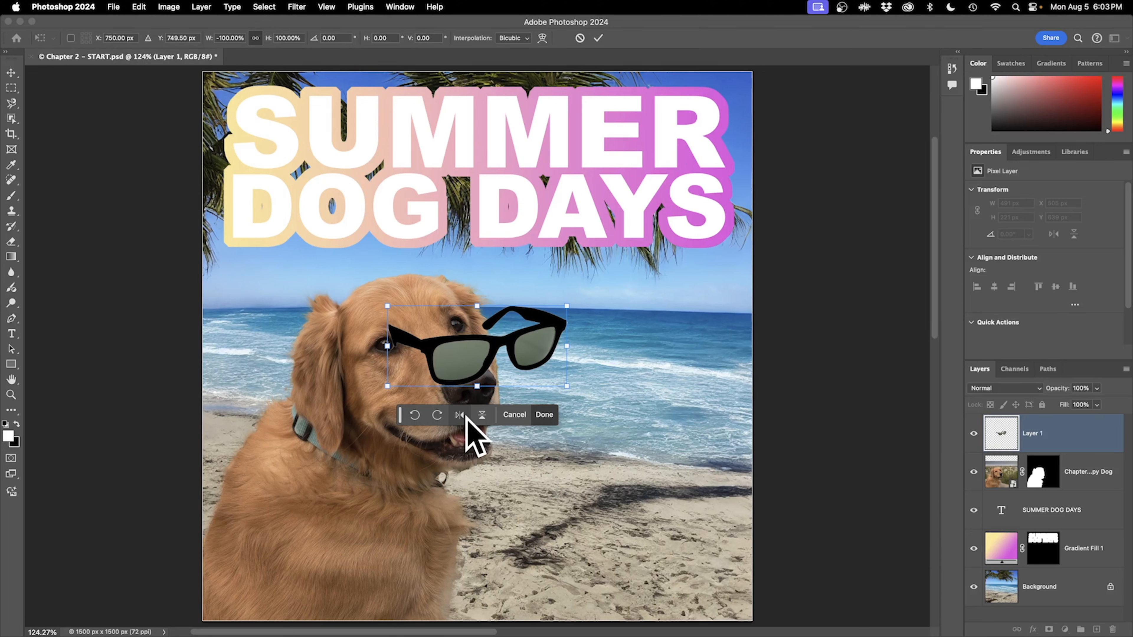
Step: Tilt the sunglasses counterclockwise about 9°, scale them to about 112%, position them over the dog's eyes, and commit the transformation
drag(614, 292, 606, 272)
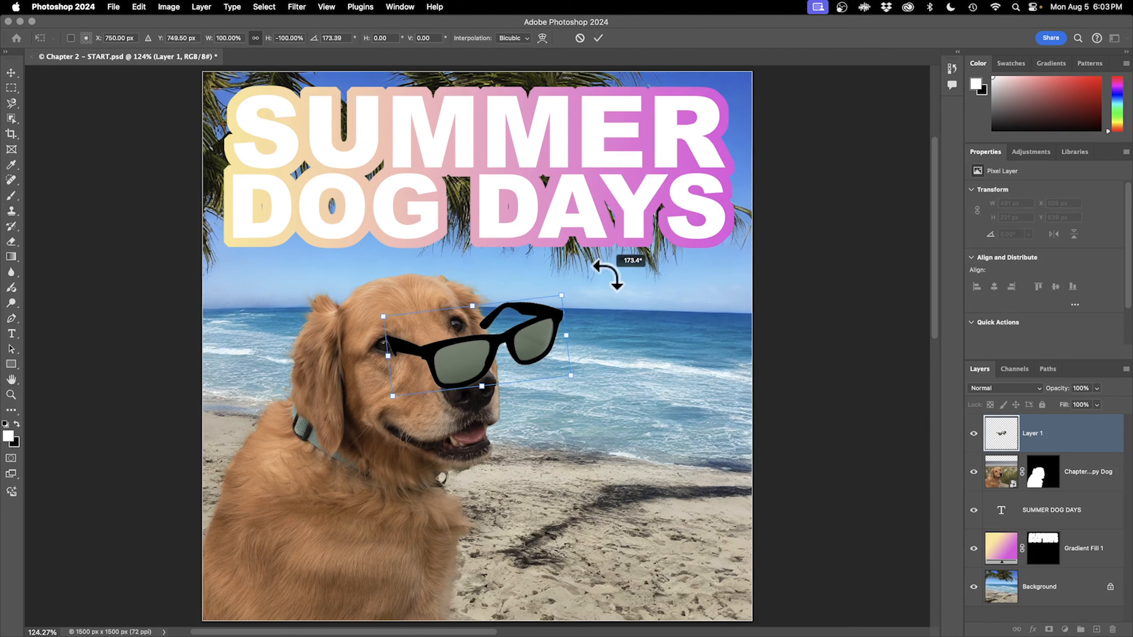
drag(517, 353, 481, 335)
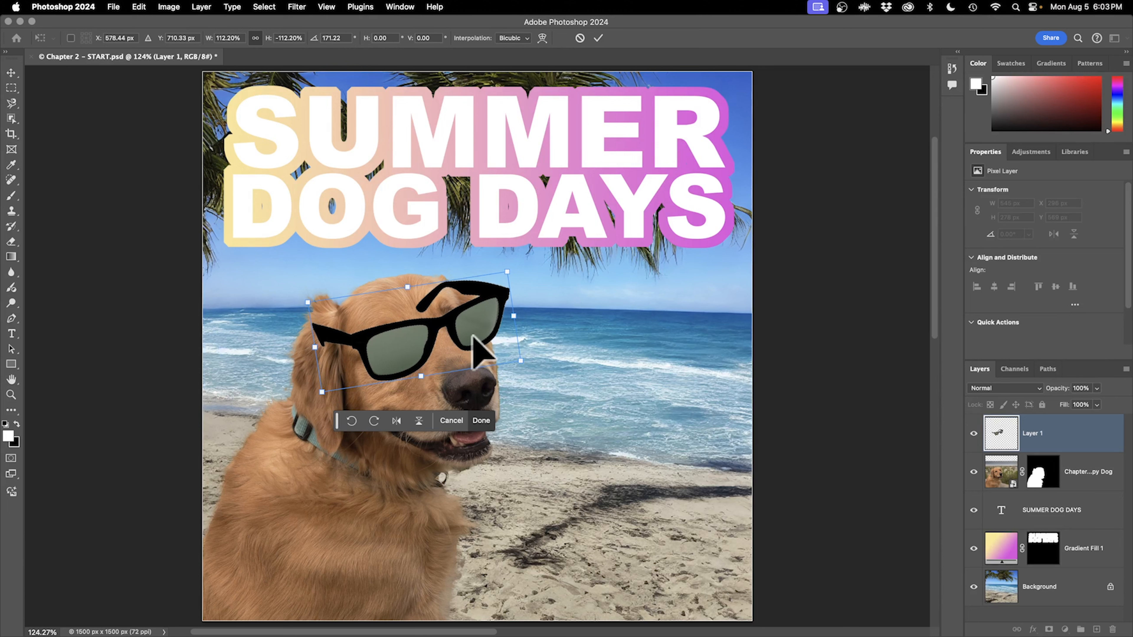
key(Return)
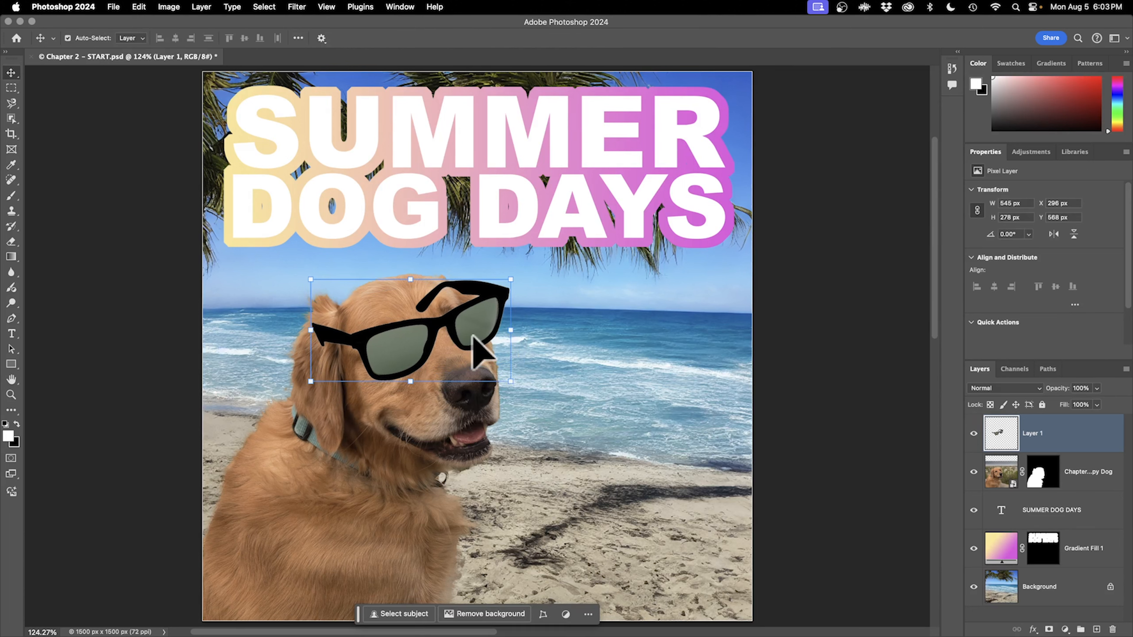
Step: Set the blend mode of the sunglasses layer alone to Multiply
shift+click(473, 496)
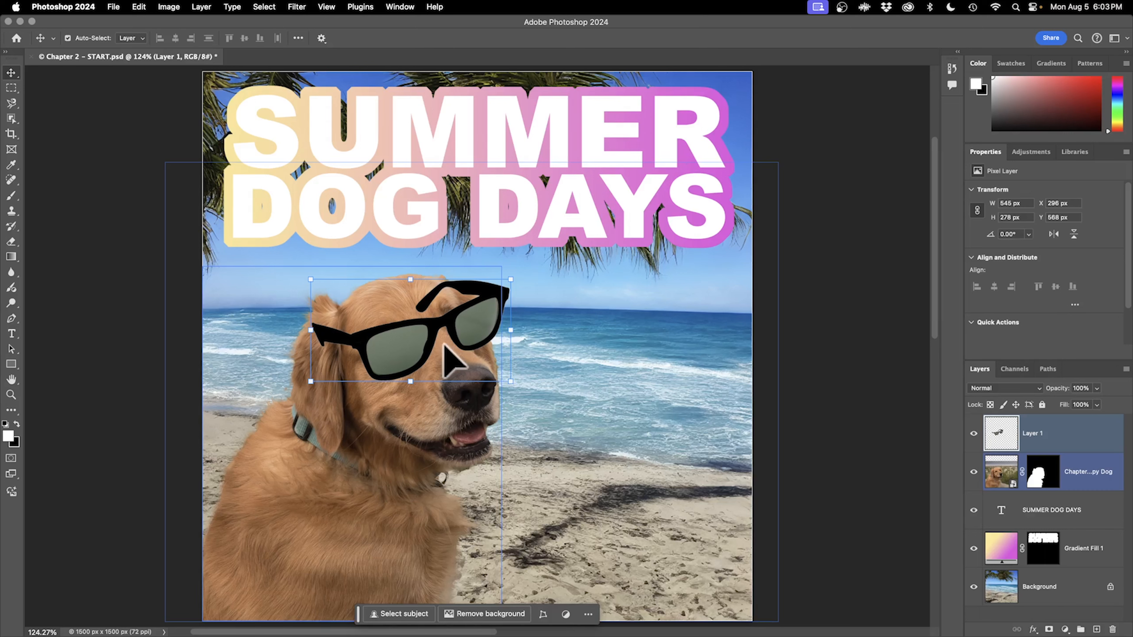
click(474, 331)
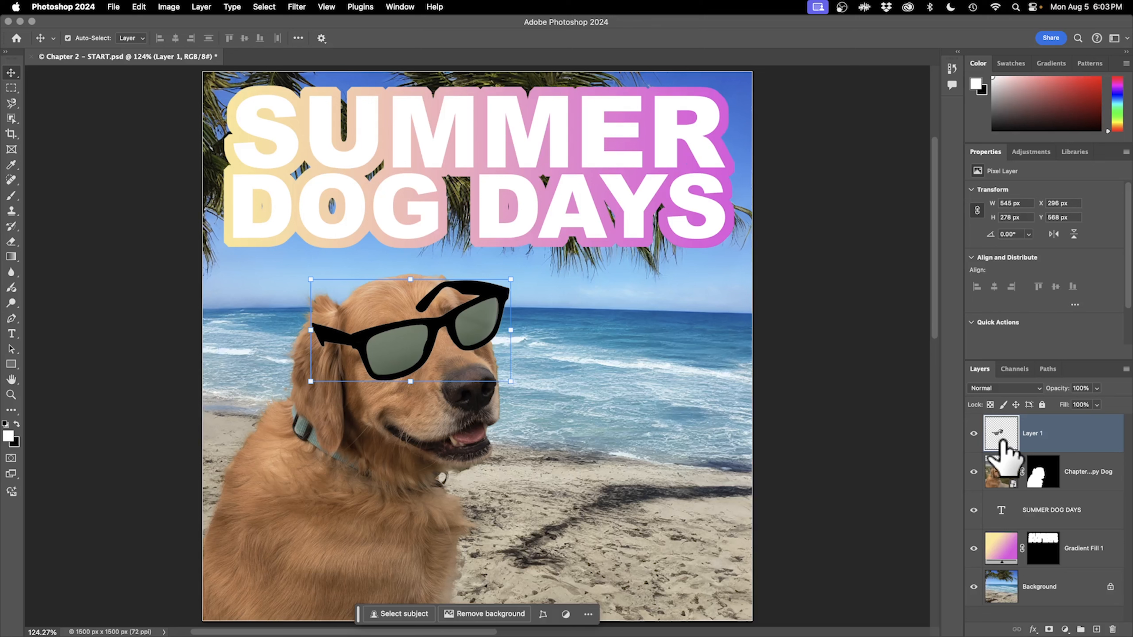
click(993, 388)
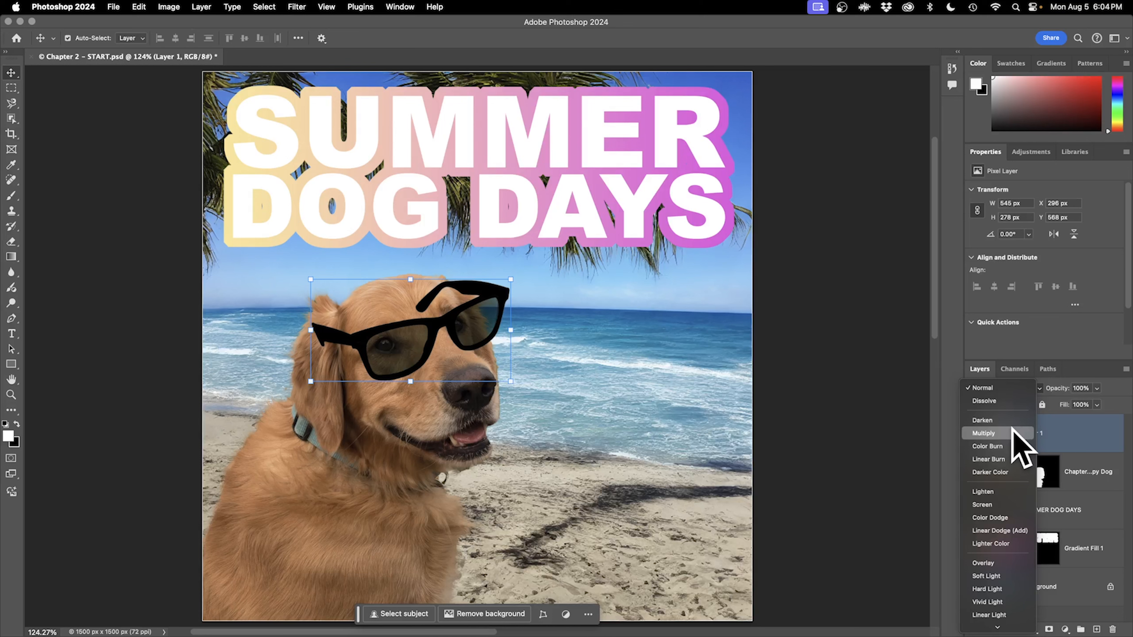
click(986, 434)
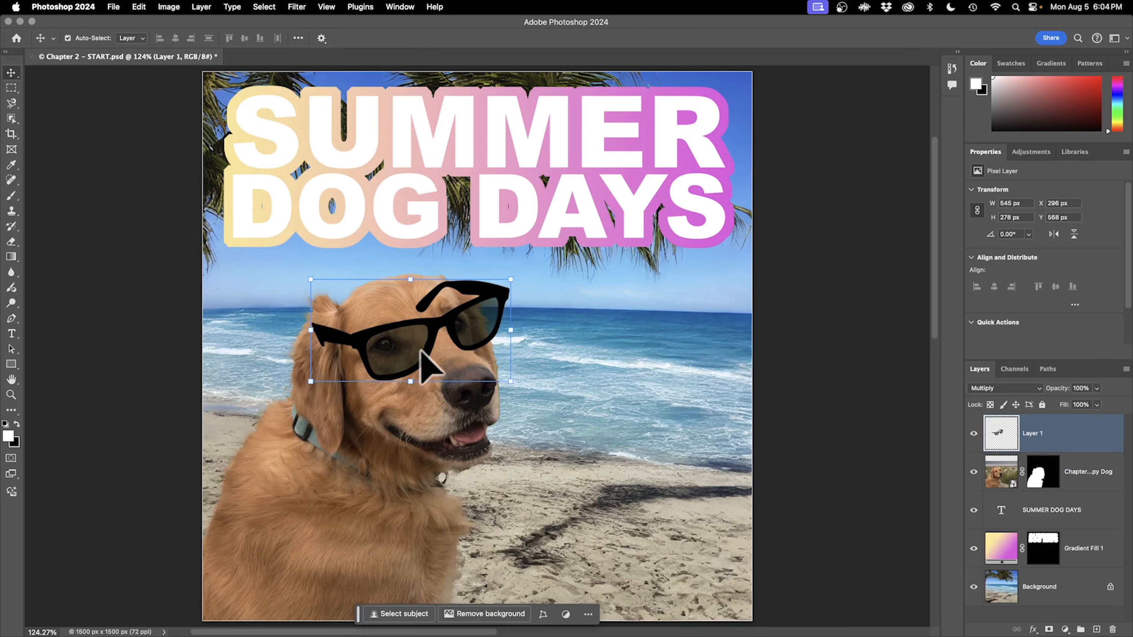
Step: Move the sunglasses over the dog's eyes to X 279 px and Y 567 px
drag(453, 318, 448, 319)
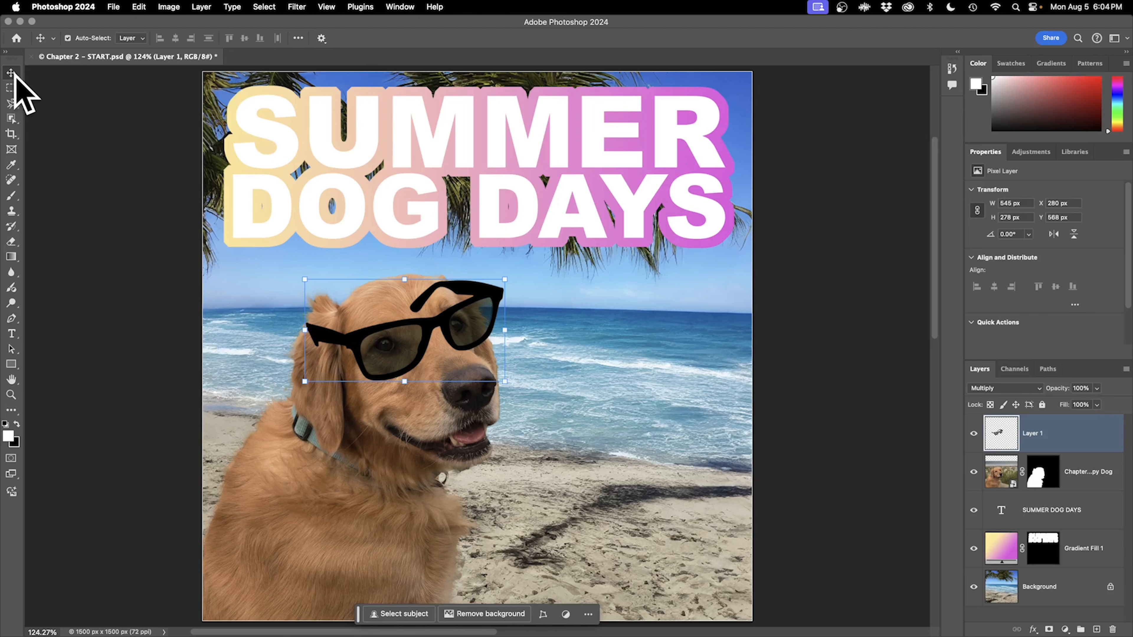
key(Left)
key(Up)
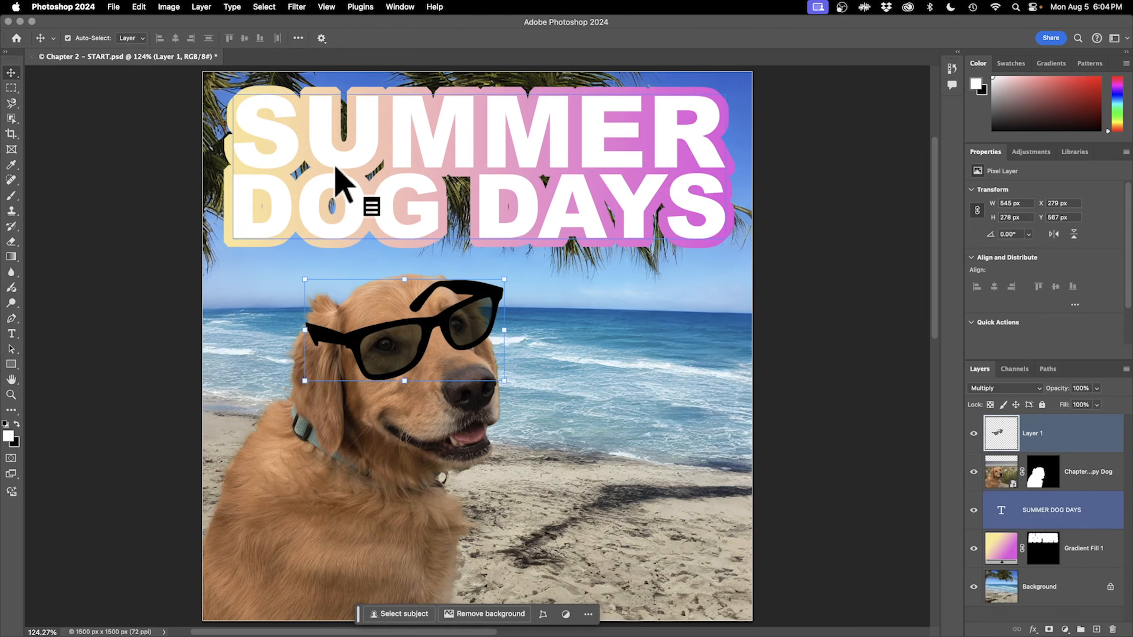
Step: Nudge the sunglasses sideways across the dog's face to X 267 px
key(Left)
key(Left)
key(Left)
key(Left)
key(Left)
key(Left)
key(Left)
key(Left)
key(Left)
key(Left)
key(Left)
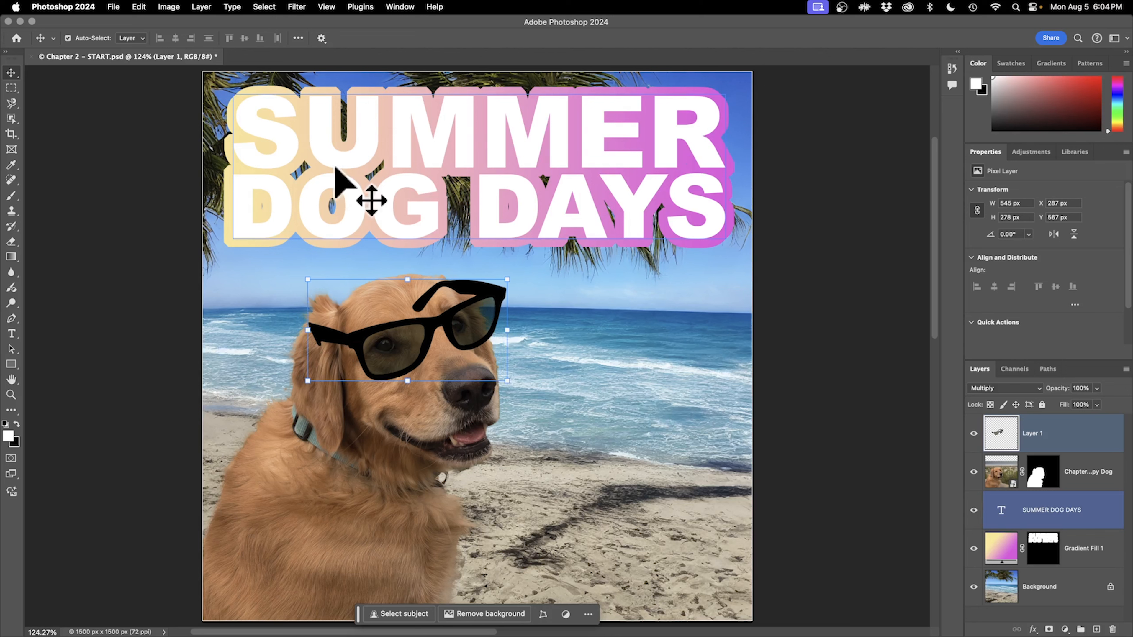
key(shift+Down)
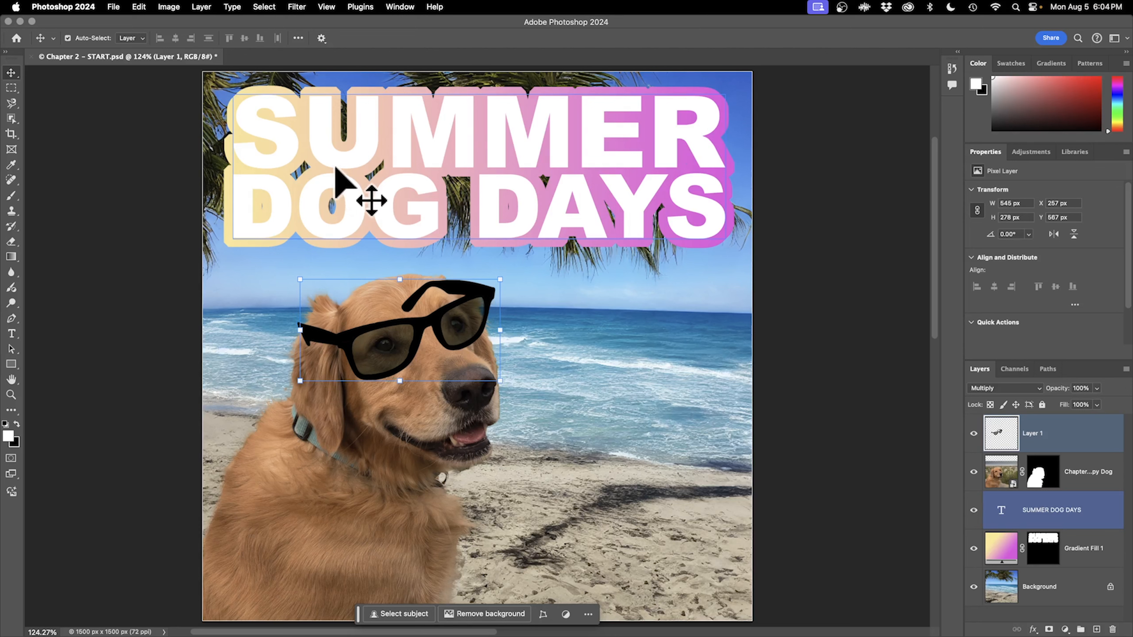
key(shift+Right)
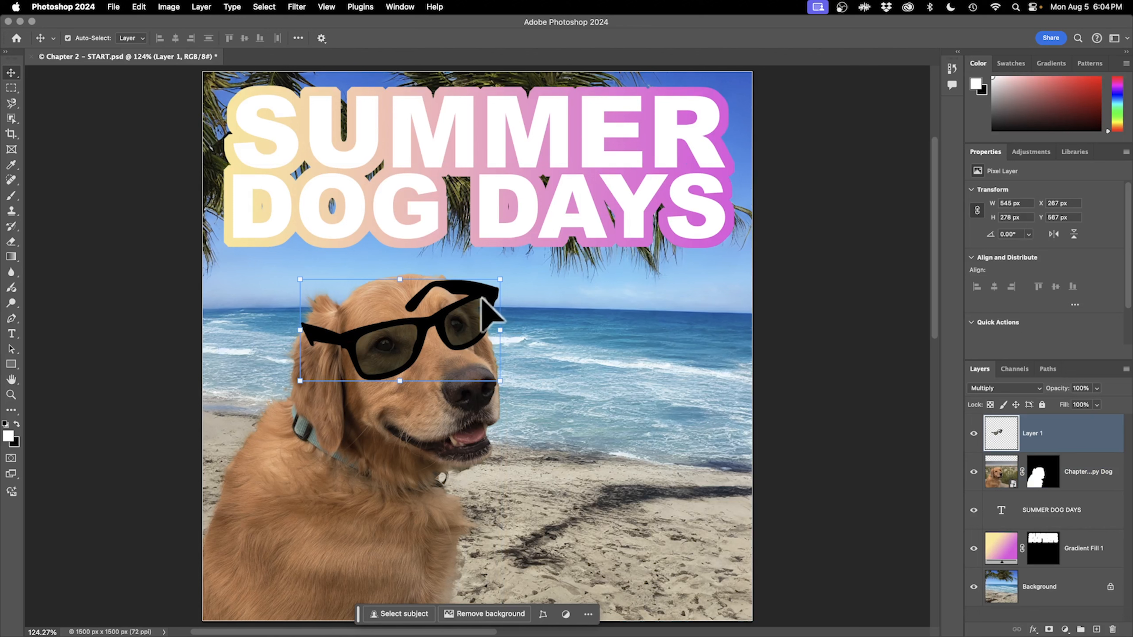
Step: Hide and reshow the sunglasses layer to check the eye positions, and nudge the sunglasses to X 277 px
click(974, 433)
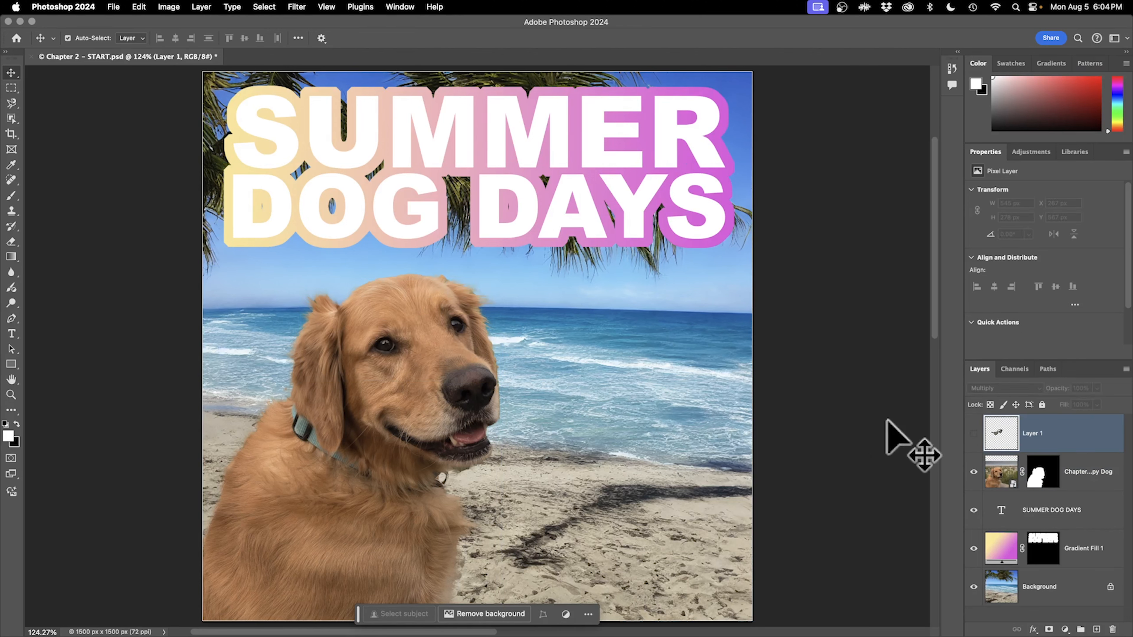
click(974, 435)
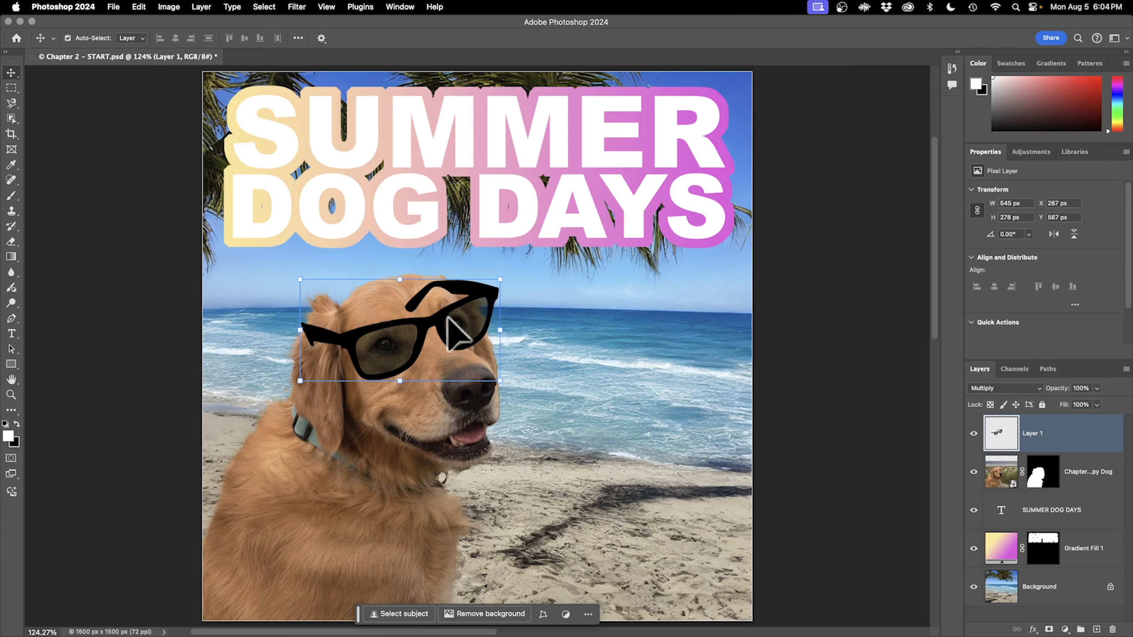
key(shift+Right)
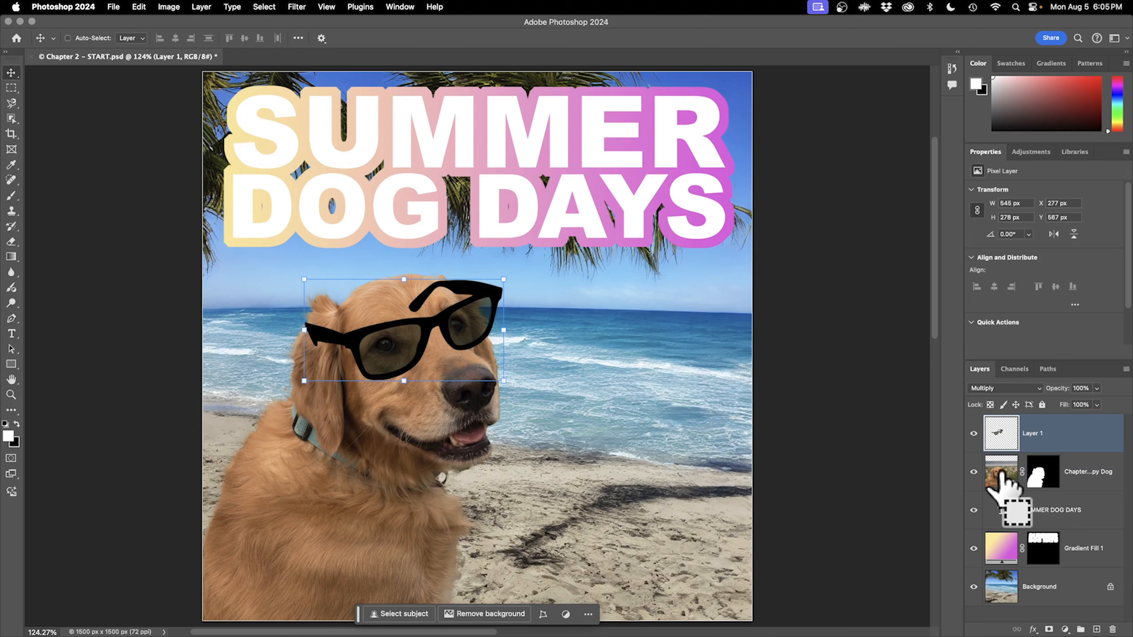
Step: Load the dog layer's mask as a selection and invert it, keeping the sunglasses layer active
super+click(1038, 473)
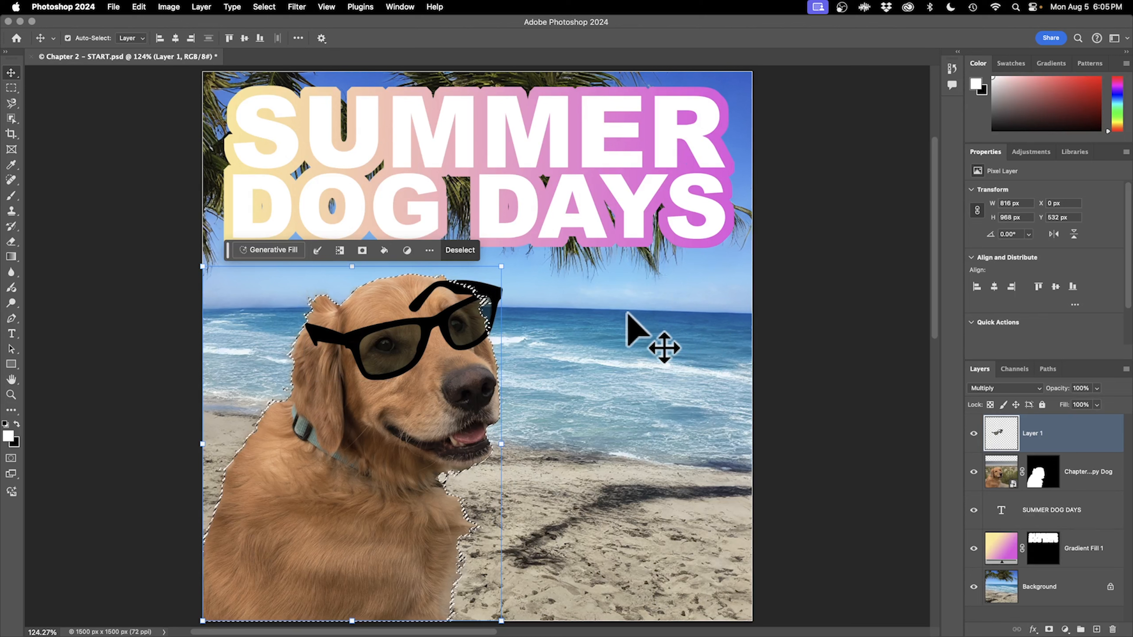
shift+click(338, 308)
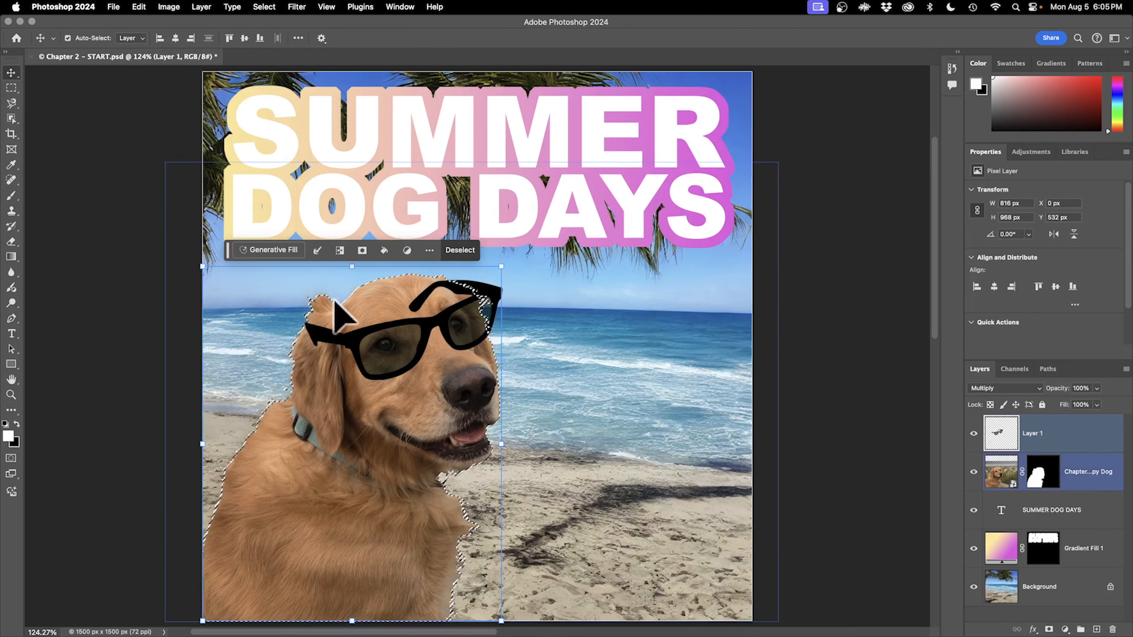
click(340, 251)
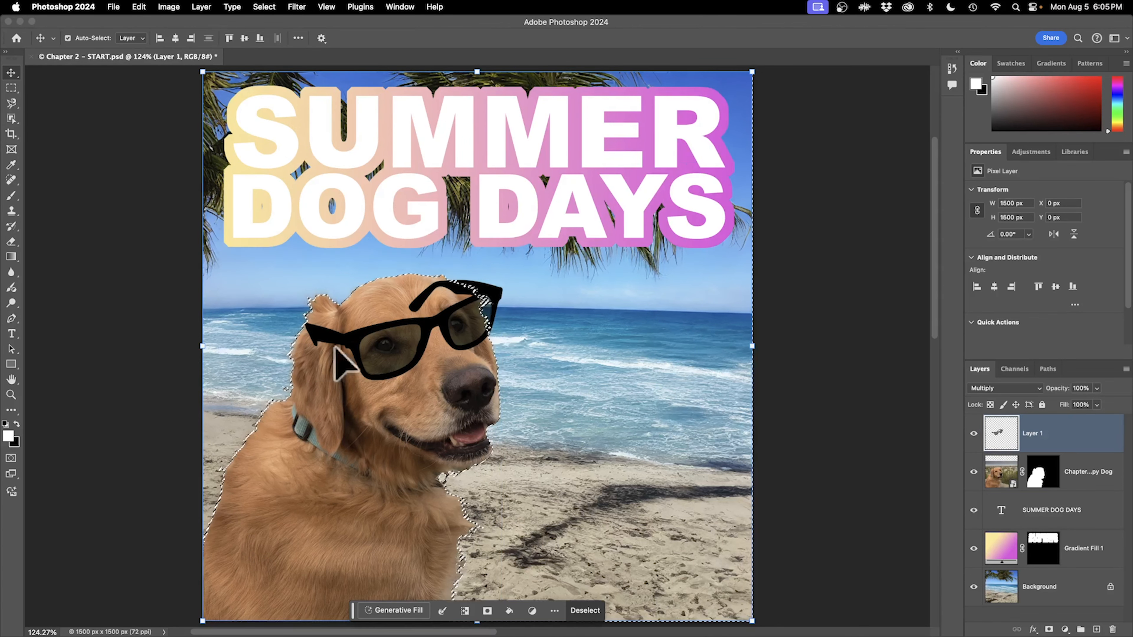
shift+click(460, 93)
shift+click(460, 93)
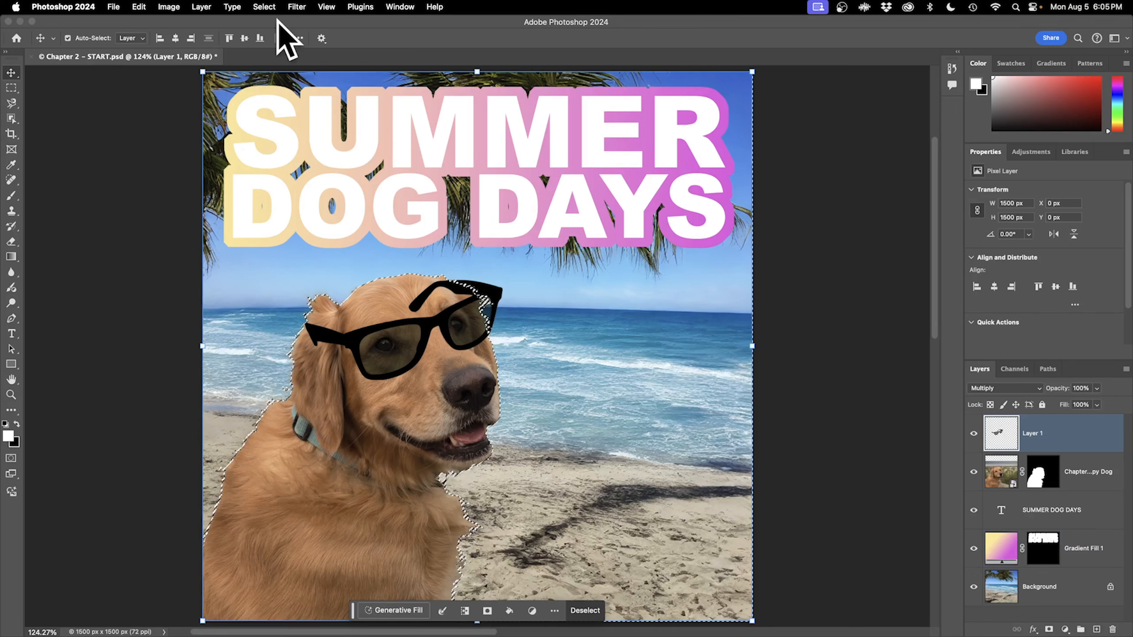
click(269, 7)
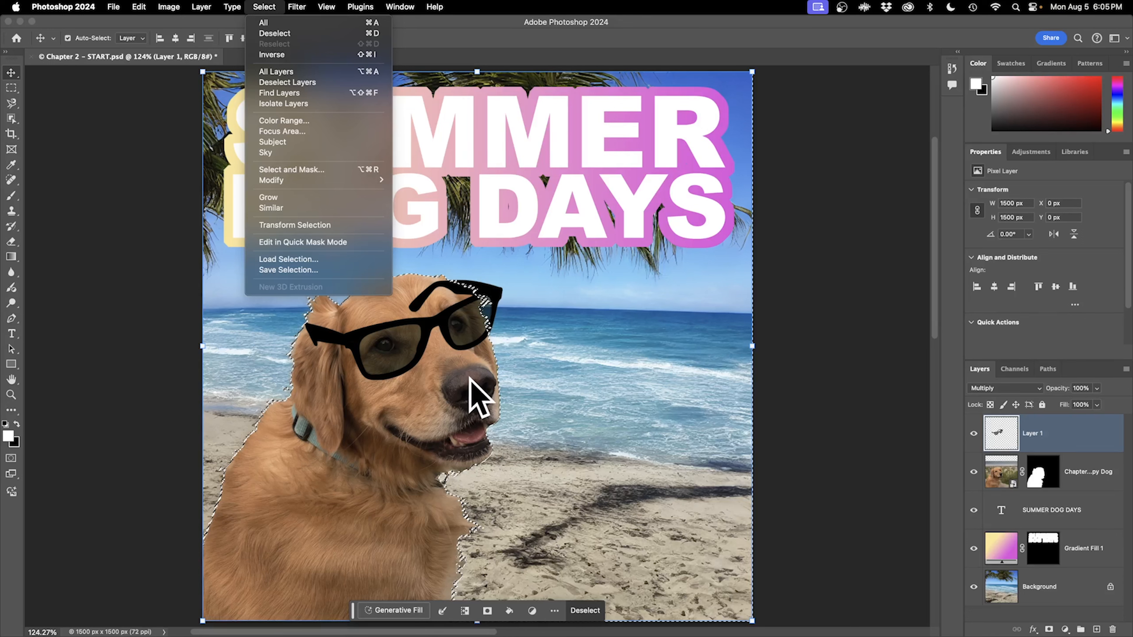
click(410, 400)
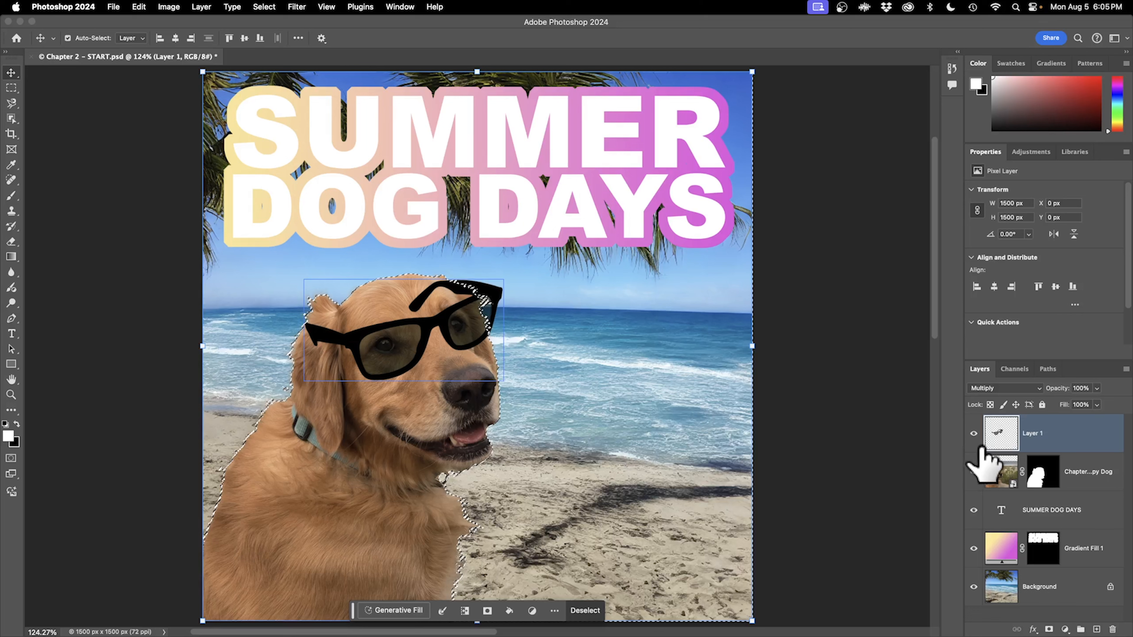
Step: Try to mask the sunglasses layer with the inverted dog selection, and undo the mask
click(487, 610)
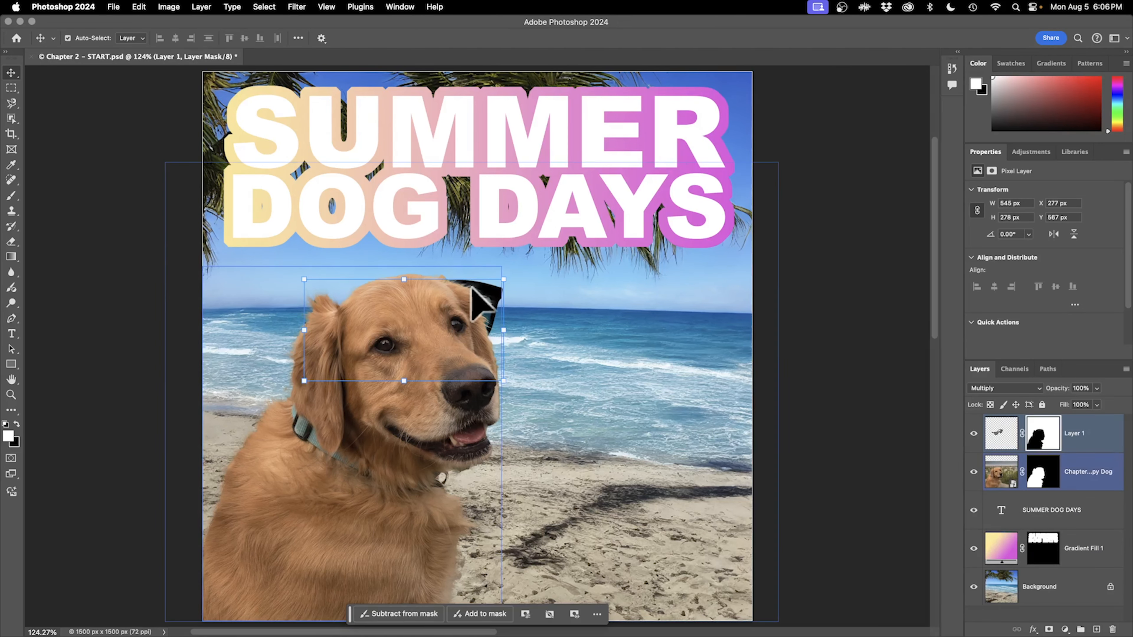
key(super+z)
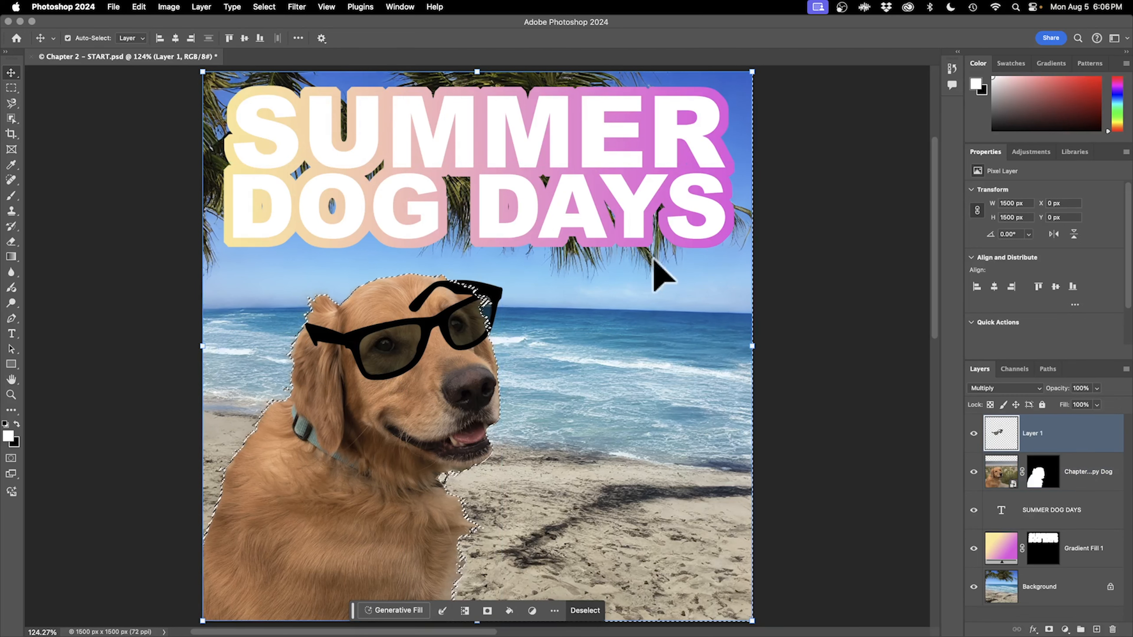
Step: Switch to the Lasso tool for refining the selection around the sunglasses
click(11, 103)
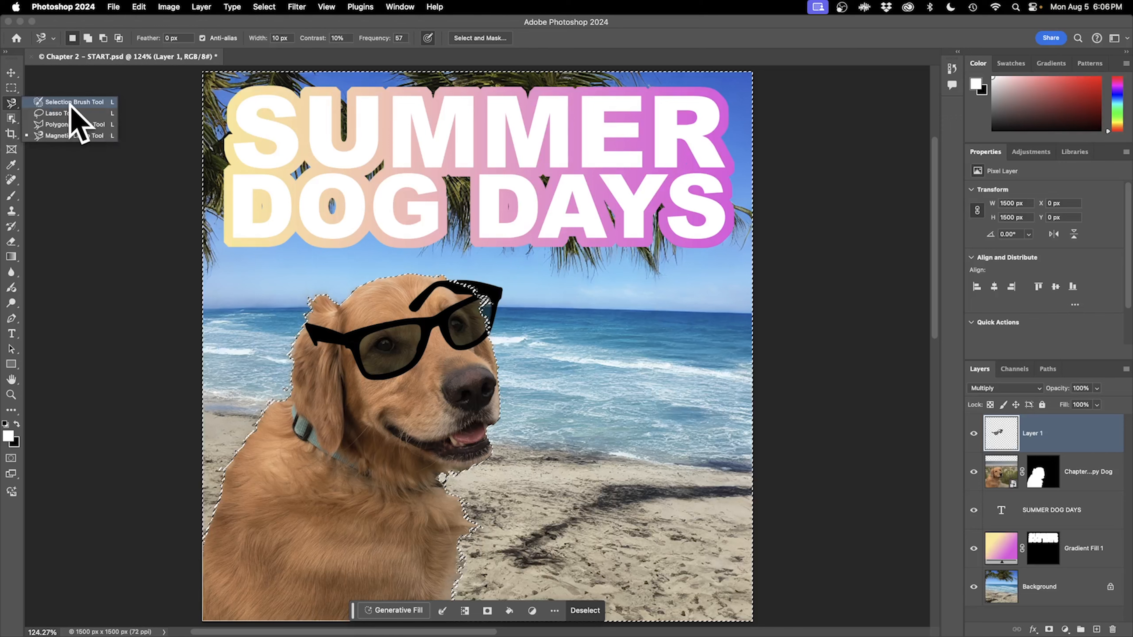
click(93, 113)
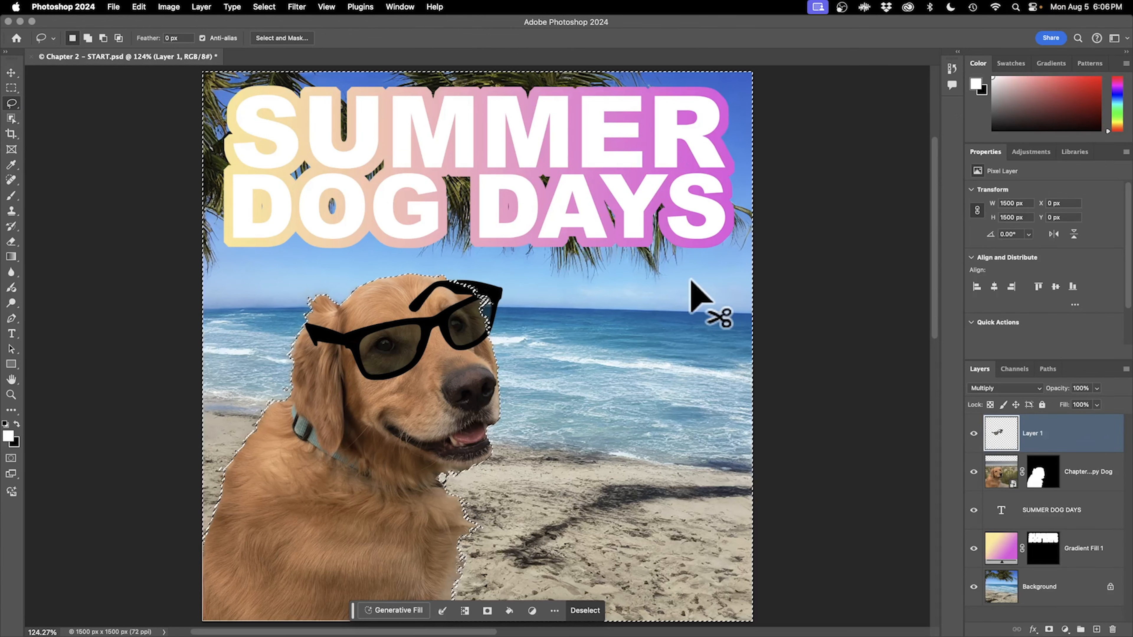
key(super+equal)
key(super+equal)
key(super+equal)
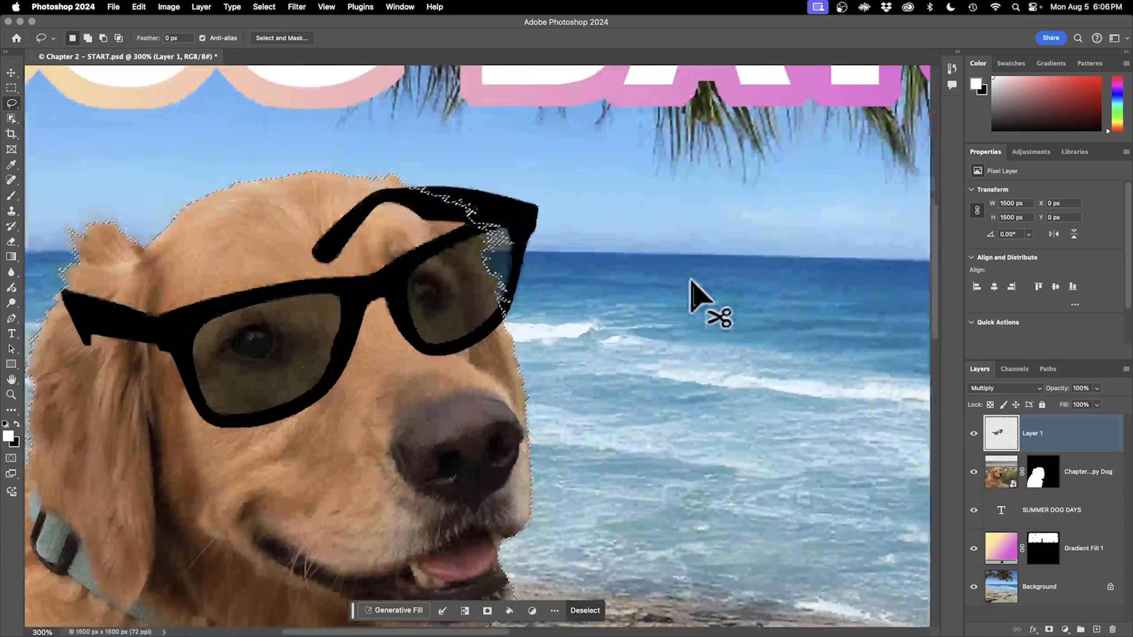
drag(503, 324, 630, 329)
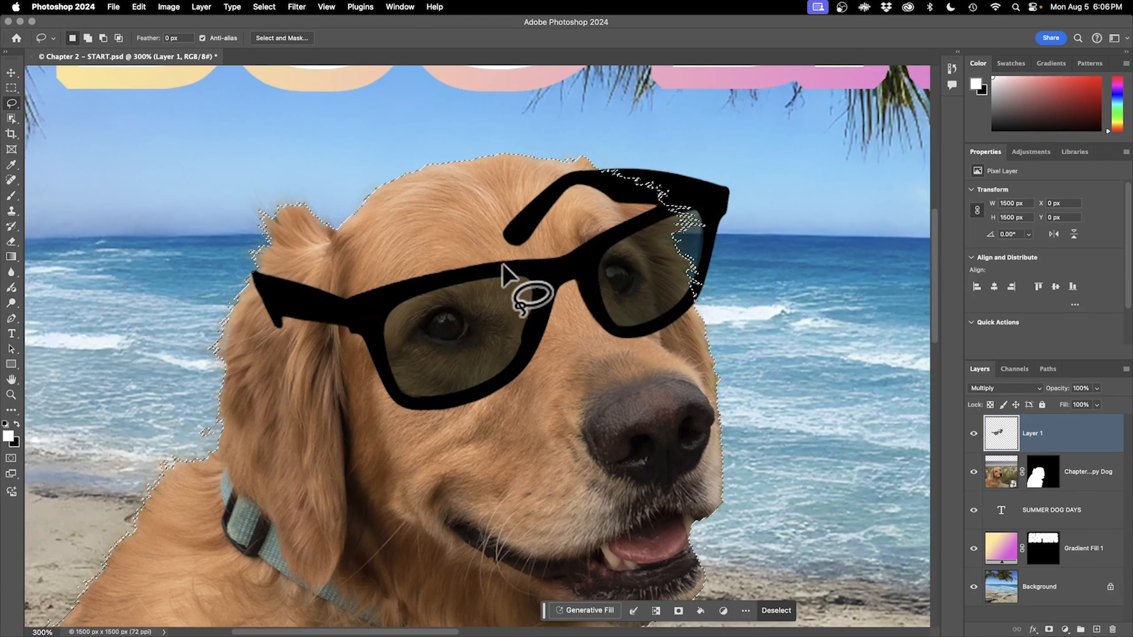
Step: Try replacing the selection with a tiny lasso area above the frame's near lens, and restore the inverted dog selection
key(super+d)
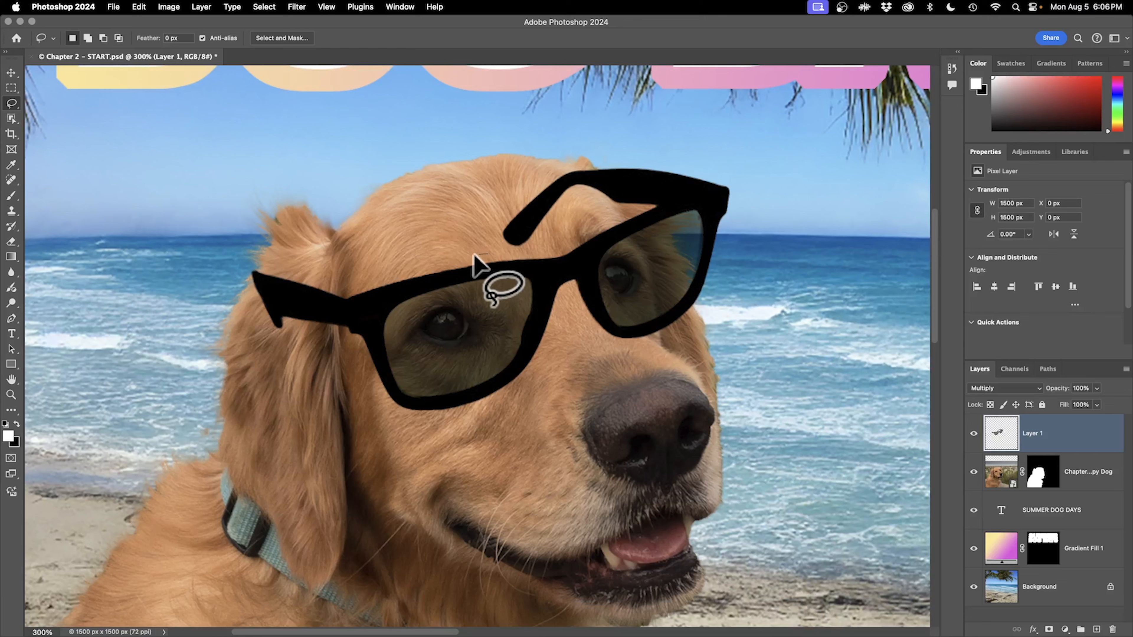
drag(468, 256, 469, 257)
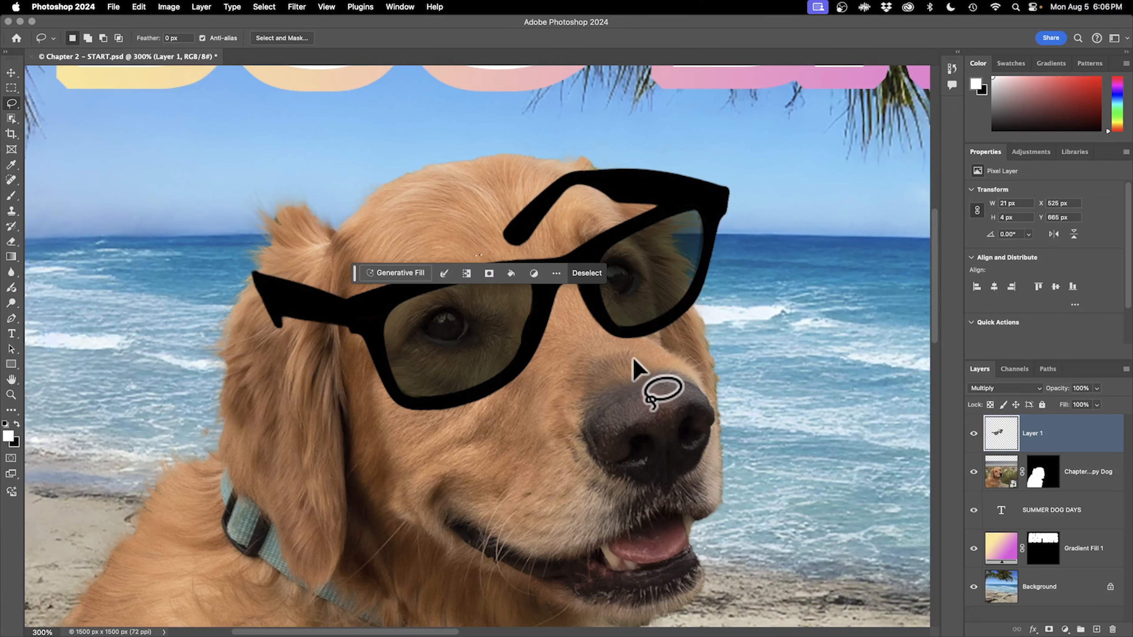
key(super+shift+d)
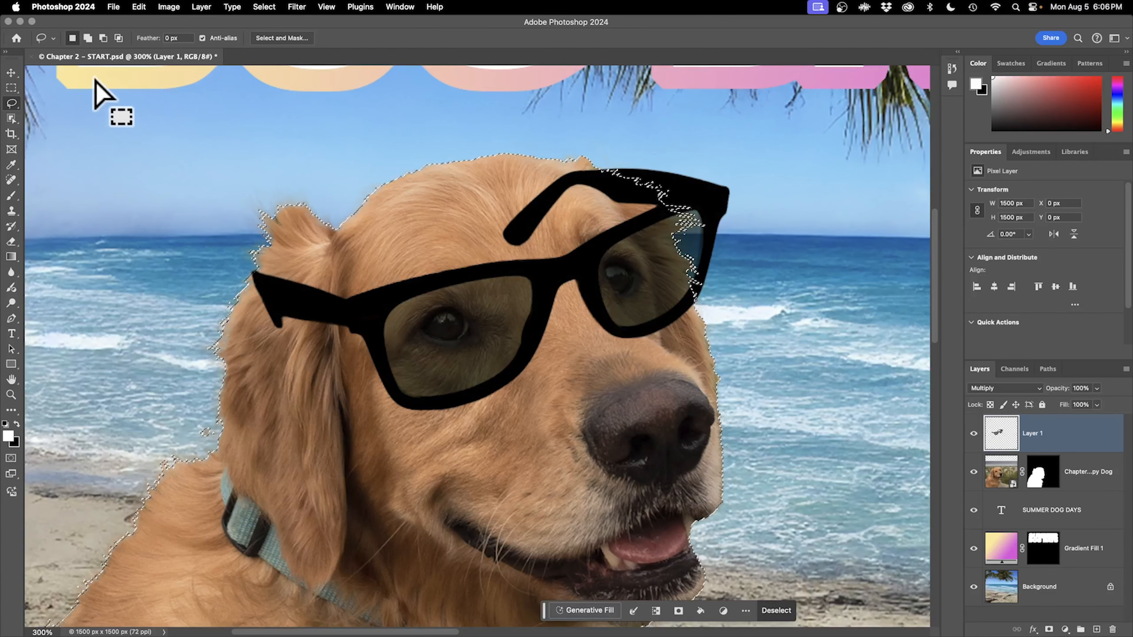
Step: Try adding a freehand lasso area around the far lens to the selection, and undo it
click(88, 38)
mouse_move(682, 155)
mouse_down()
mouse_move(485, 357)
mouse_move(619, 366)
mouse_up()
key(super+z)
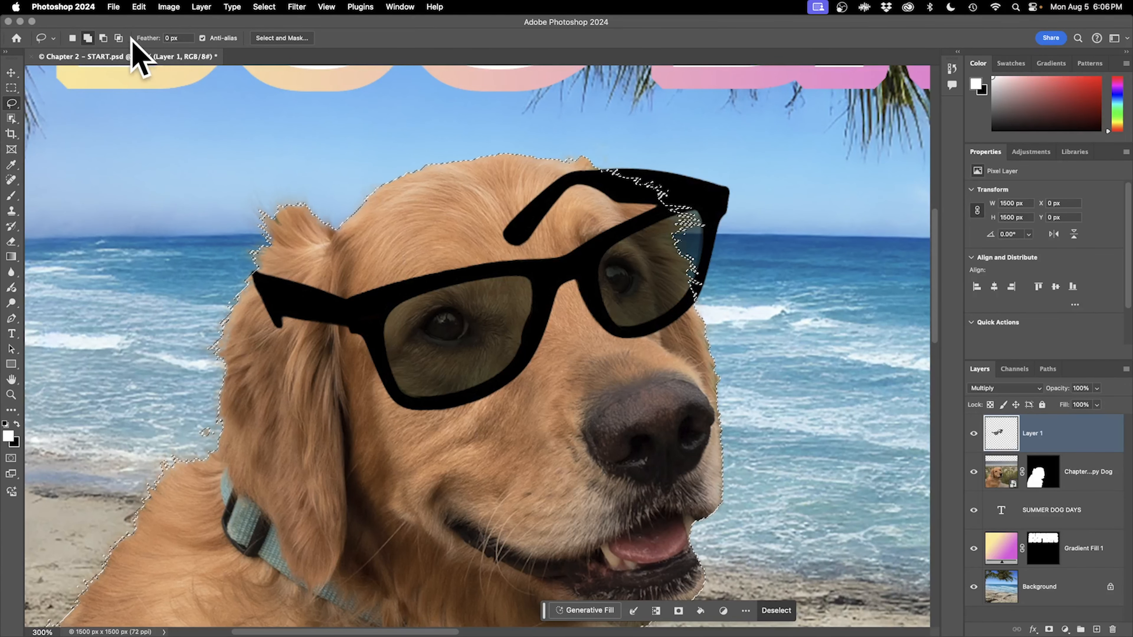
Step: Try subtracting and intersecting freehand lasso areas around the far edge of the sunglasses, and restore the inverted dog selection
click(103, 38)
mouse_move(580, 154)
mouse_down()
mouse_move(695, 157)
mouse_move(738, 372)
mouse_up()
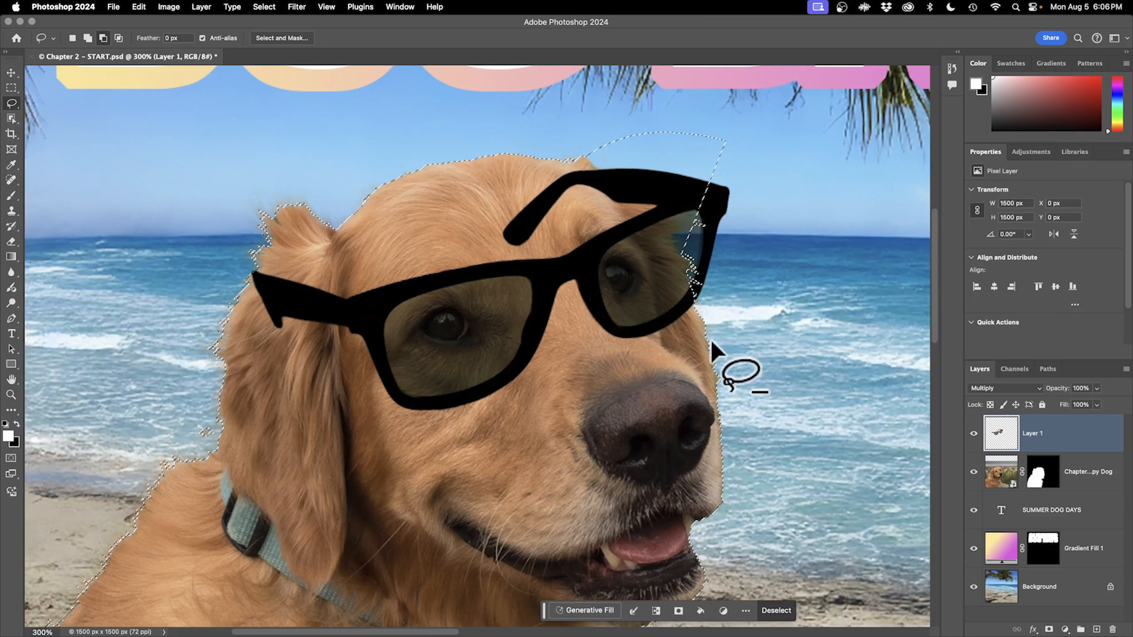
click(118, 38)
mouse_move(722, 148)
mouse_down()
mouse_move(716, 157)
mouse_move(781, 353)
mouse_up()
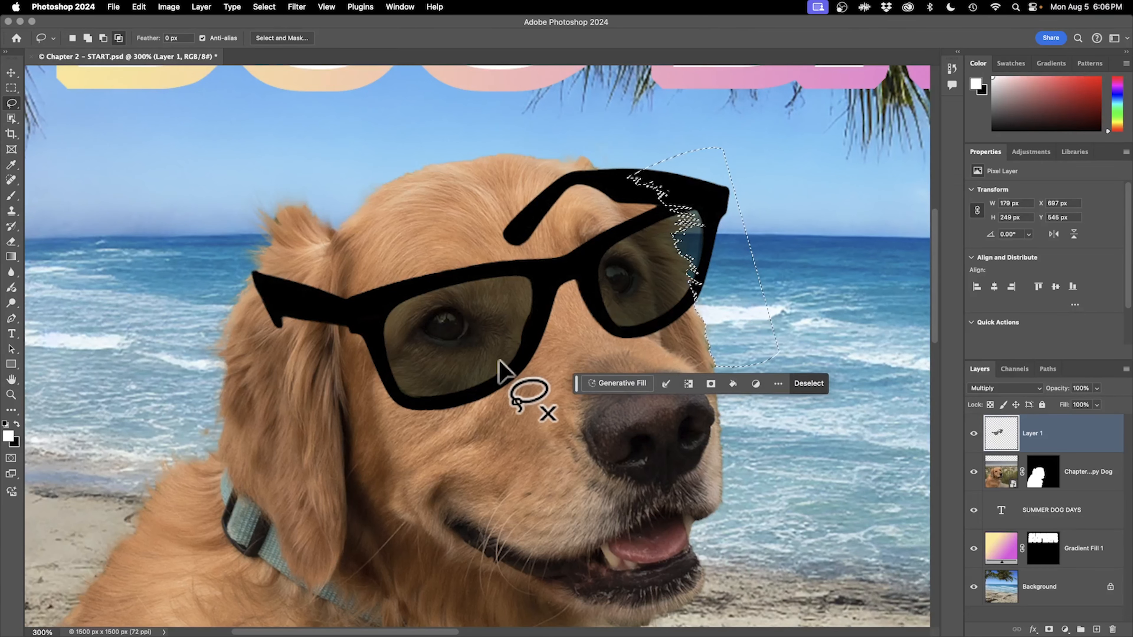
key(super+z)
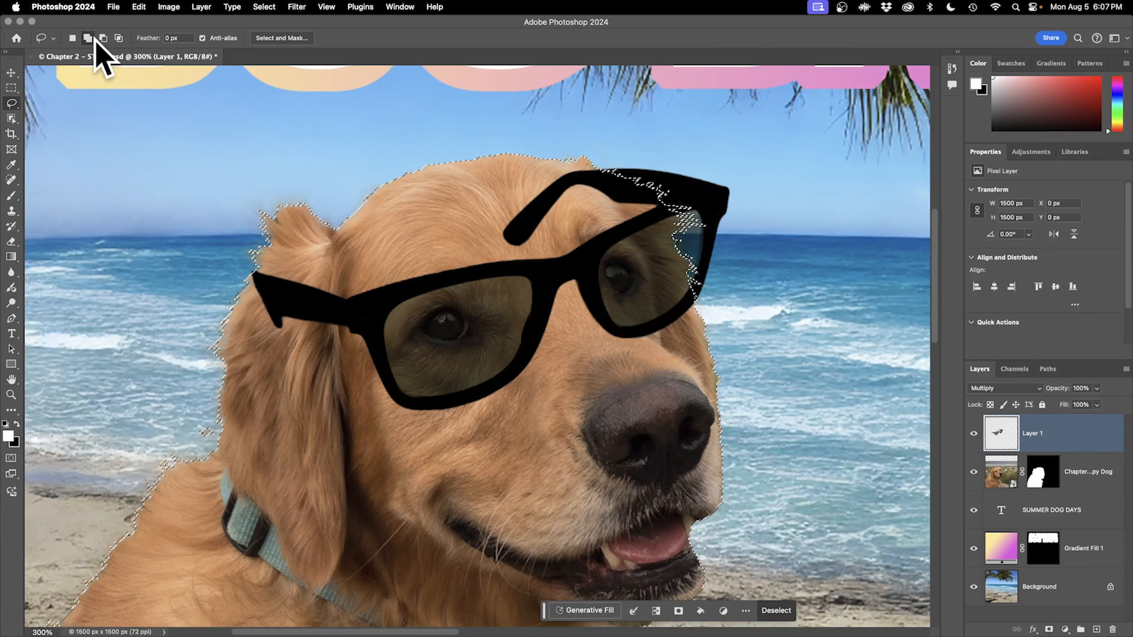
Step: Add a freehand area covering the lenses, front frame and near arm to the selection, and mask the sunglasses layer with it
click(77, 39)
click(88, 38)
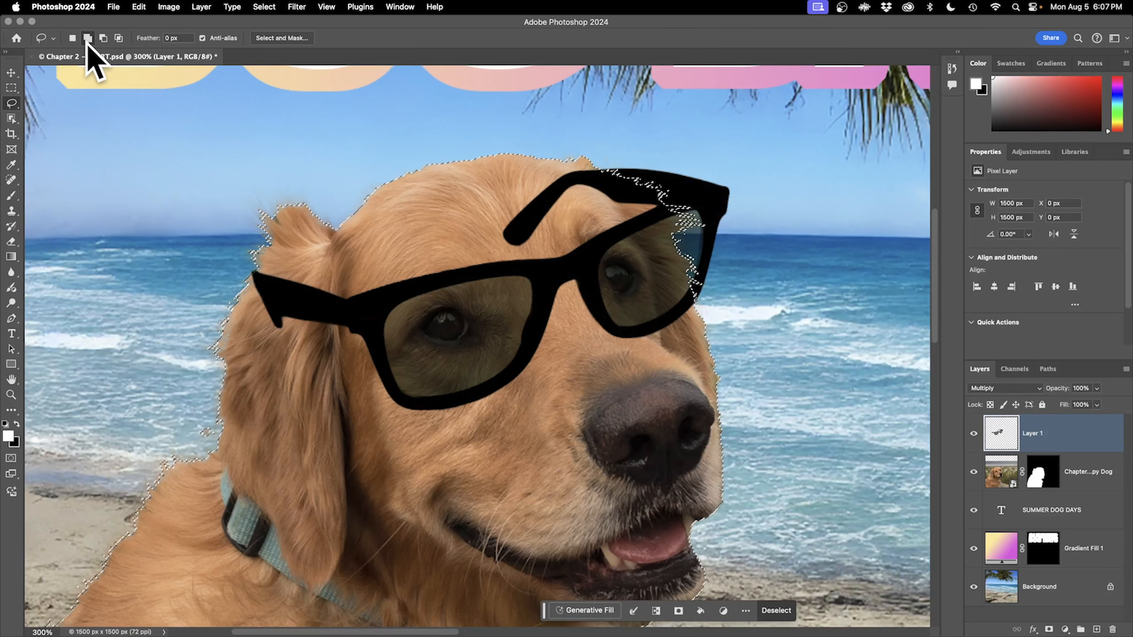
mouse_move(407, 265)
mouse_down()
mouse_move(241, 247)
mouse_move(196, 293)
mouse_move(248, 372)
mouse_move(357, 434)
mouse_move(452, 465)
mouse_move(551, 446)
mouse_move(571, 405)
mouse_move(746, 352)
mouse_move(771, 198)
mouse_move(739, 181)
mouse_move(520, 252)
mouse_move(426, 225)
mouse_up()
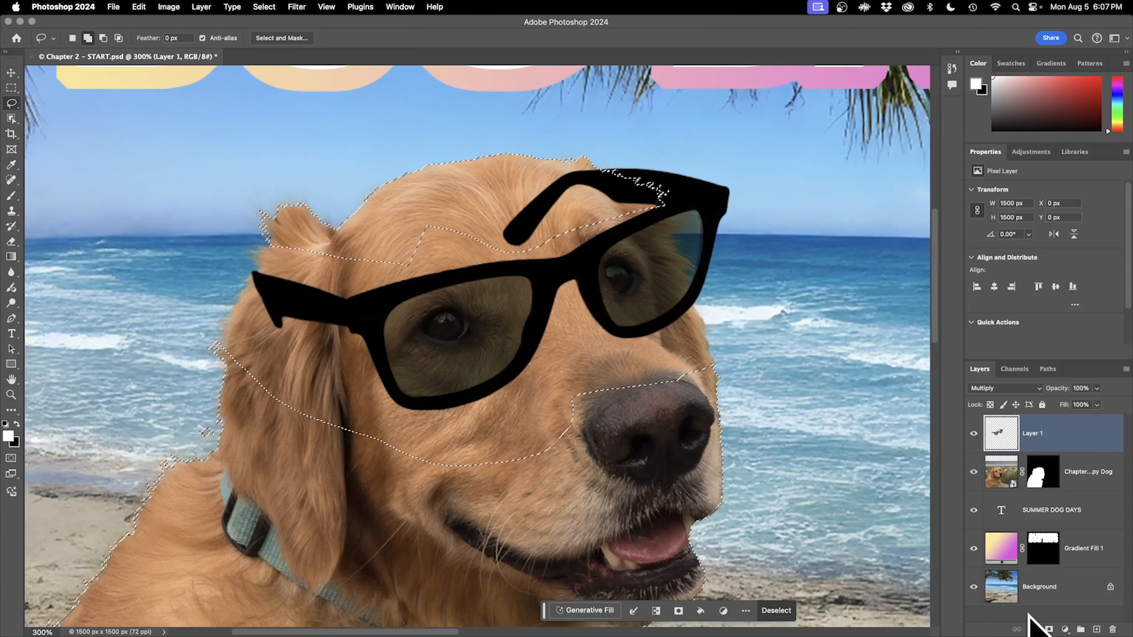
click(1049, 629)
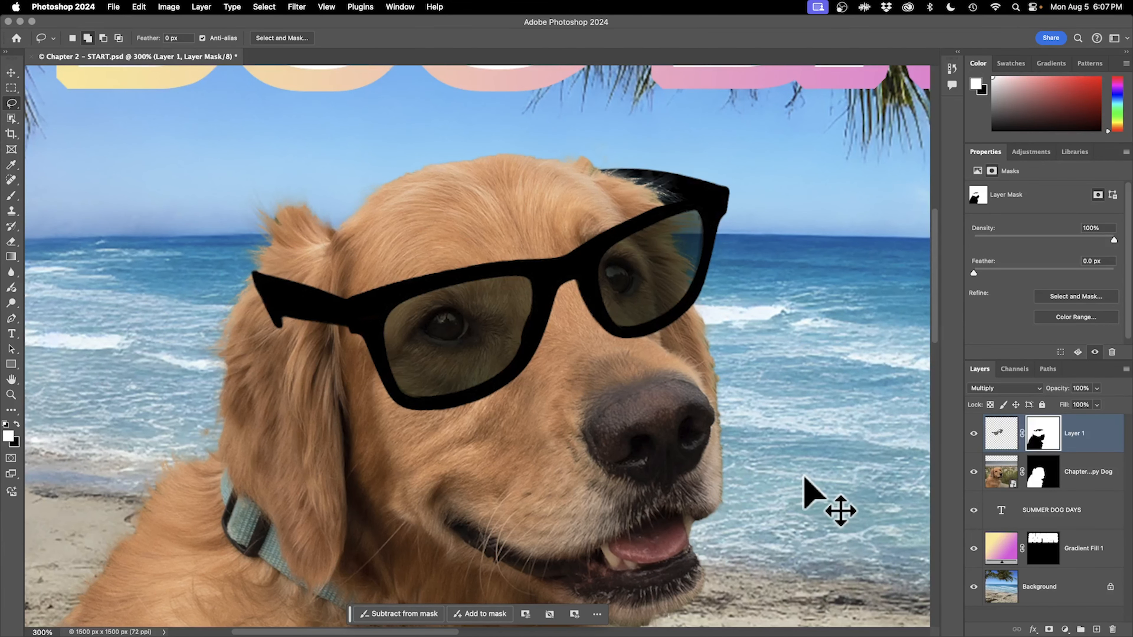
key(super+0)
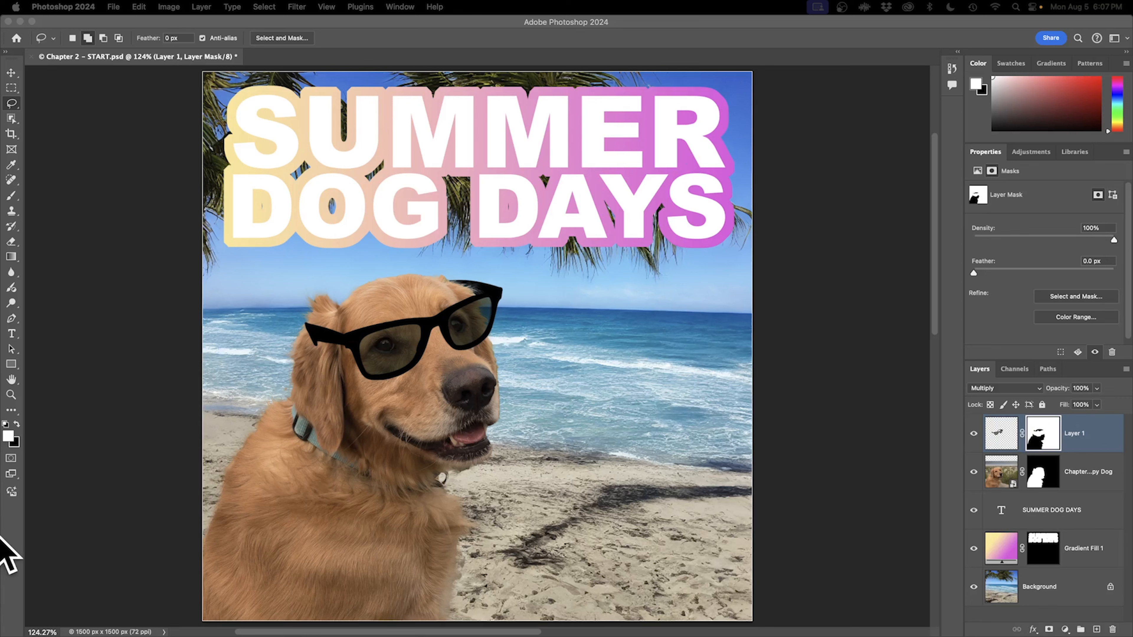
Step: Open the image Chapter 2 - Tennis Ball.png from the Chapter 2 - Selections folder
click(114, 7)
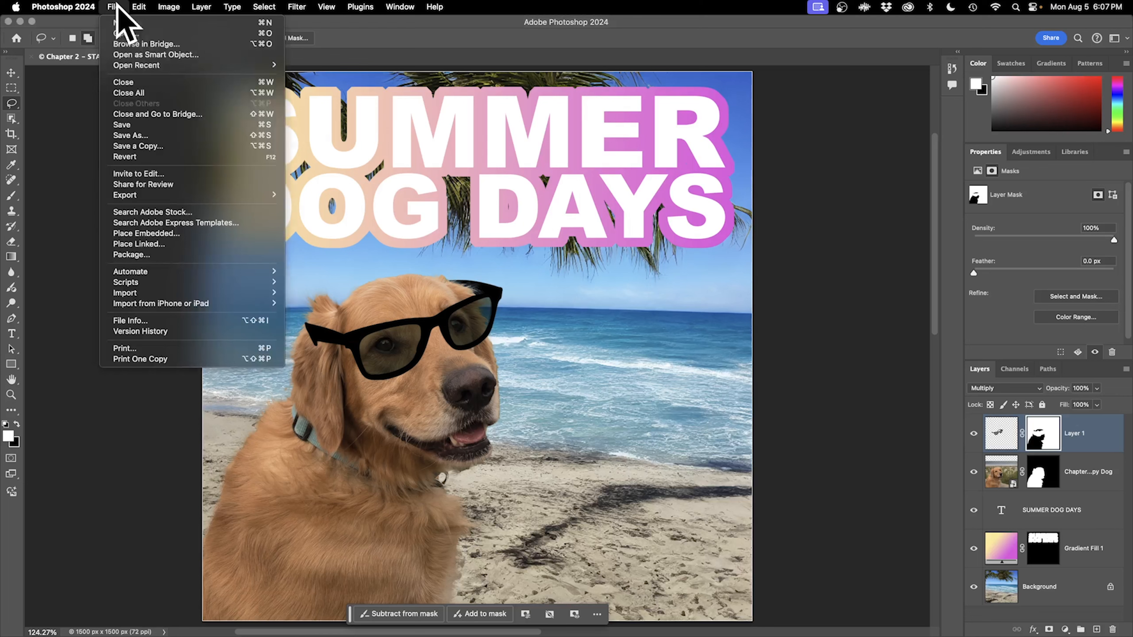
click(149, 33)
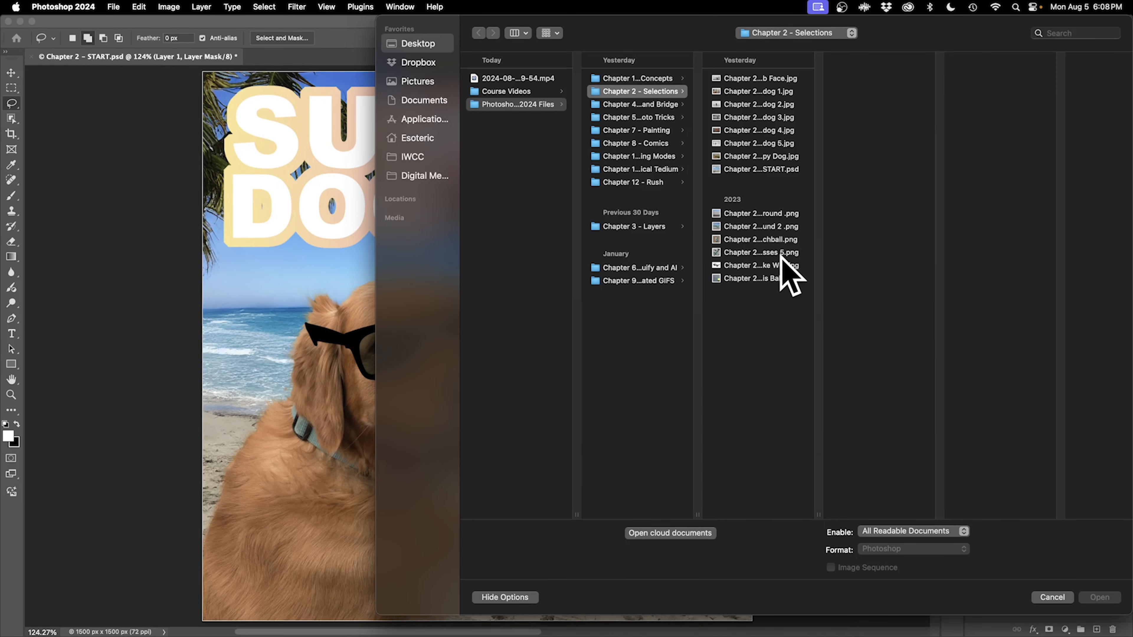
click(764, 278)
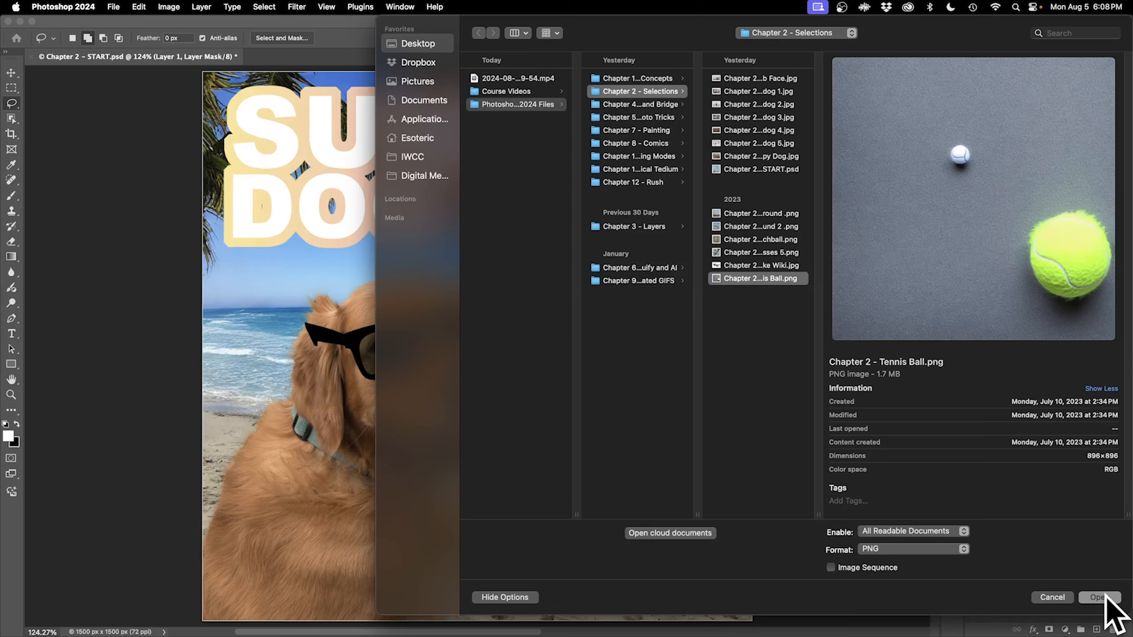
click(1103, 598)
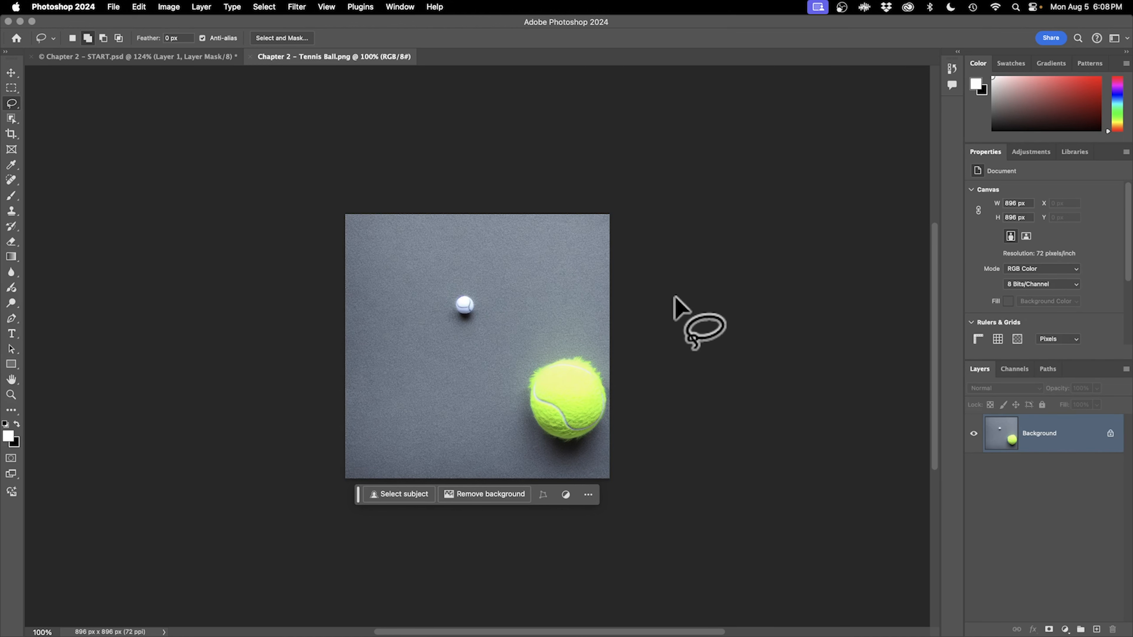
Step: Choose the Elliptical Marquee tool for selecting the large tennis ball
key(super+equal)
key(super+equal)
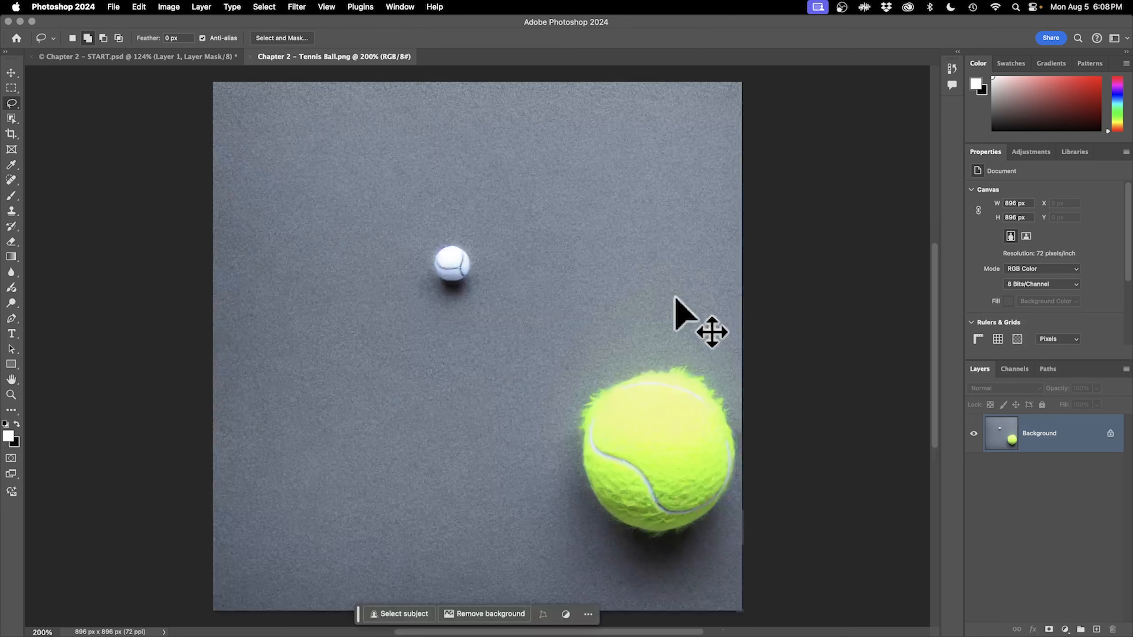
key(space)
mouse_move(720, 355)
mouse_down()
mouse_move(548, 139)
mouse_move(506, 152)
mouse_move(481, 183)
mouse_up()
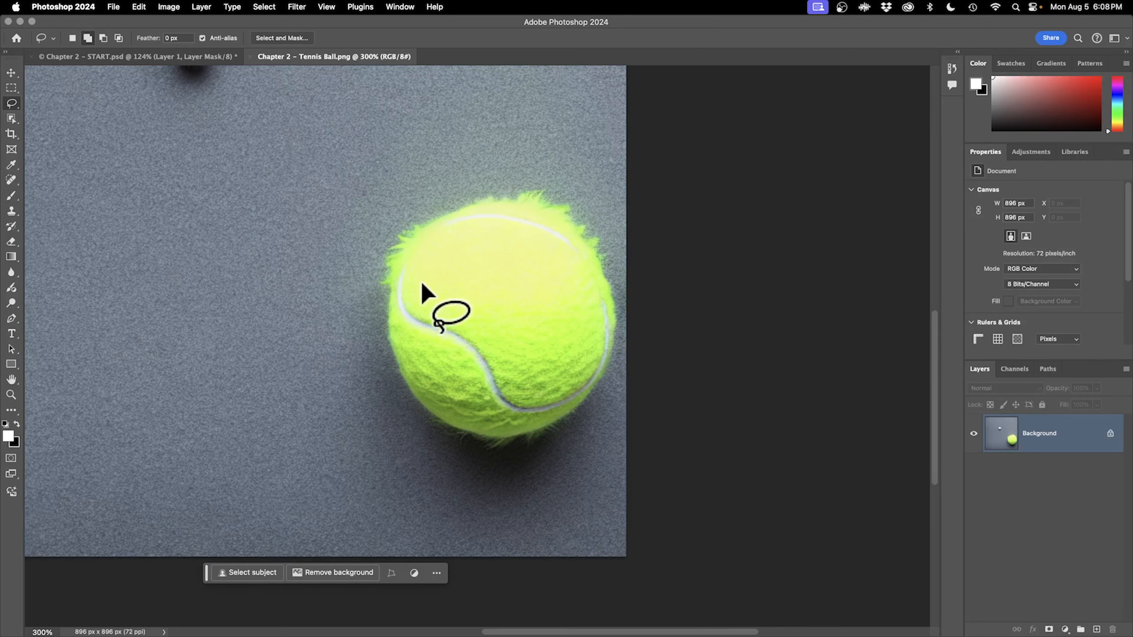
click(18, 88)
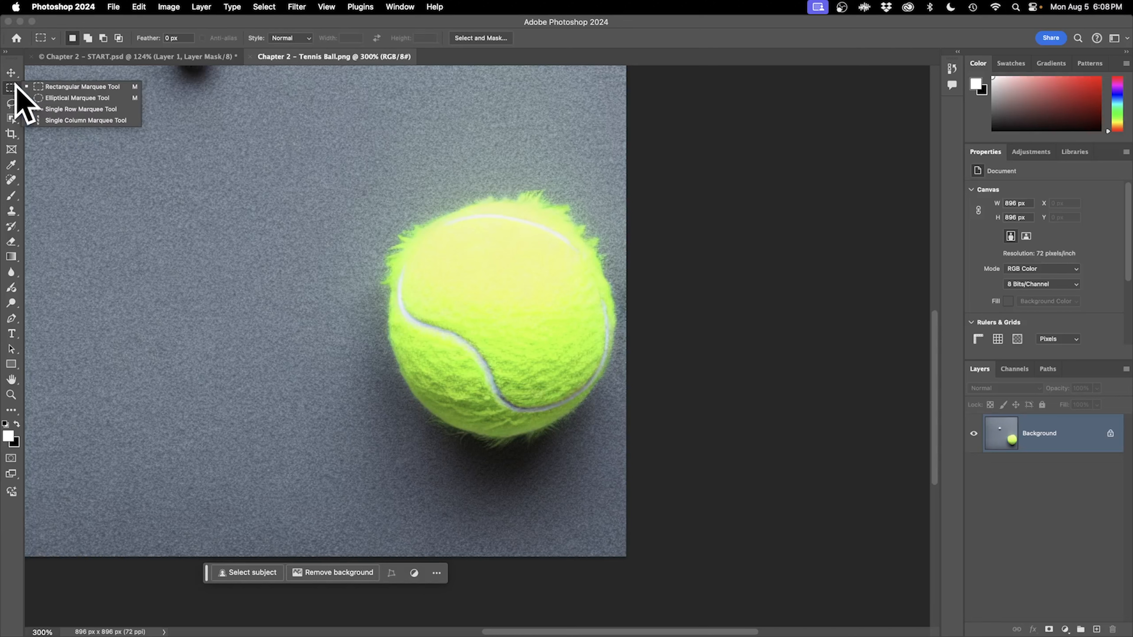
click(71, 99)
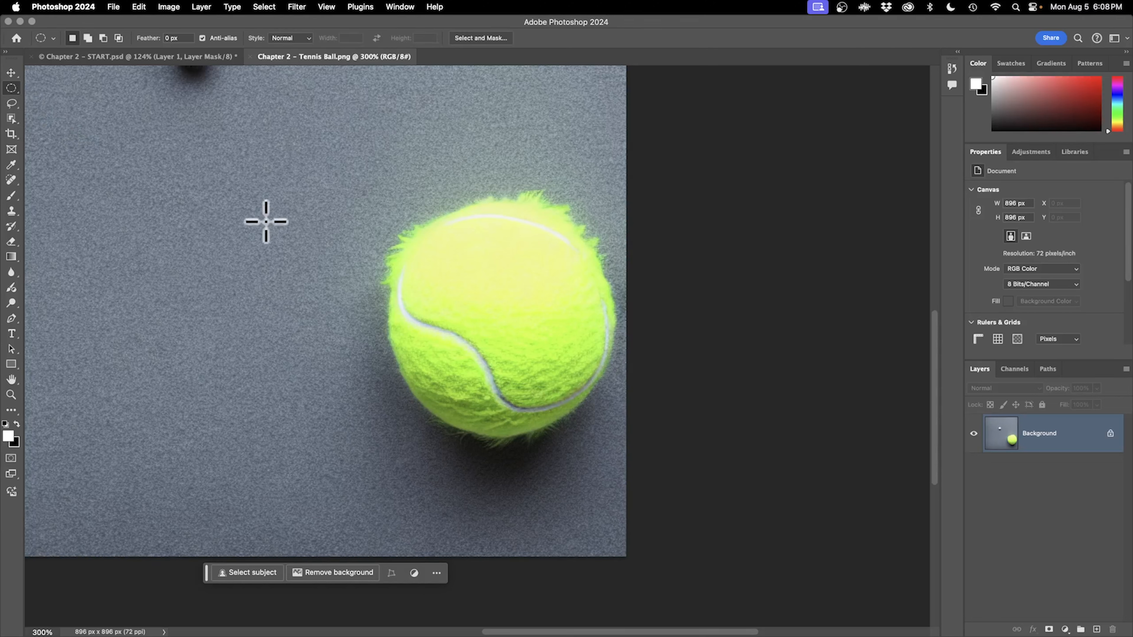
Step: Try elliptical and circular selections on the plain background and over the tennis ball, deselecting each one
drag(203, 169, 482, 312)
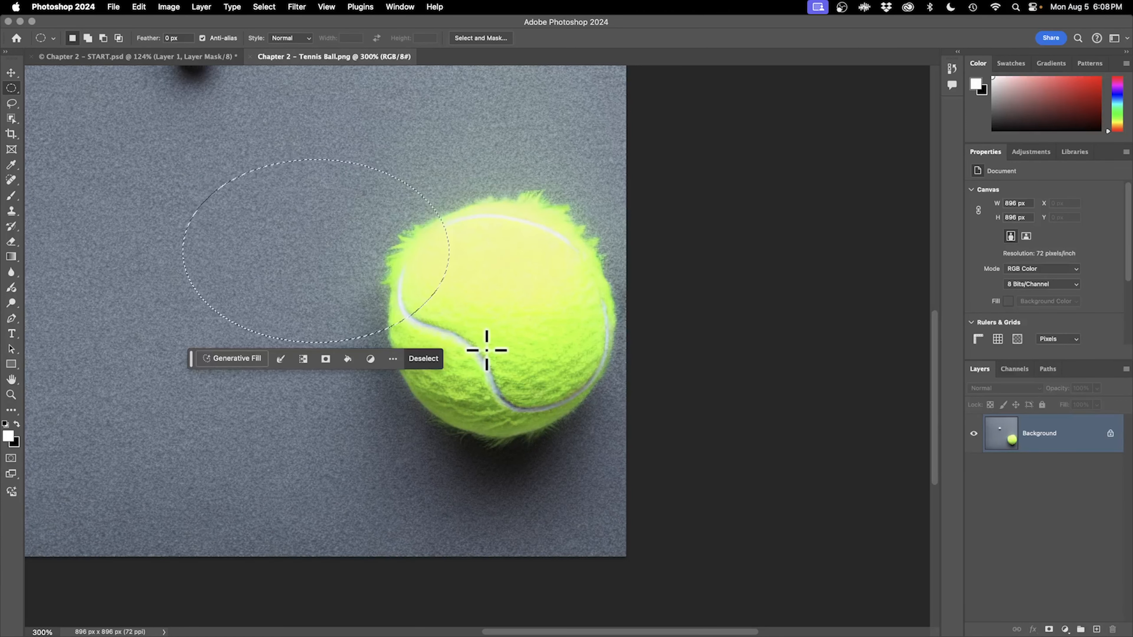
click(422, 359)
drag(413, 229, 596, 401)
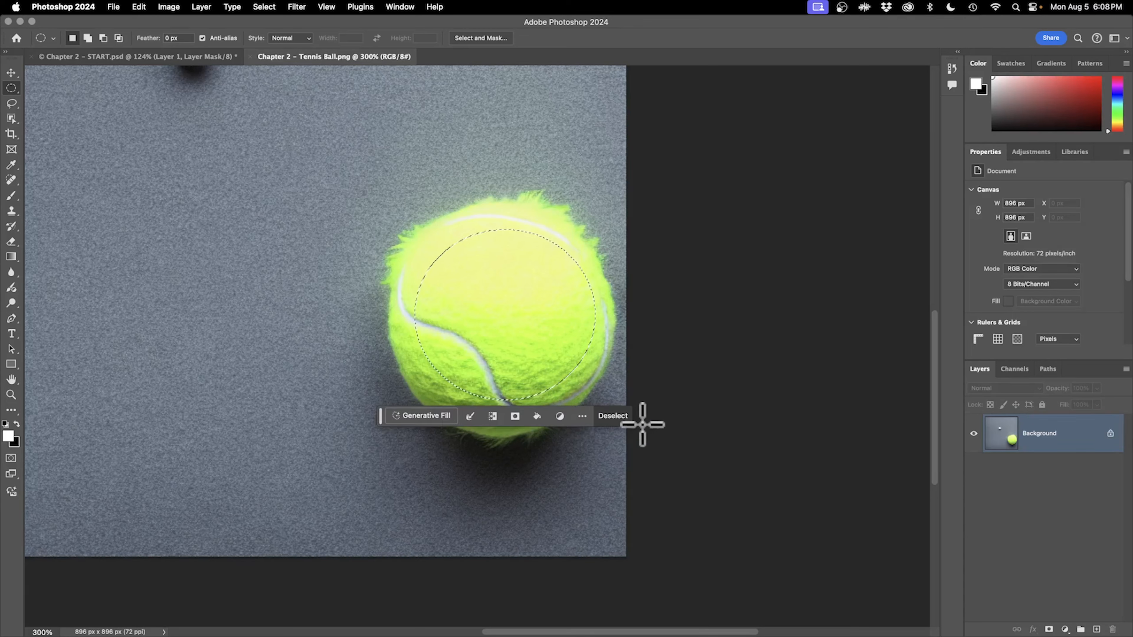
click(615, 415)
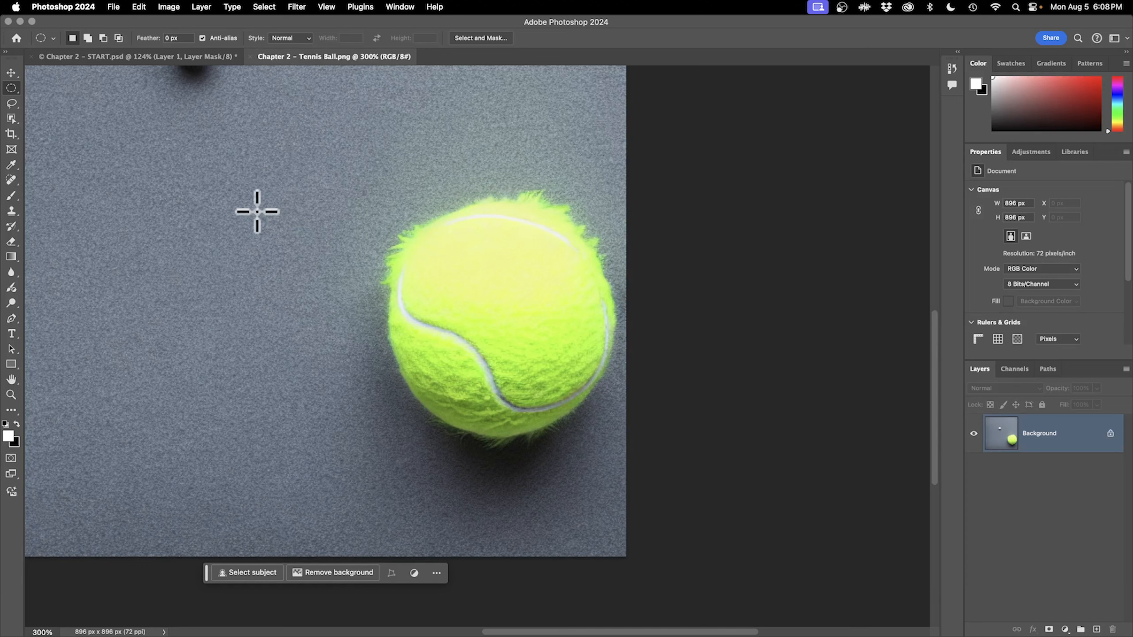
drag(231, 203, 357, 323)
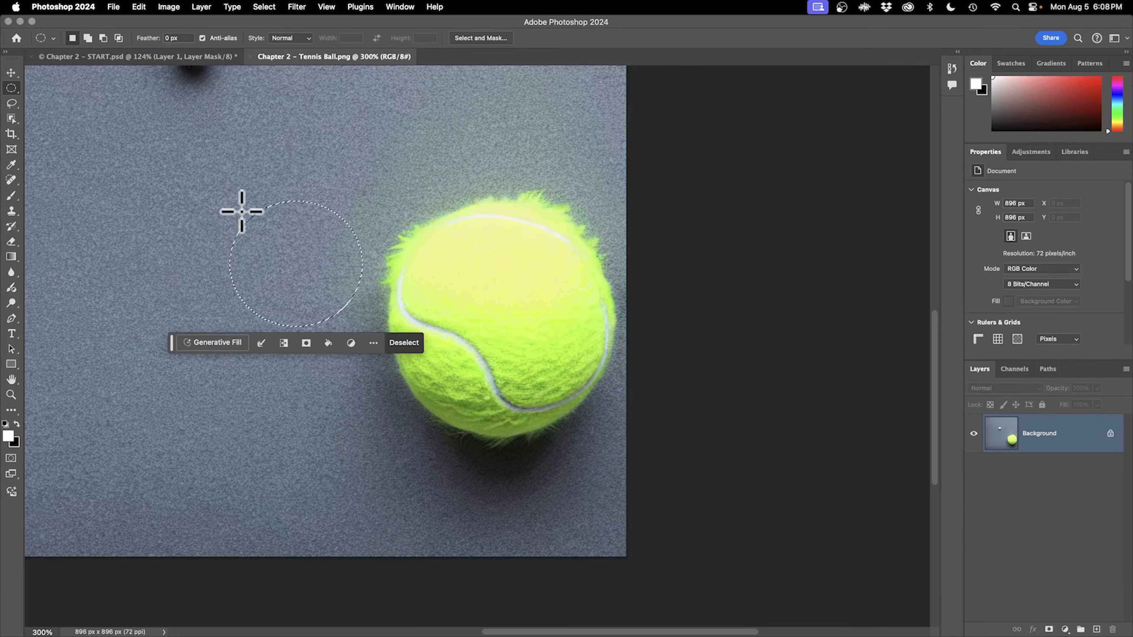
key(super+d)
drag(248, 226, 304, 210)
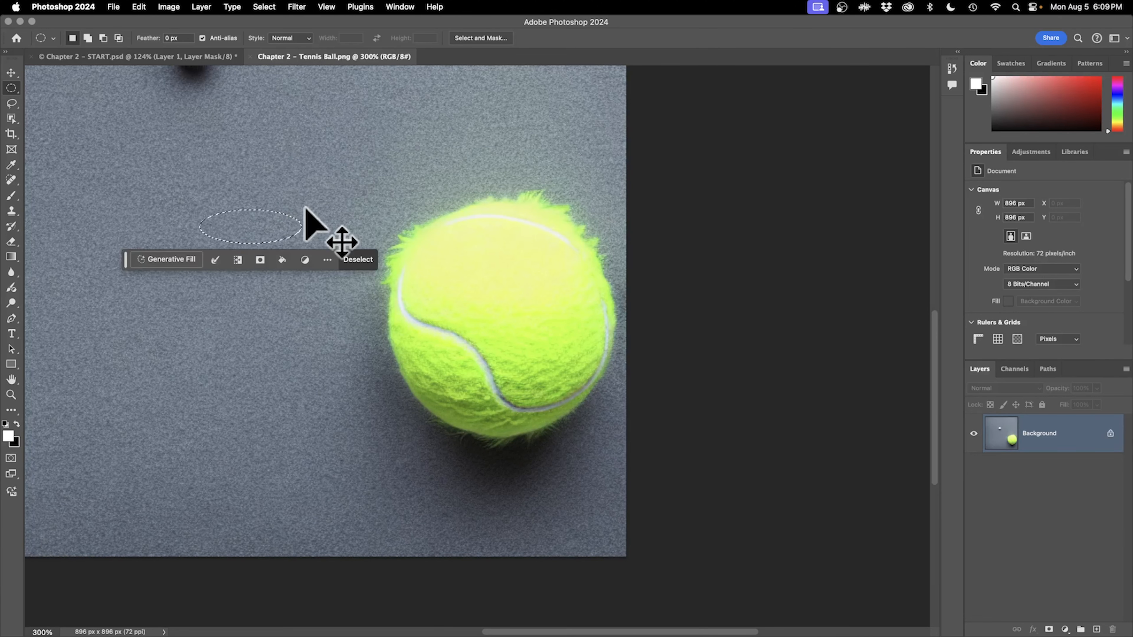
key(super+d)
drag(245, 191, 337, 318)
key(super+d)
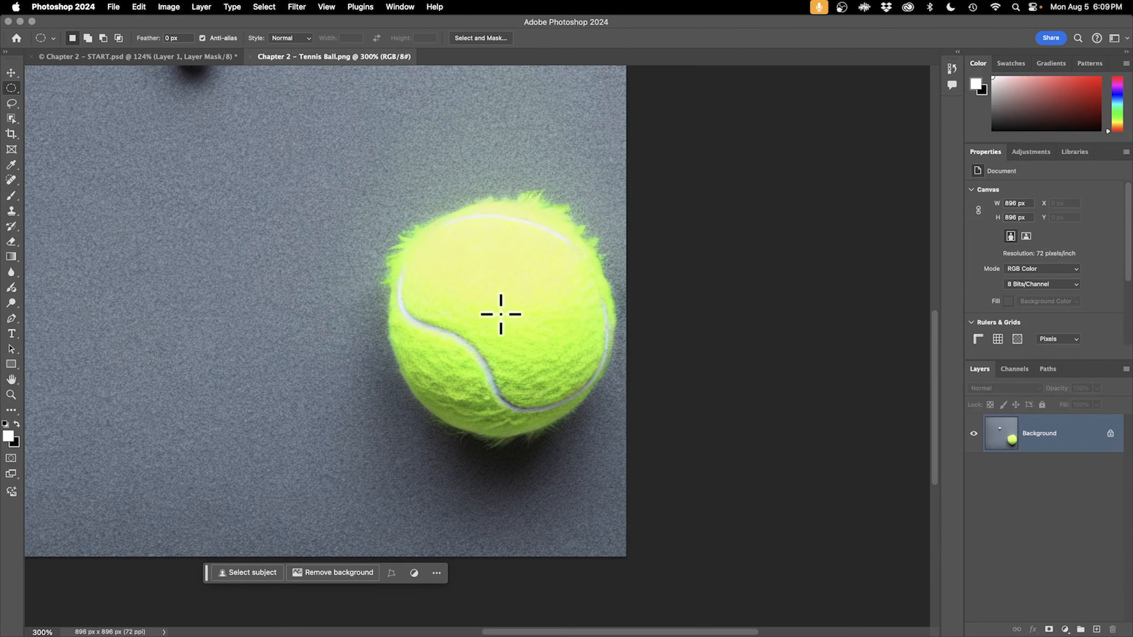
Step: Select the tennis ball with a circle about 253 px wide started from its centre, and mask the layer with that selection
drag(502, 314, 522, 342)
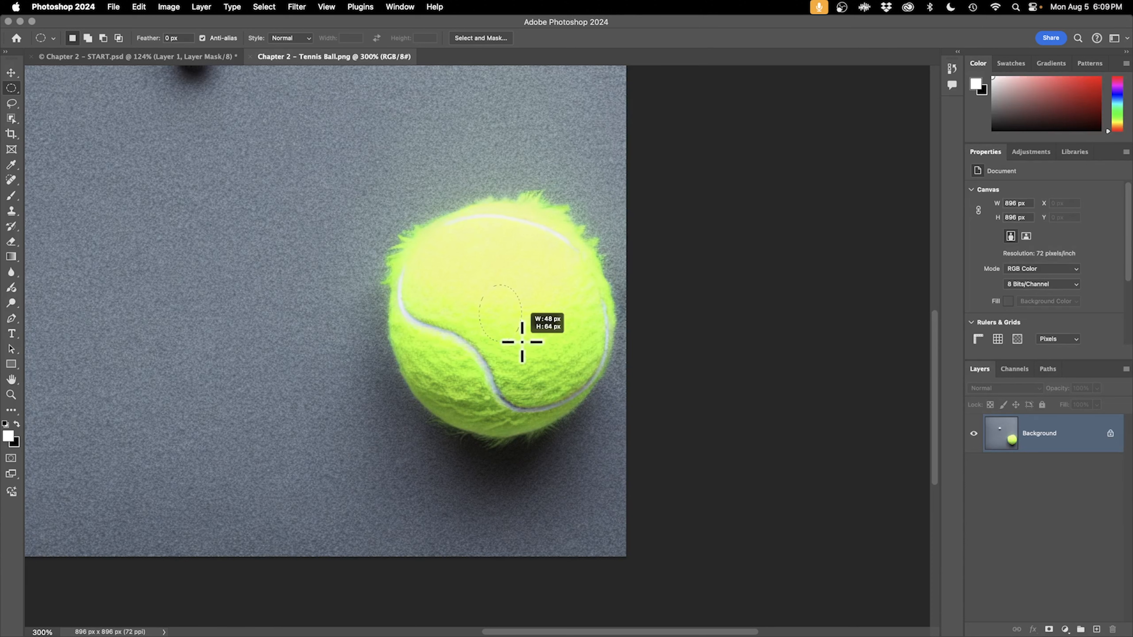
drag(522, 342, 555, 360)
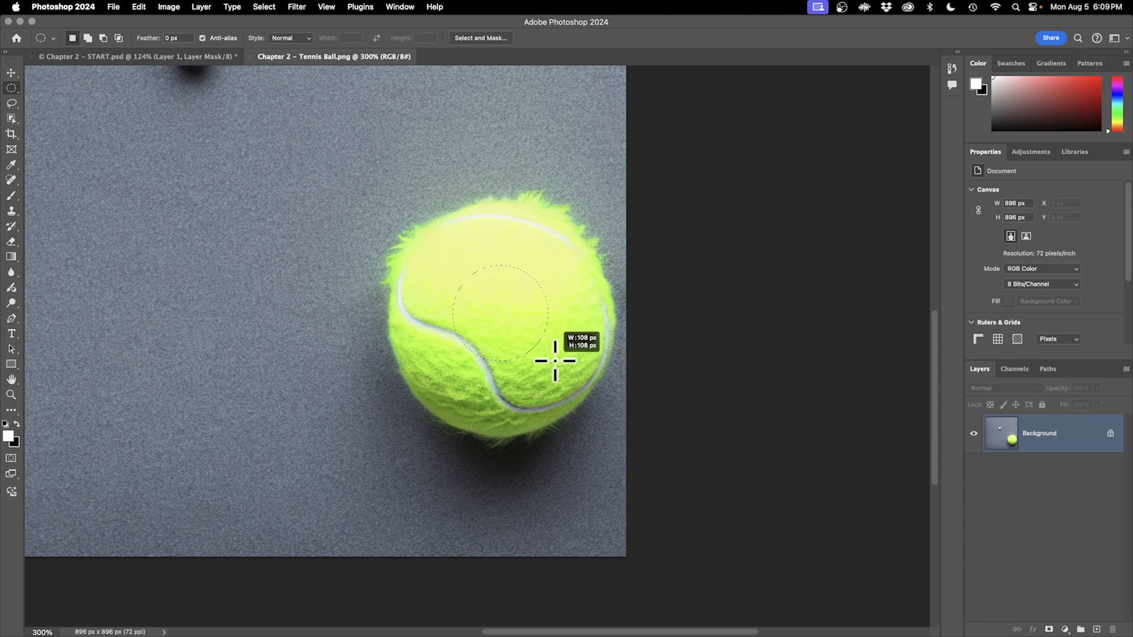
drag(555, 360, 587, 404)
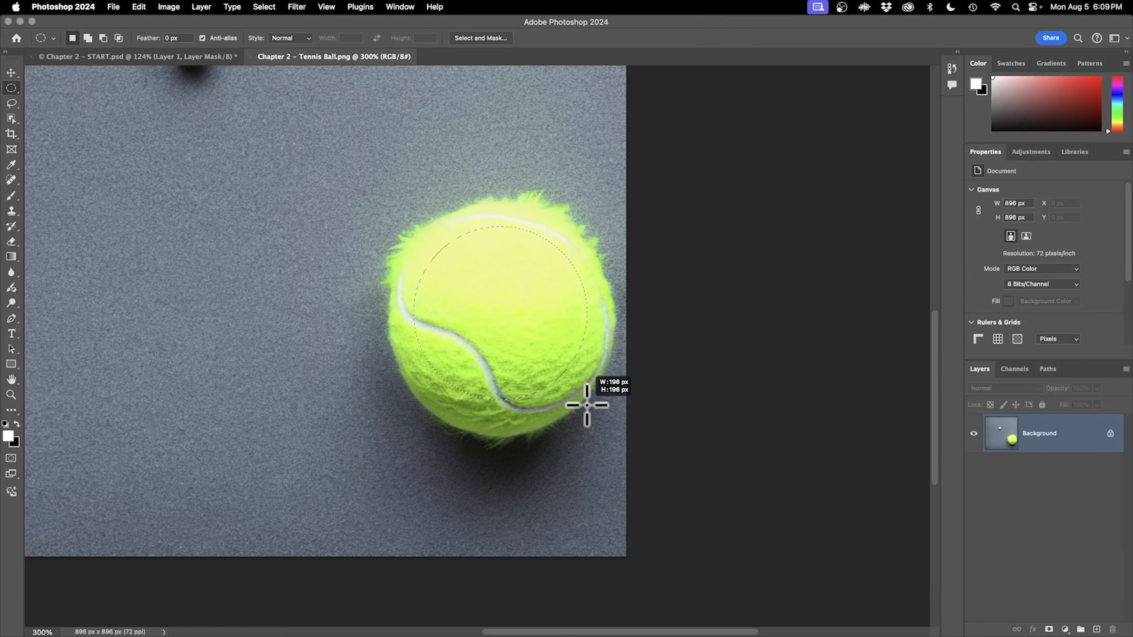
drag(587, 405, 612, 454)
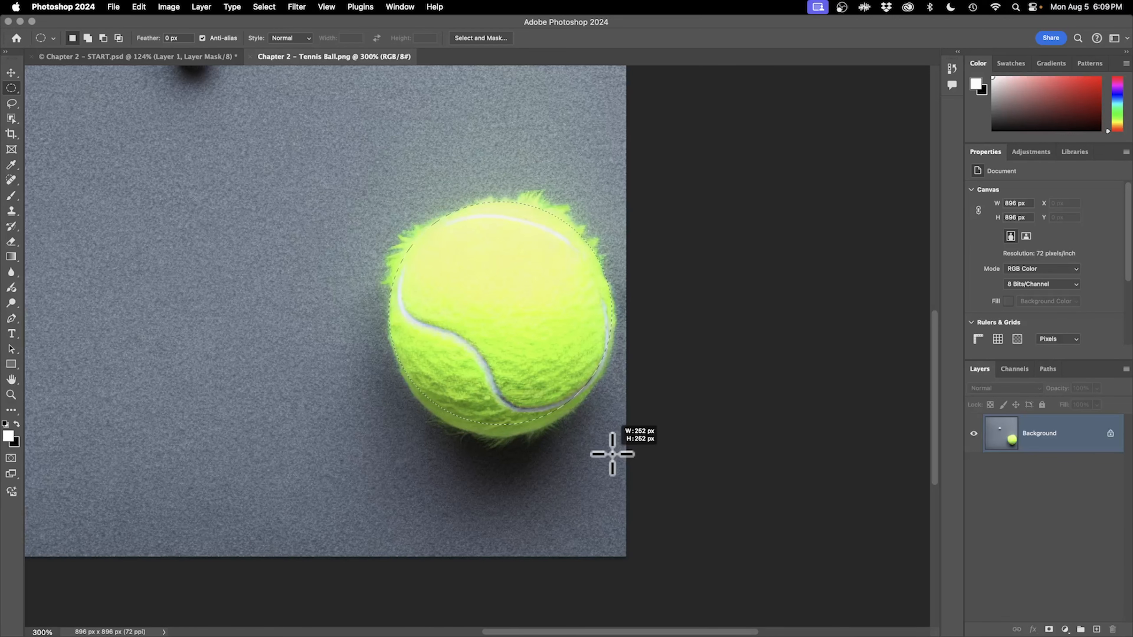
drag(612, 453, 613, 463)
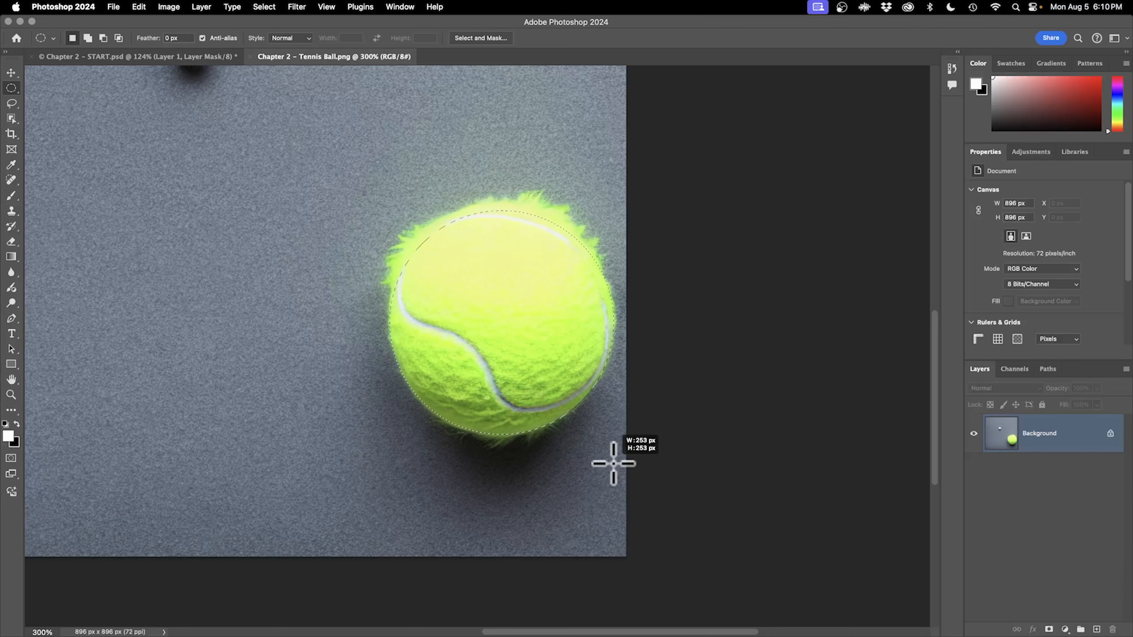
drag(614, 463, 613, 463)
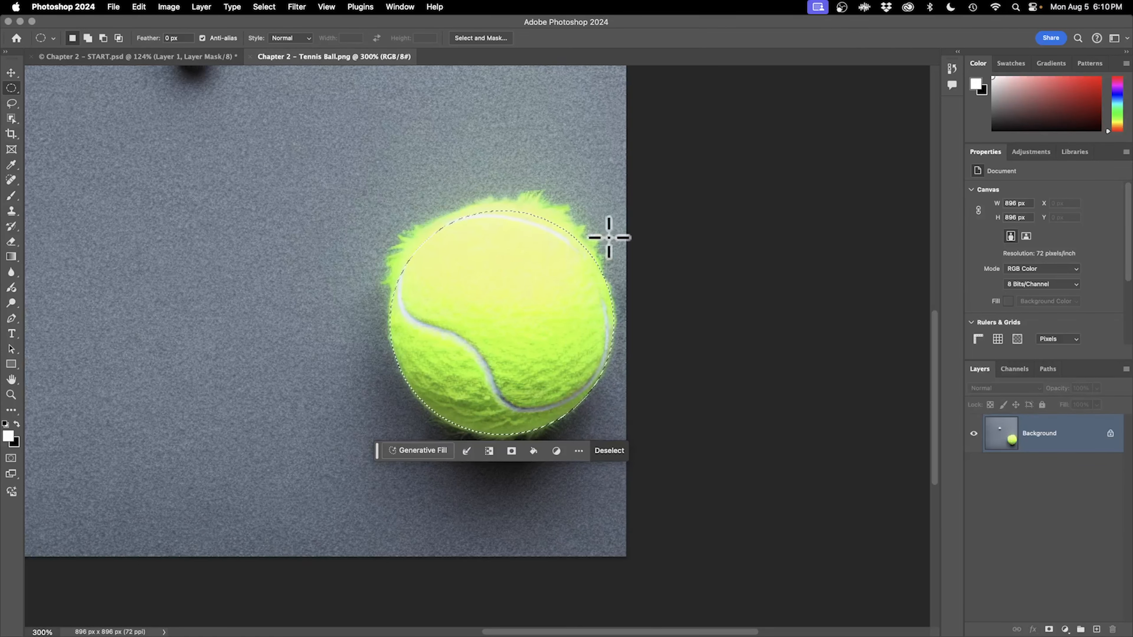
click(511, 452)
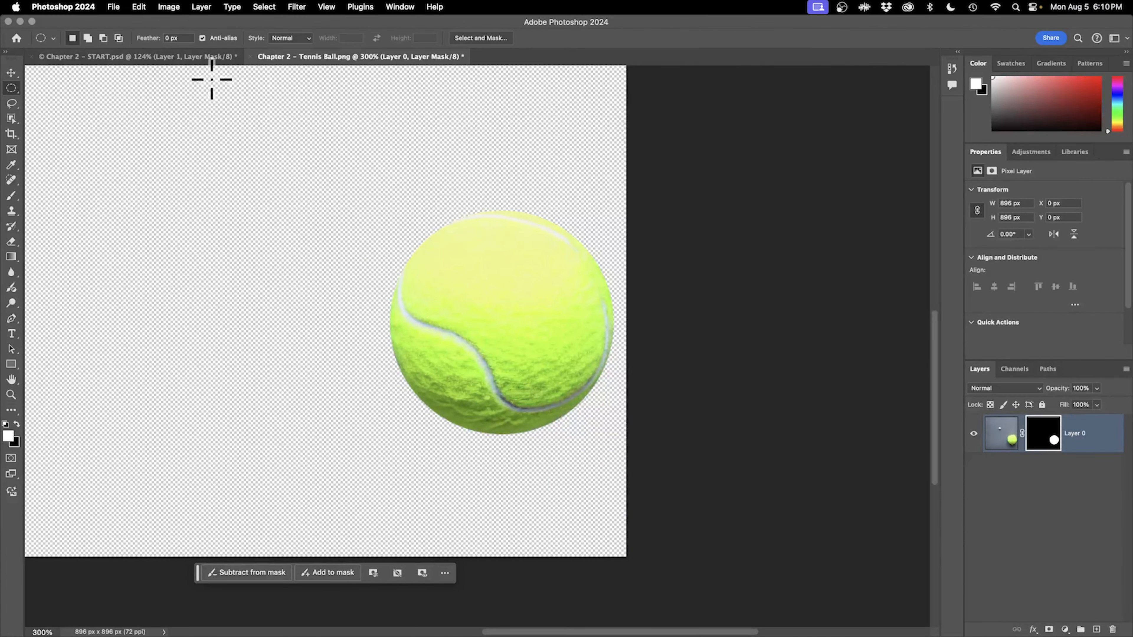
Step: Arrange Chapter 2 - Tennis Ball.png and Chapter 2 - START.psd side by side in a 2-up Vertical layout
click(181, 56)
click(342, 59)
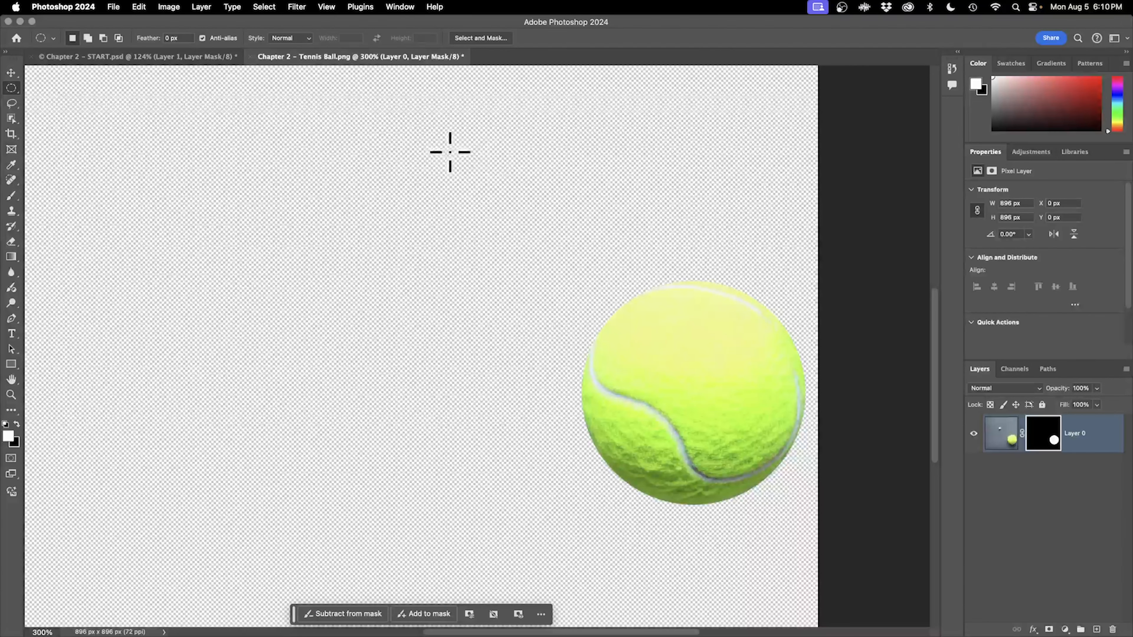
click(400, 7)
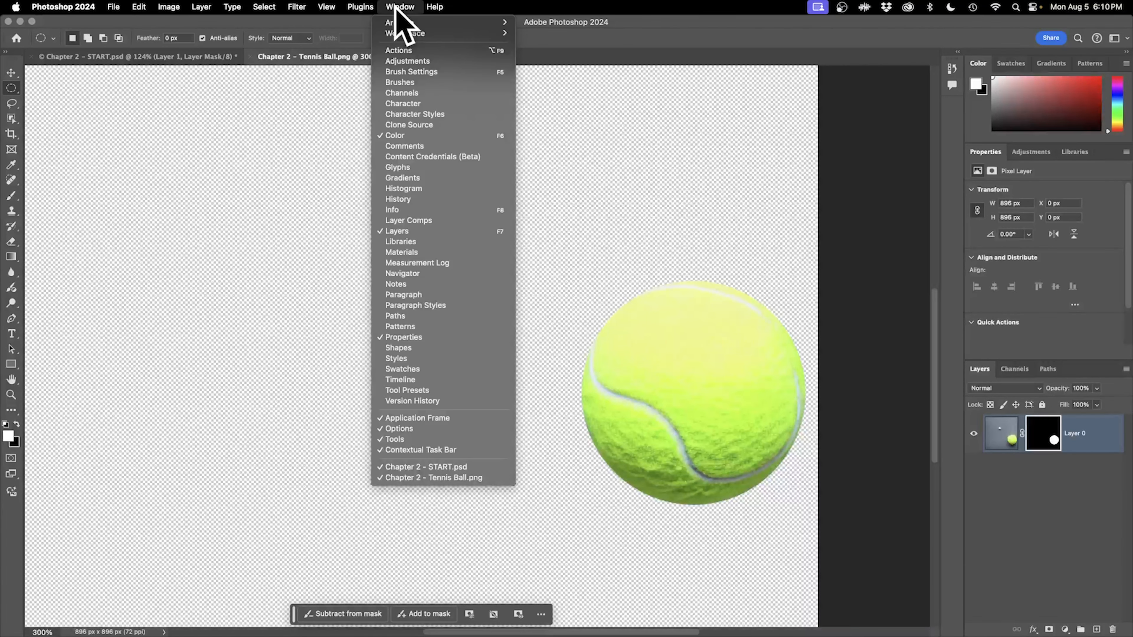
mouse_move(397, 22)
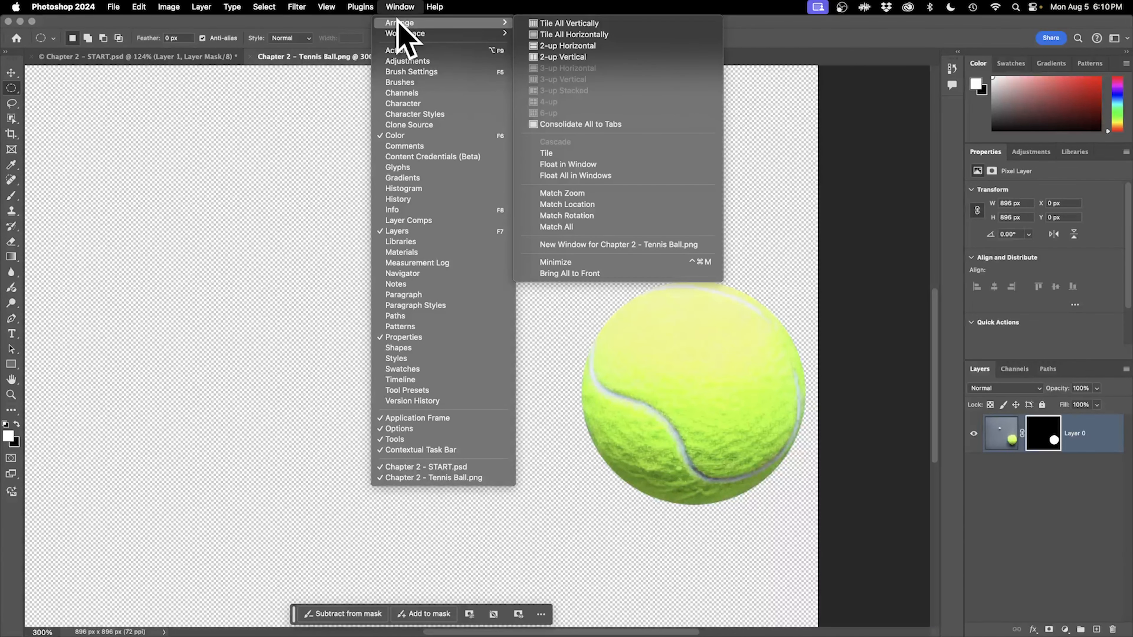
click(630, 58)
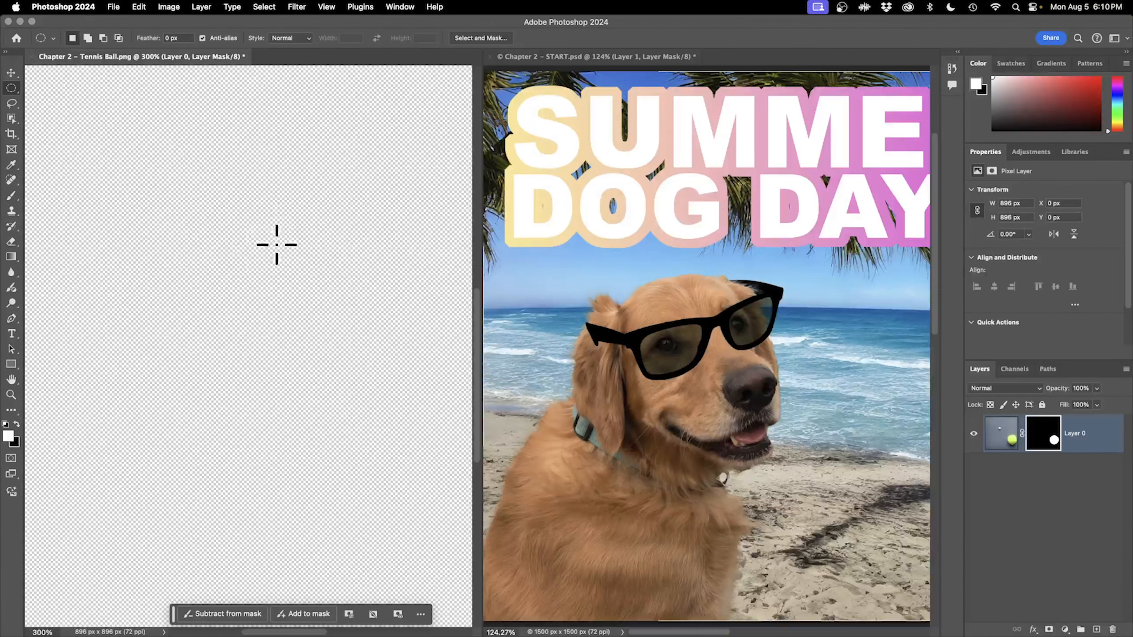
drag(248, 633, 330, 634)
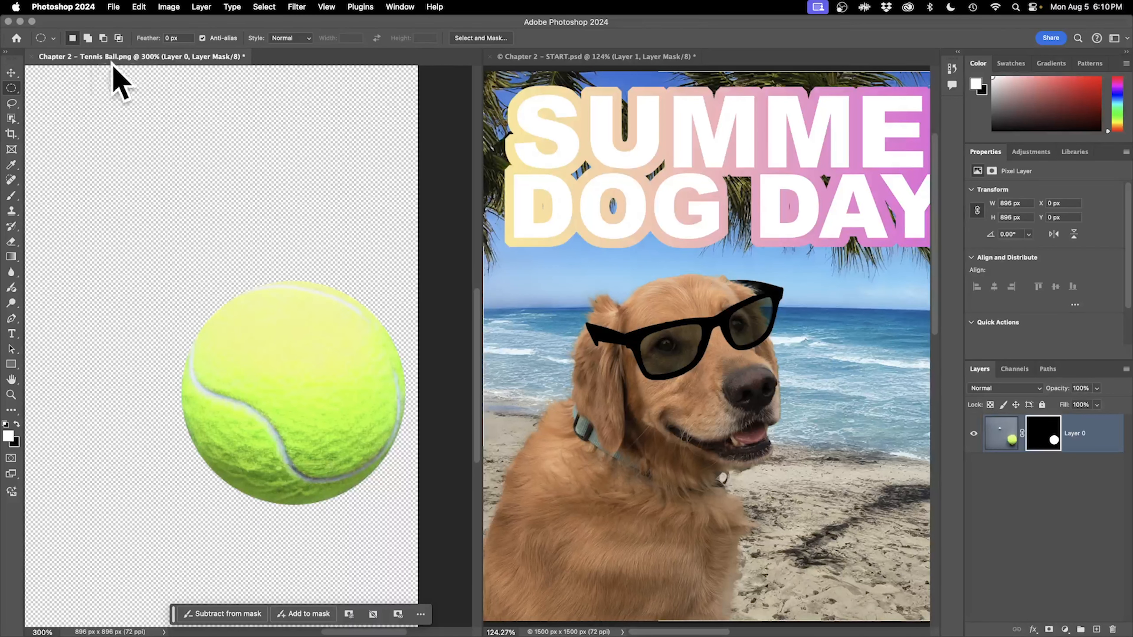
Step: Copy the masked tennis ball layer into Chapter 2 - START.psd, and close Chapter 2 - Tennis Ball.png
click(665, 65)
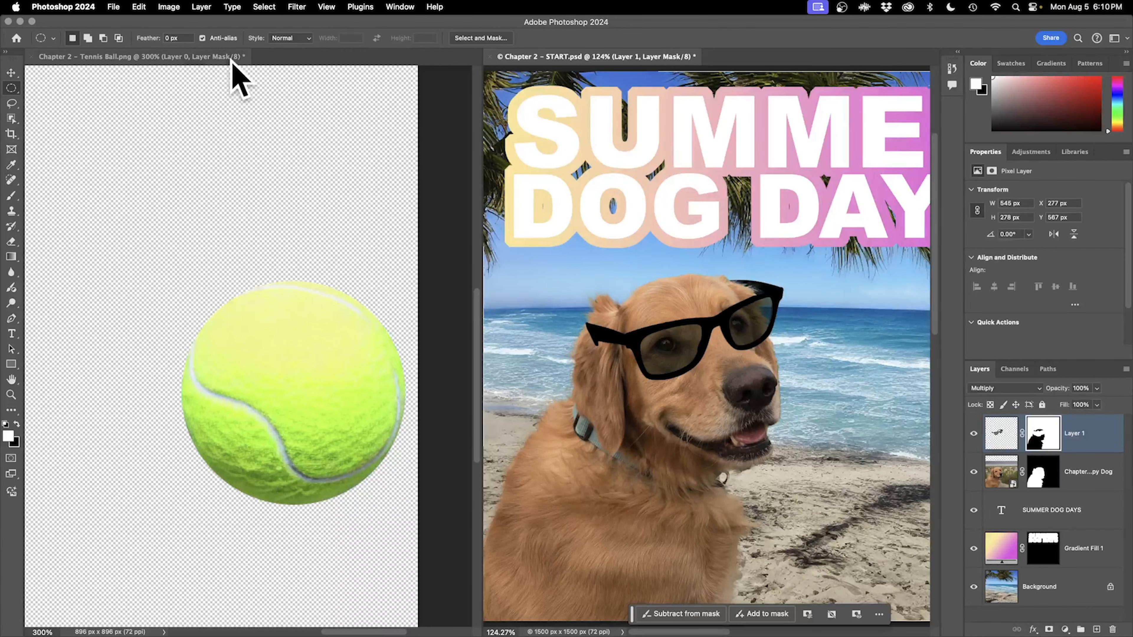
click(185, 57)
click(575, 60)
click(185, 57)
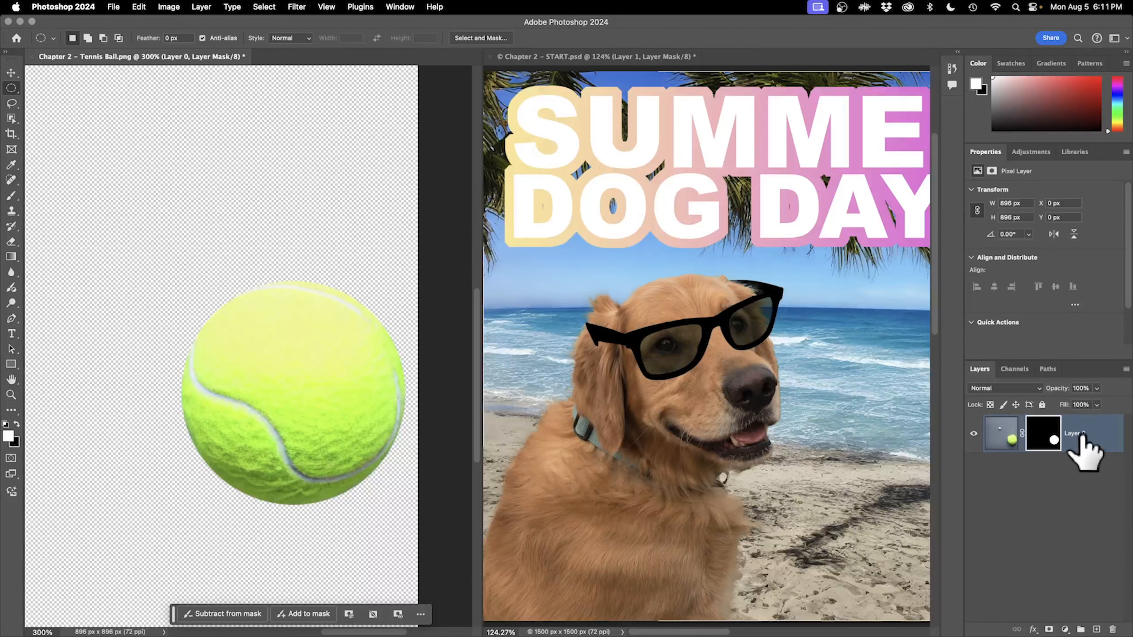
drag(1082, 439, 732, 339)
drag(760, 360, 786, 370)
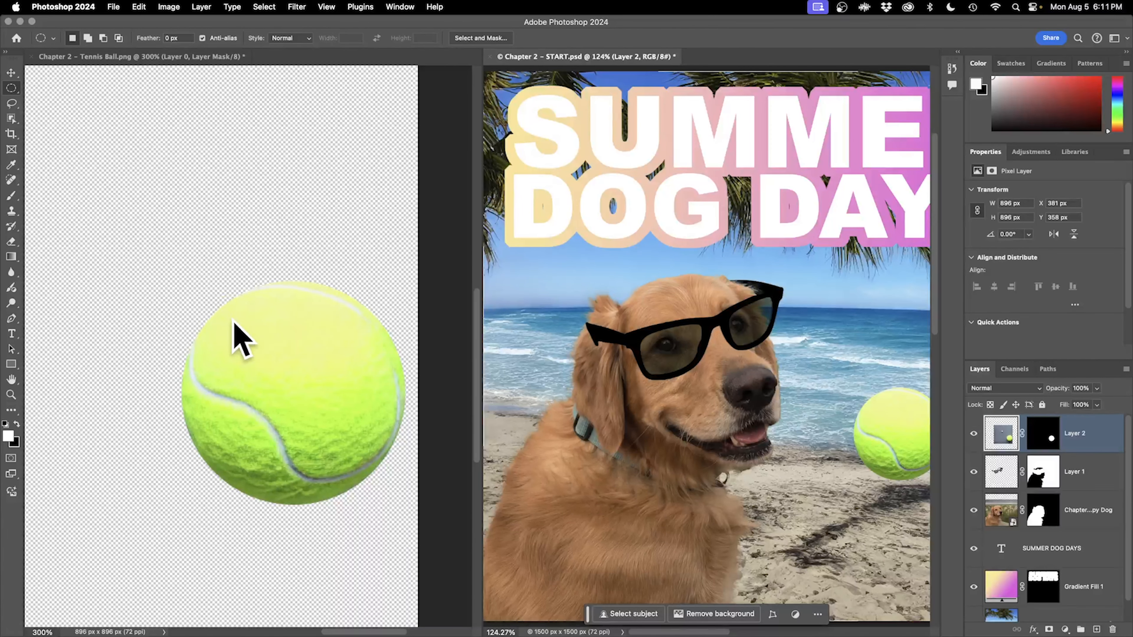
click(32, 56)
click(548, 266)
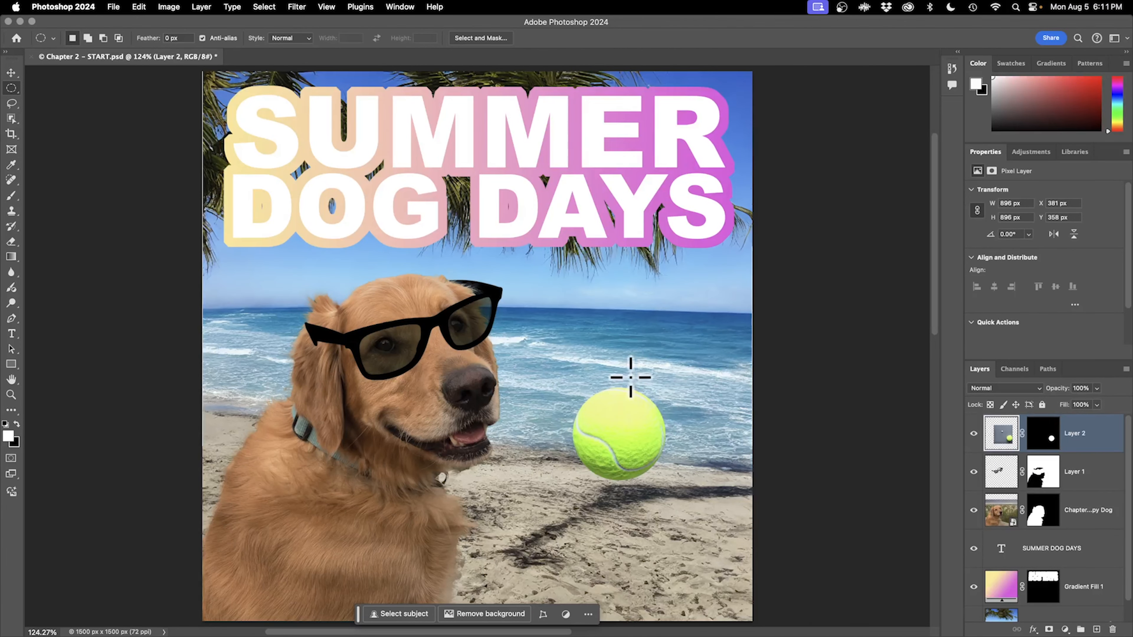
Step: Move the tennis ball right beside the dog's mouth, and deselect its layer
key(v)
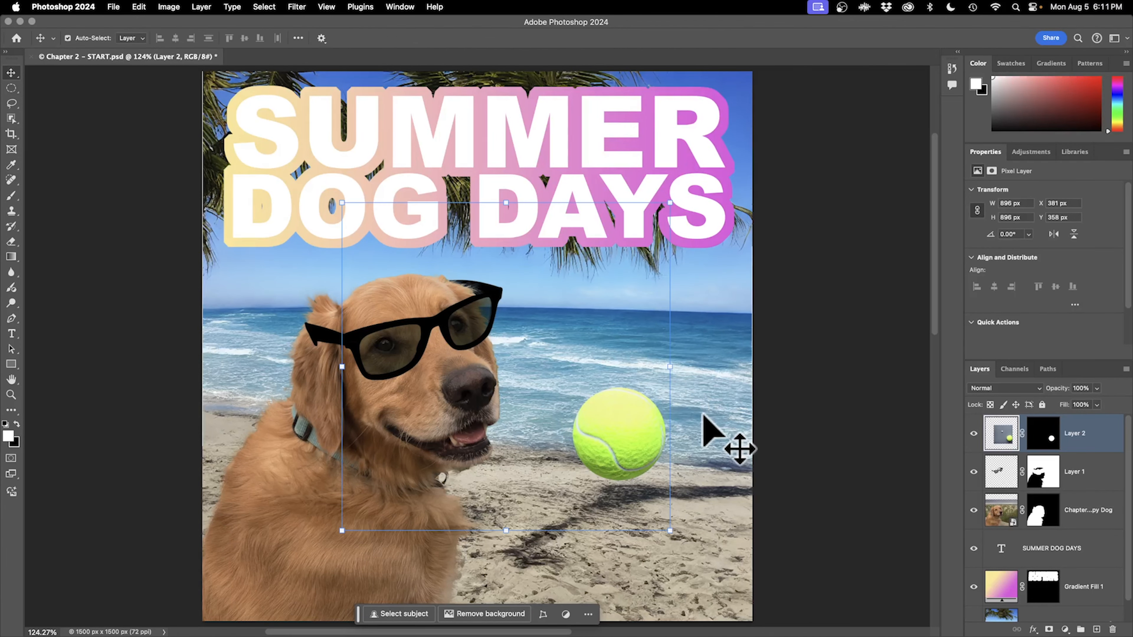
drag(602, 449, 533, 462)
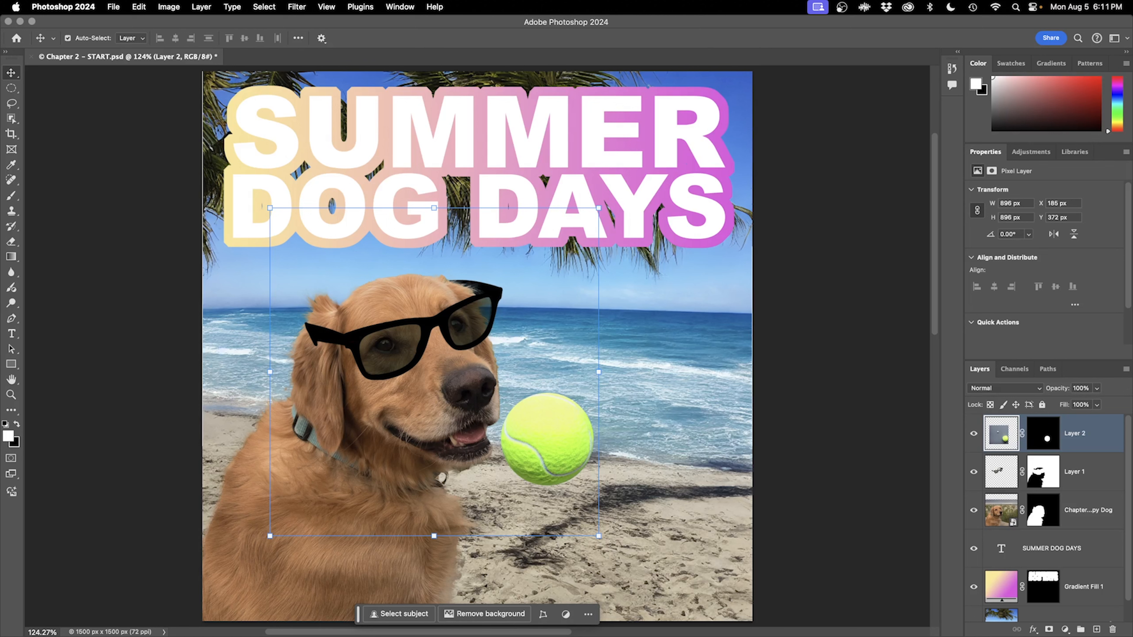
click(114, 486)
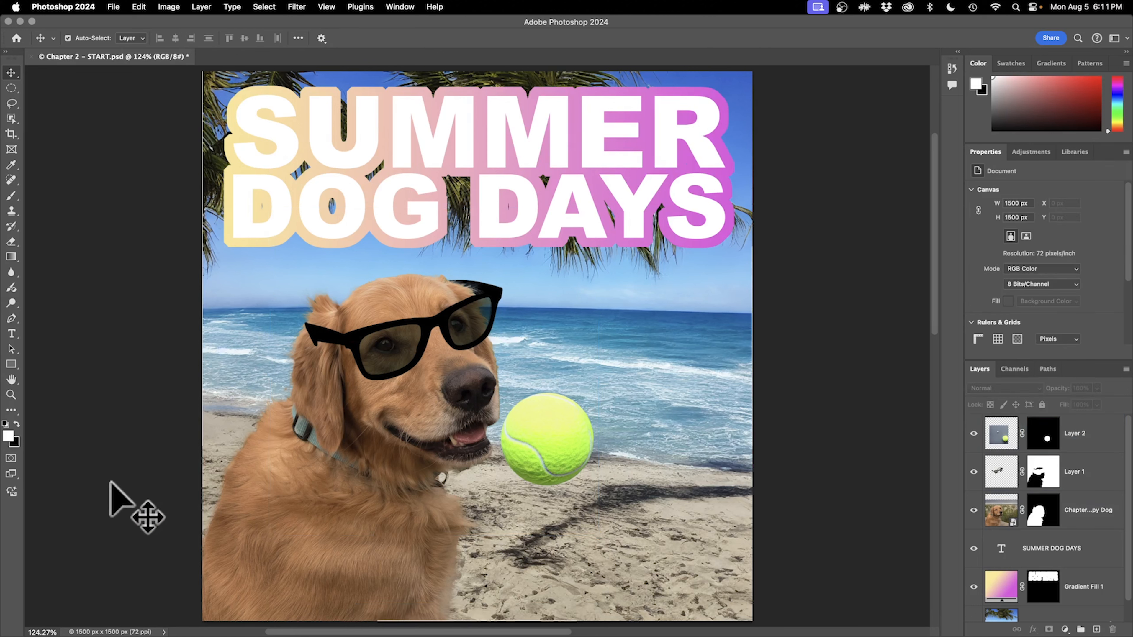
Step: Switch to Finder, open the Chapter 2 - Selections folder in Photoshop Workbook 2024 Files on the Desktop, and preview Chapter 2 - Dumb Face.jpg
mouse_move(223, 636)
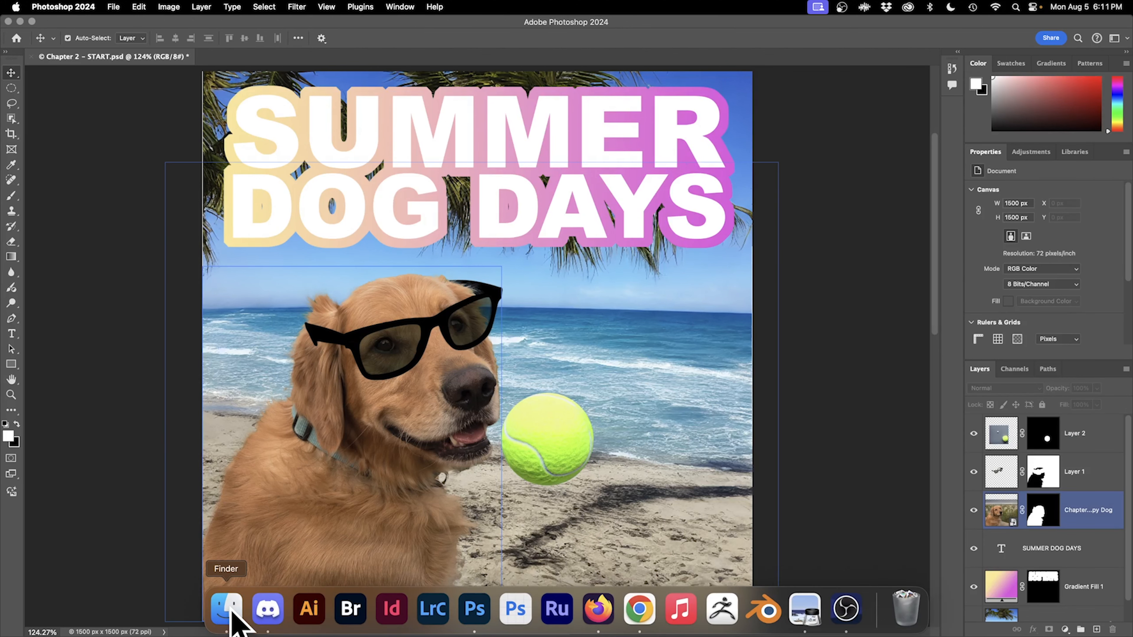
click(231, 616)
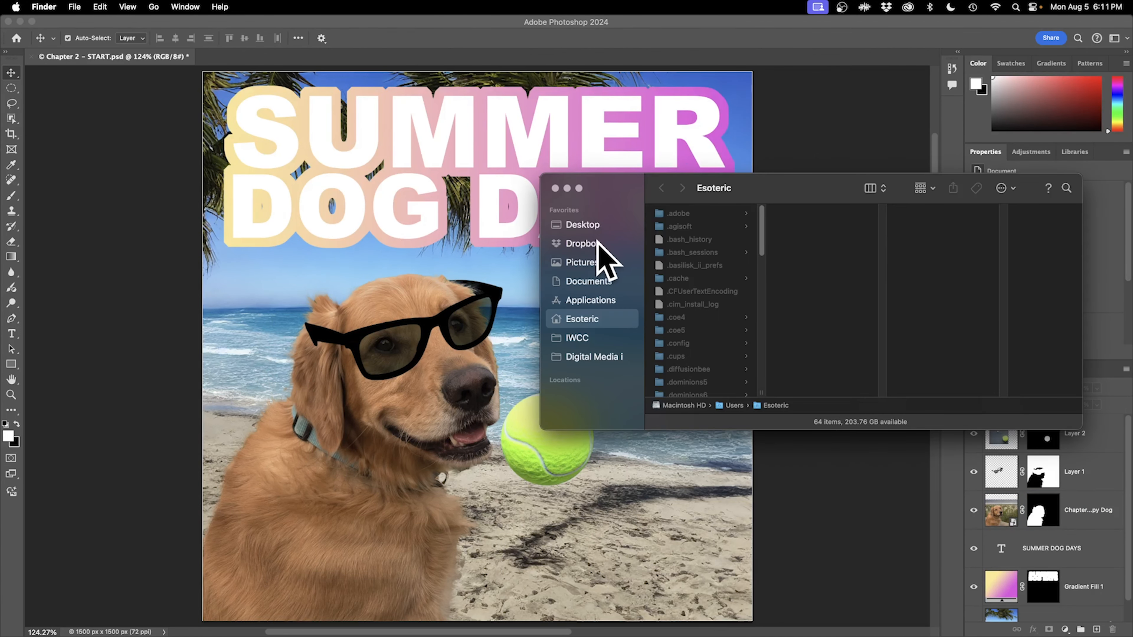
click(593, 227)
click(677, 241)
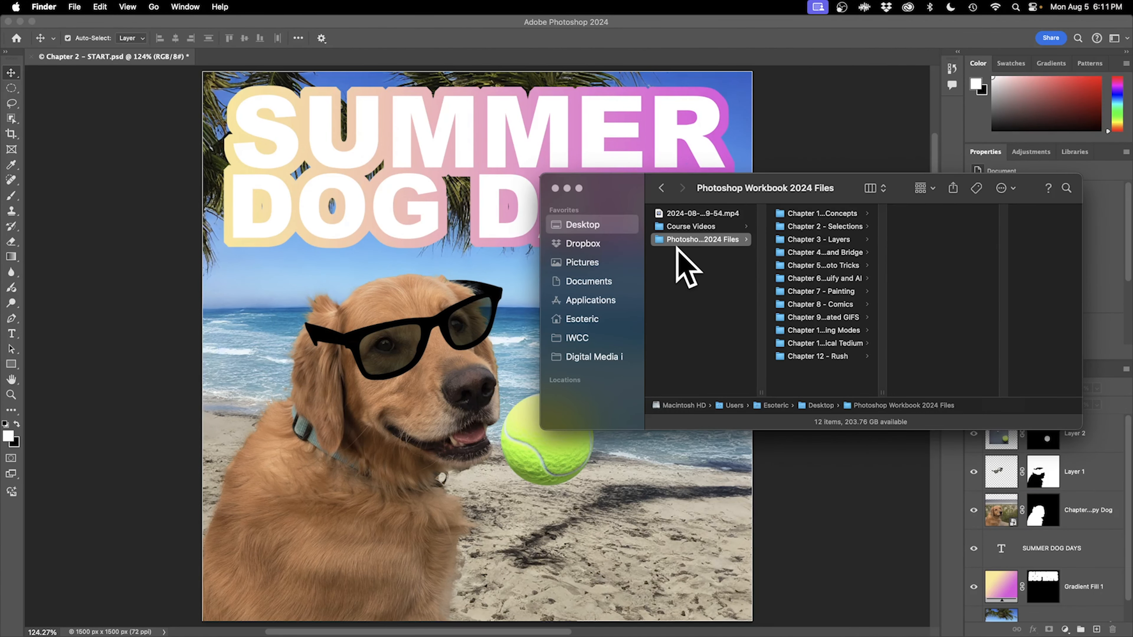
click(850, 226)
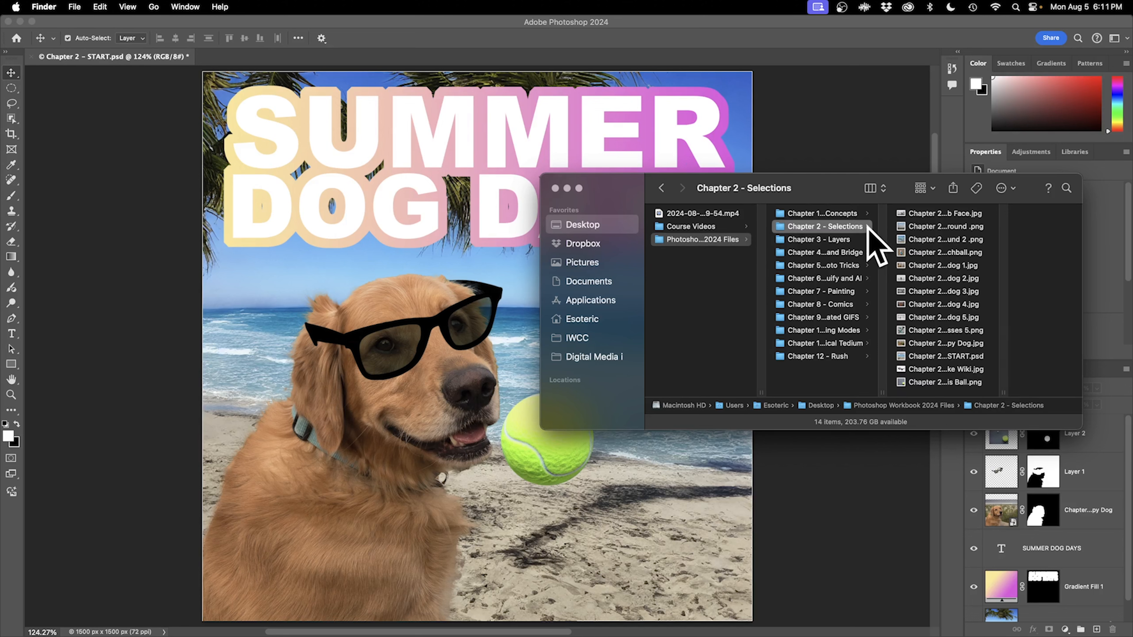
drag(1003, 392, 1032, 392)
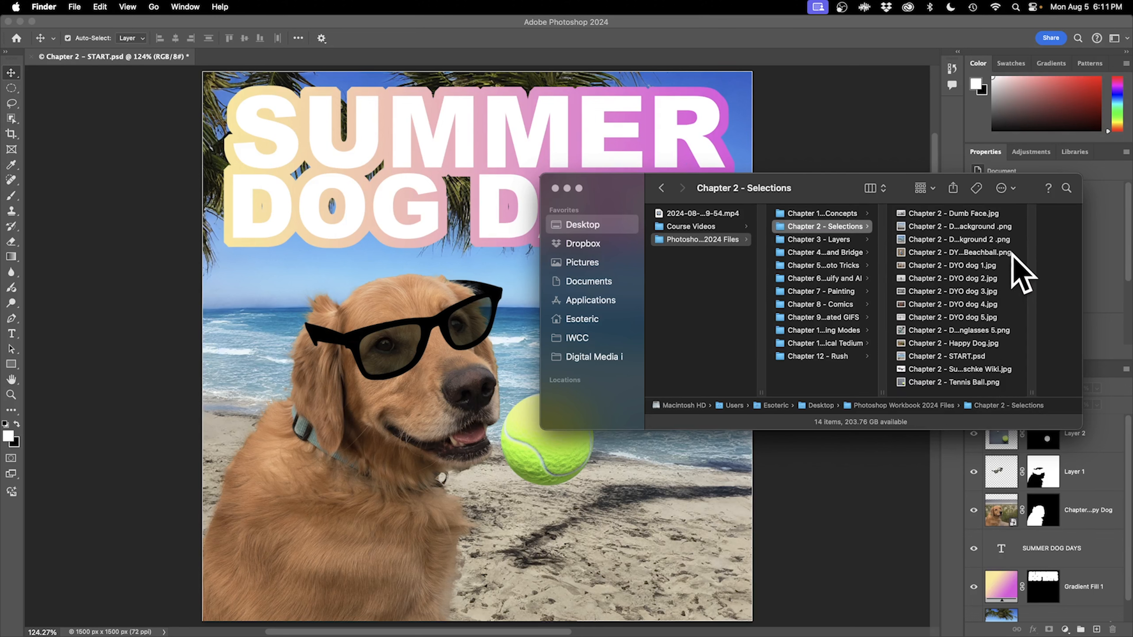
click(966, 214)
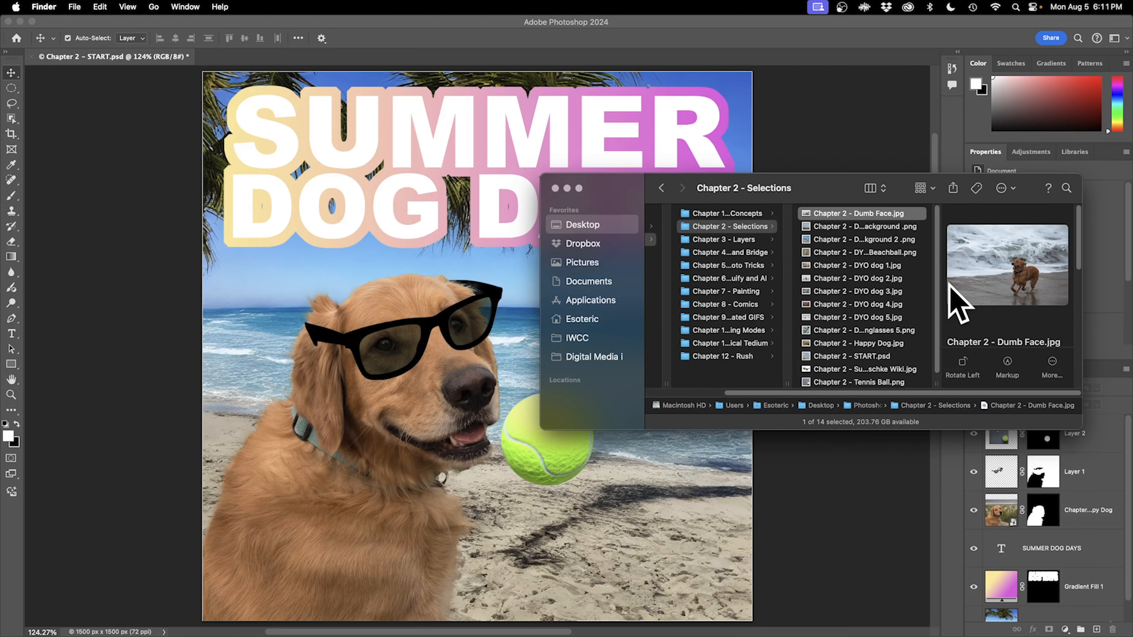
Step: Preview Chapter 2 - Dumb Face.jpg at a larger size, and place it into Chapter 2 - START.psd
key(space)
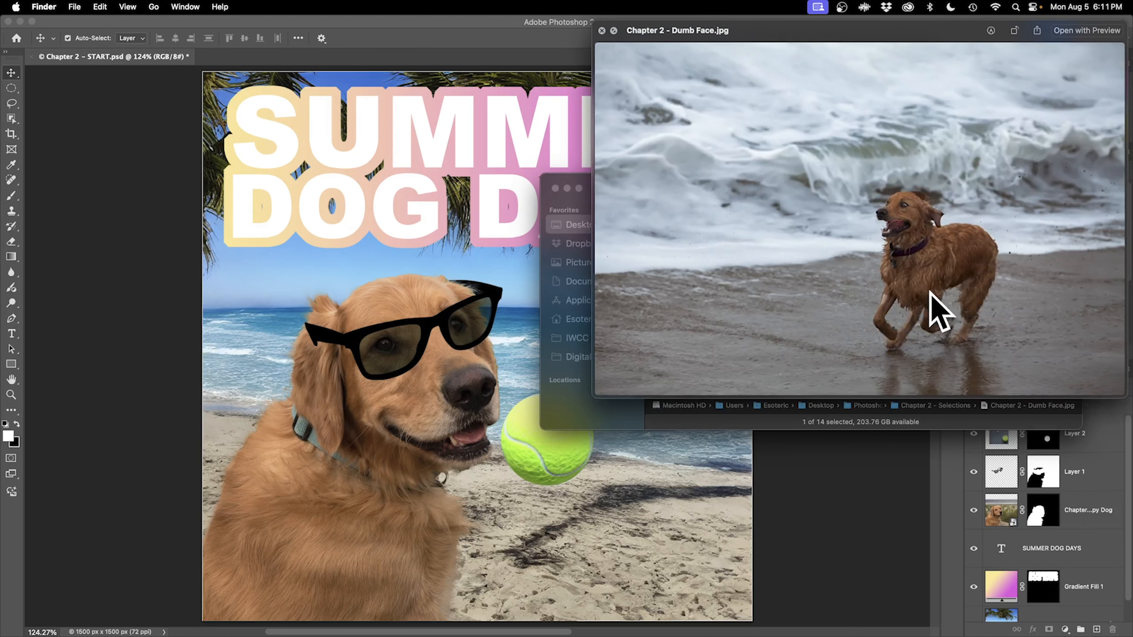
key(space)
drag(863, 214, 607, 329)
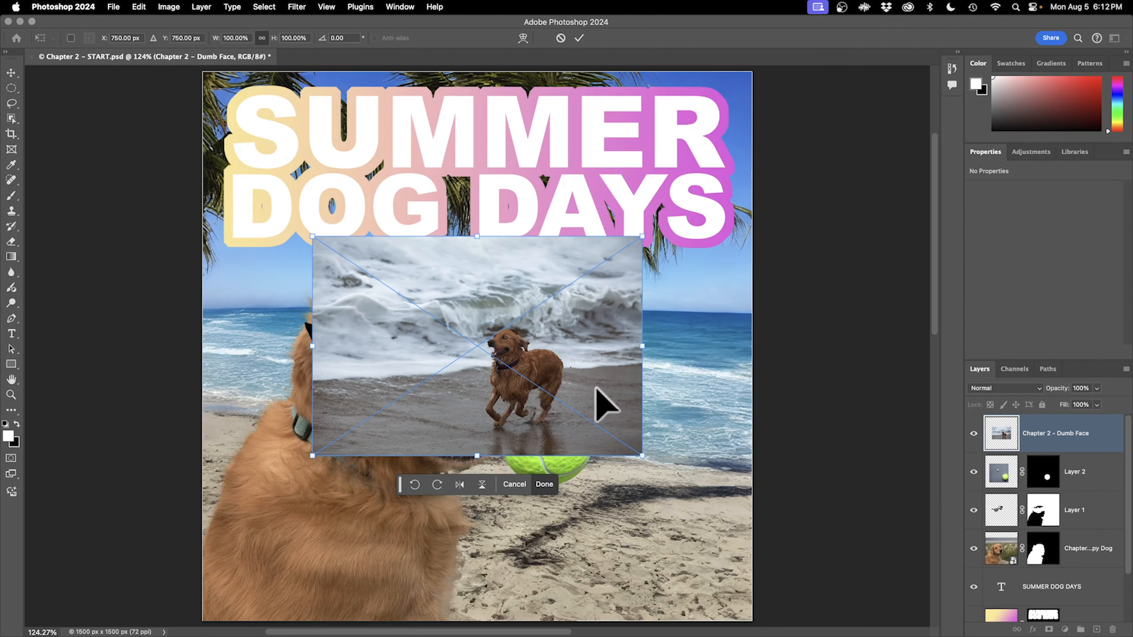
drag(523, 383, 576, 400)
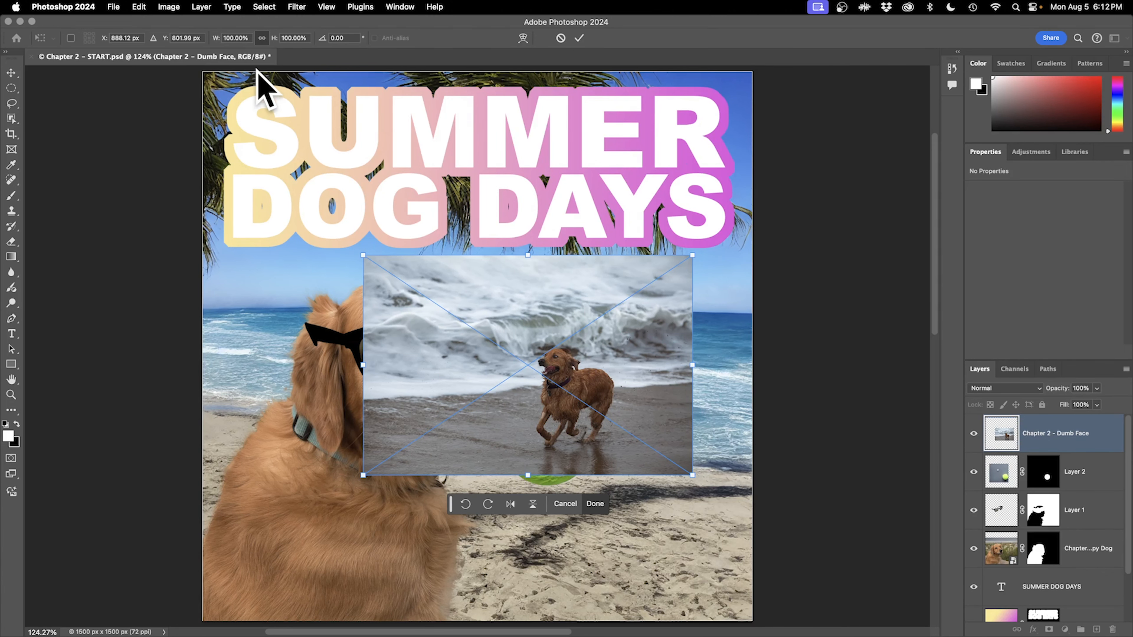
Step: Scale the placed Dumb Face image to 240% and set its X position to 989 px
click(240, 38)
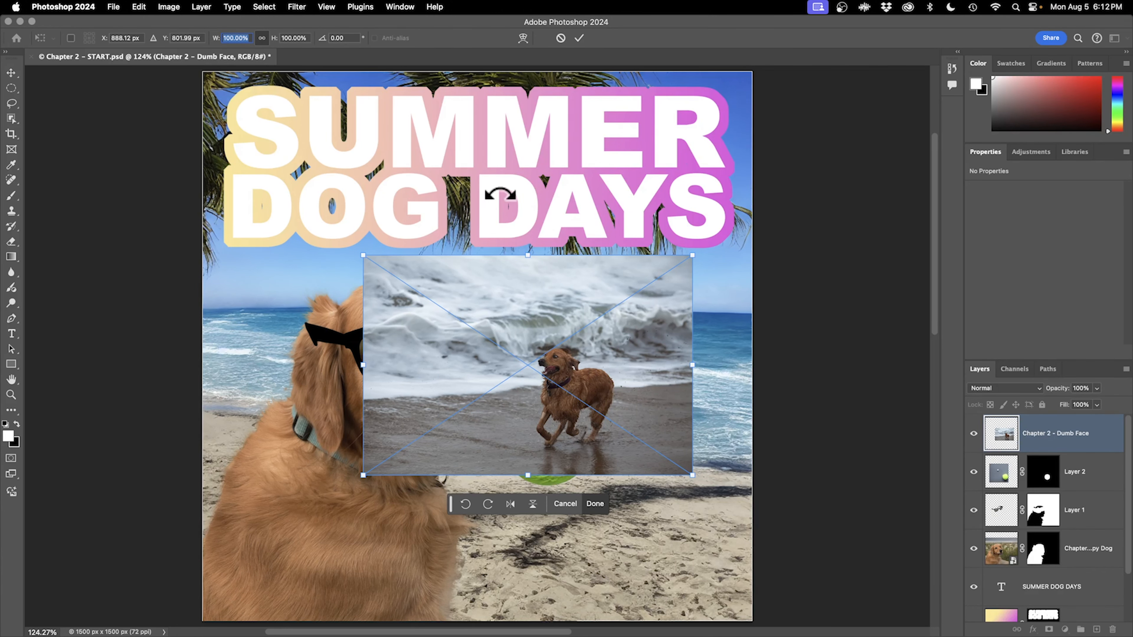
text(240)
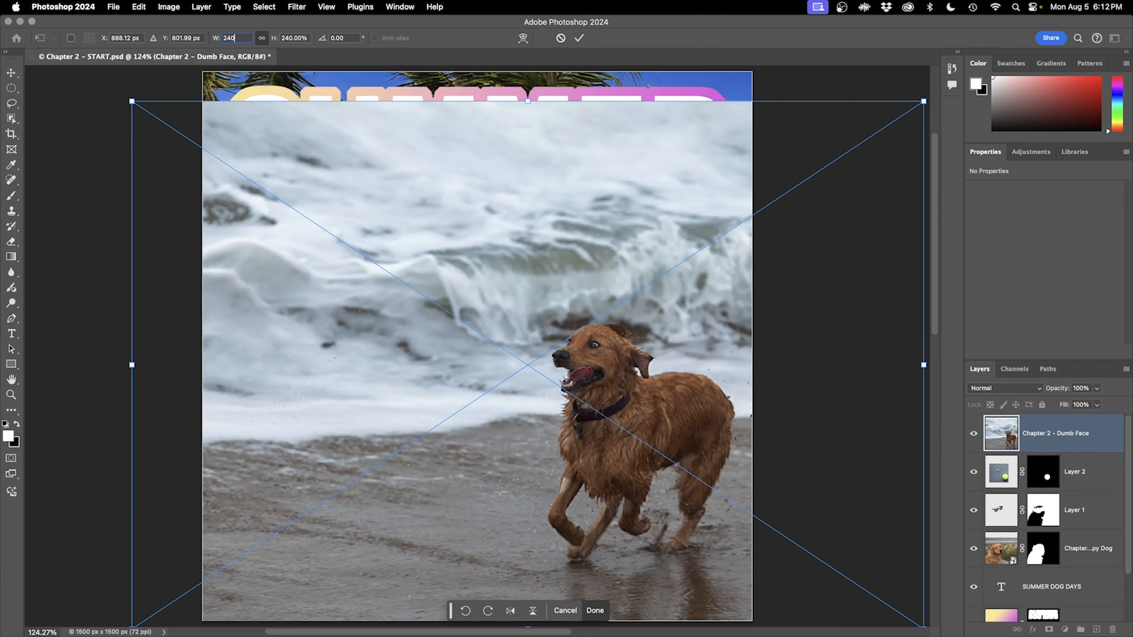
click(122, 38)
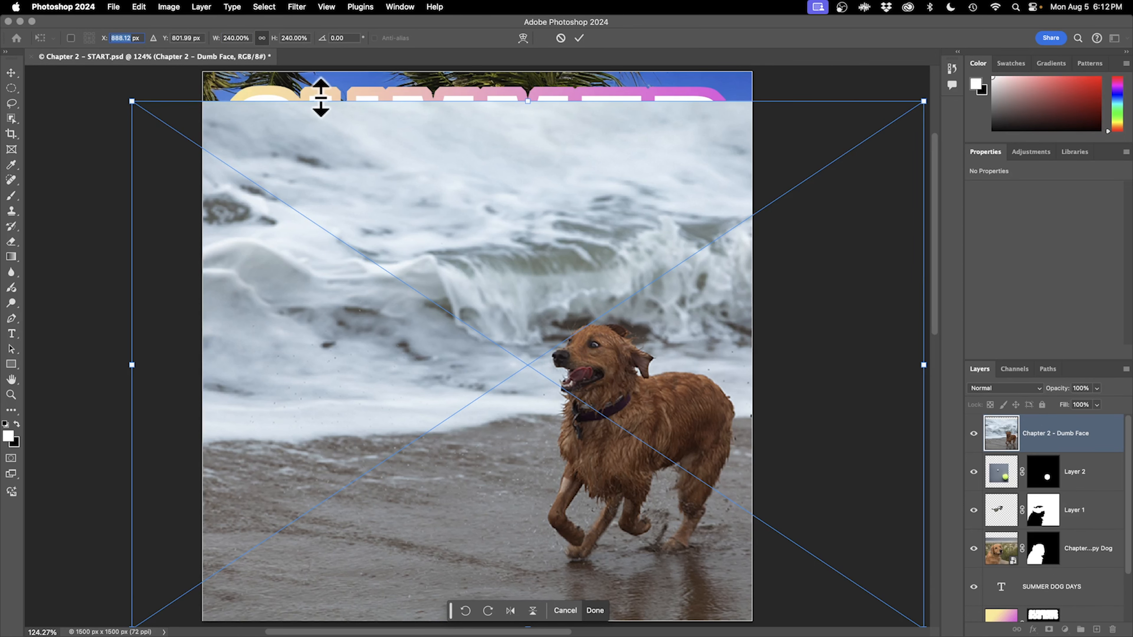
text(989)
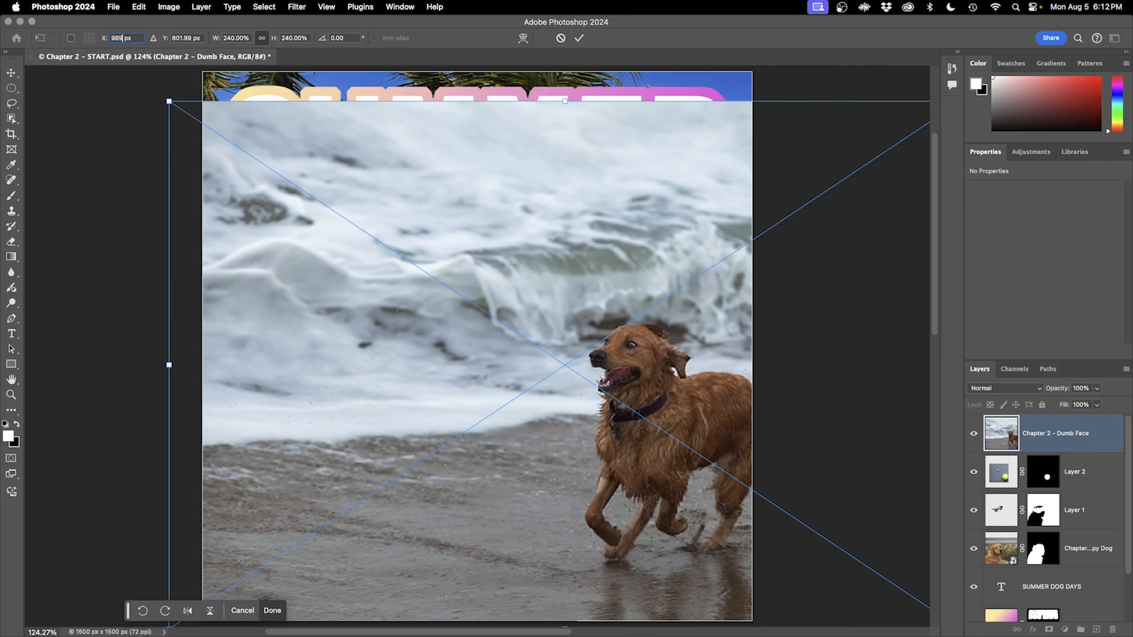
key(Tab)
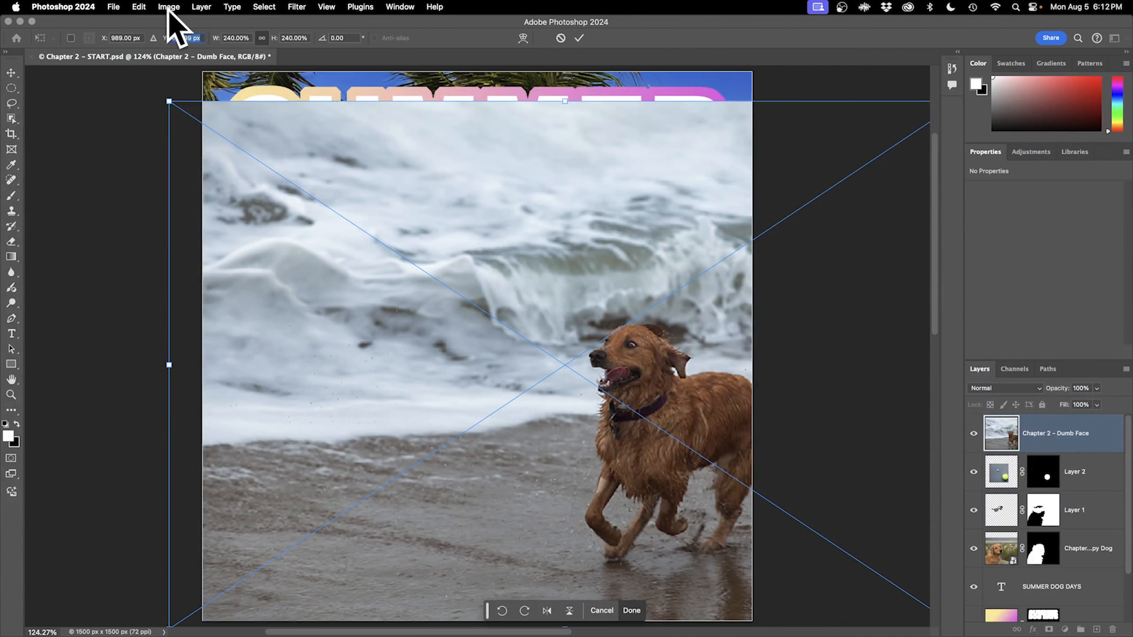
key(Tab)
key(Tab)
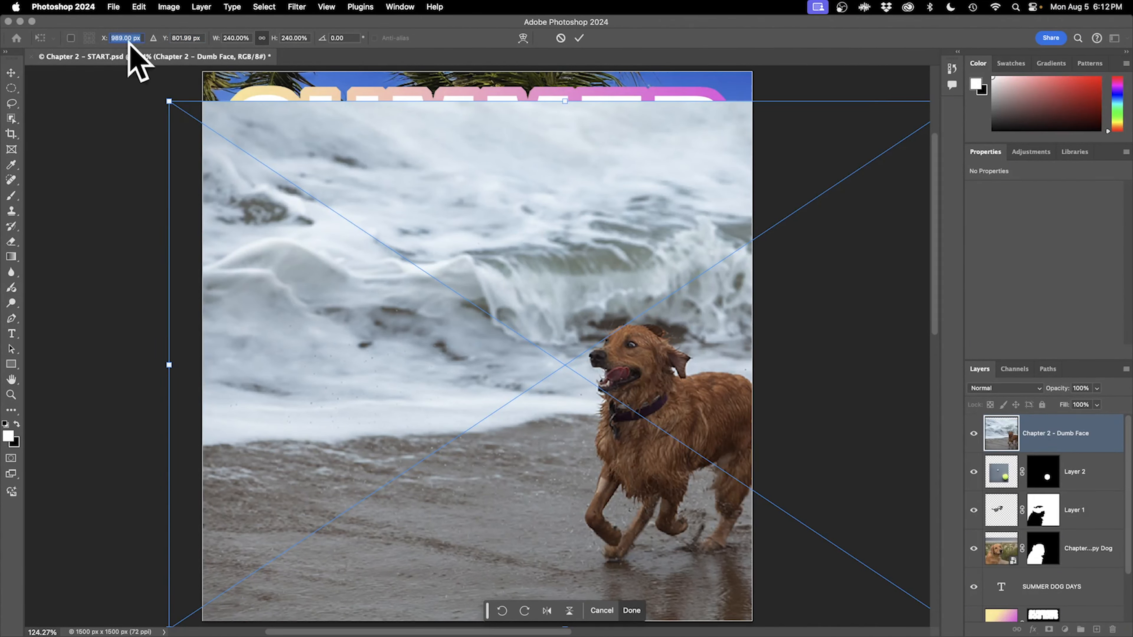
Step: Set the placed image's Y position to 970 px and its X position to 985 px, and commit the placement
click(183, 38)
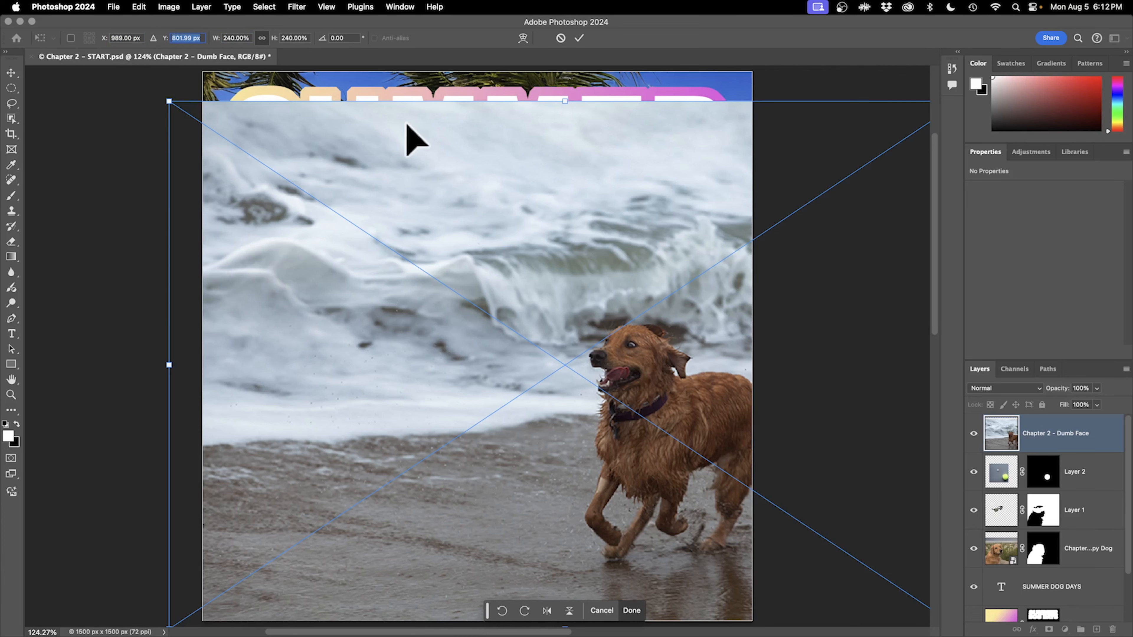
text(970)
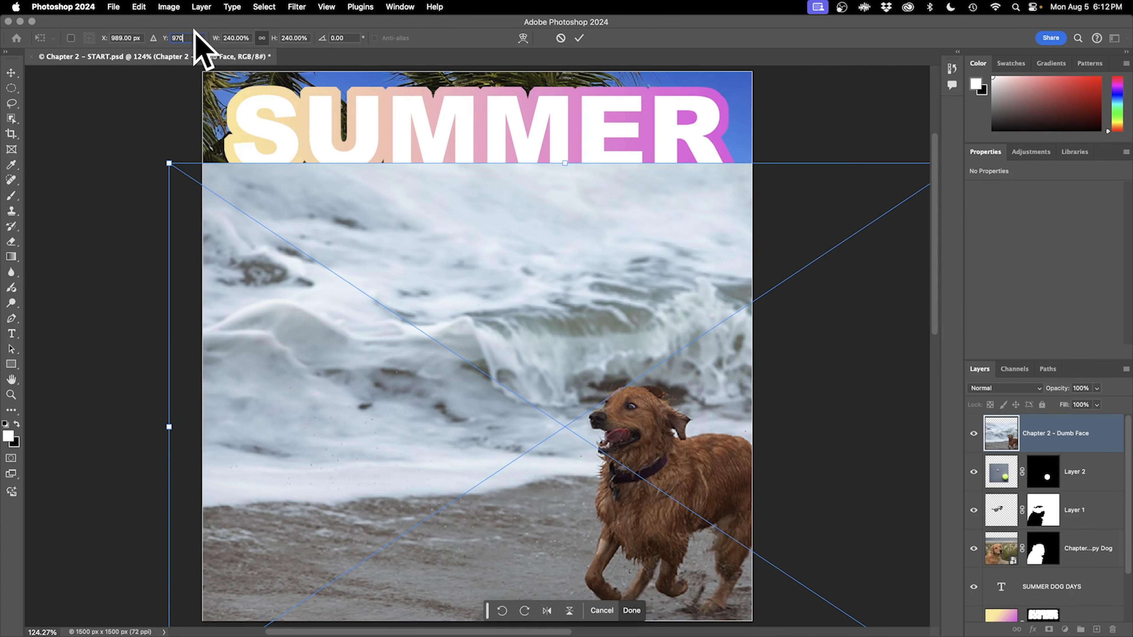
click(126, 38)
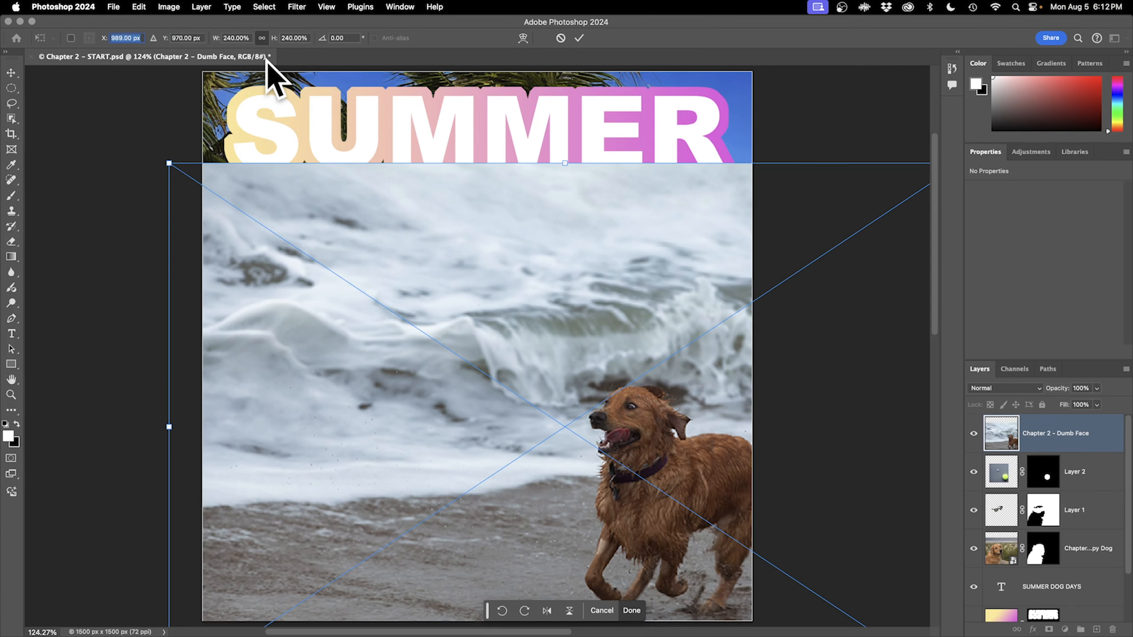
text(85)
key(BackSpace)
key(BackSpace)
text(985)
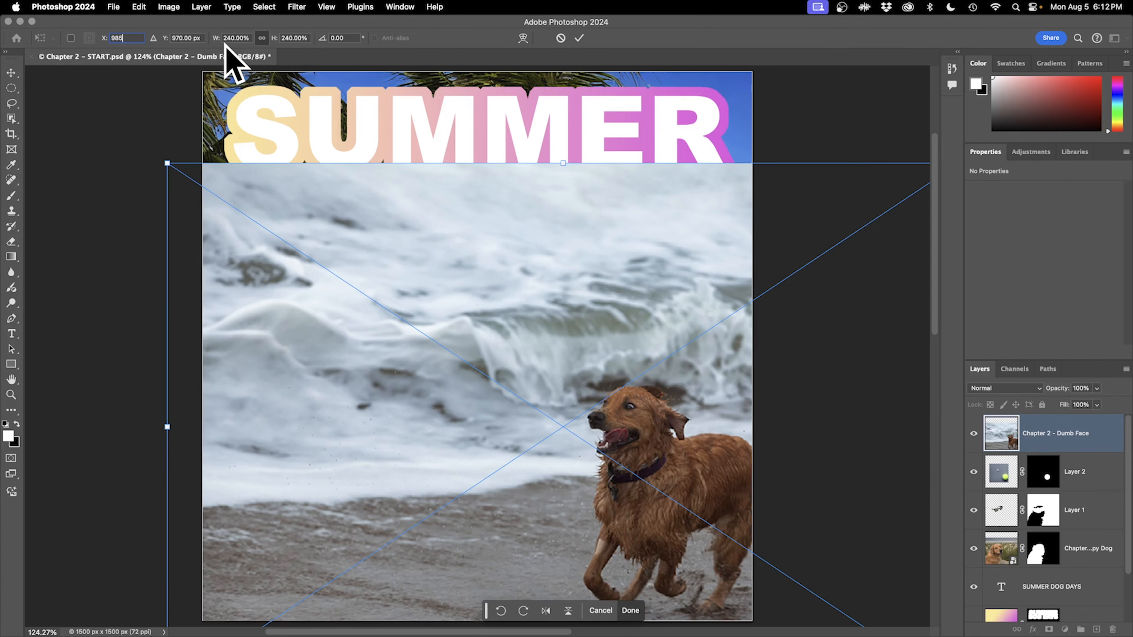
click(579, 37)
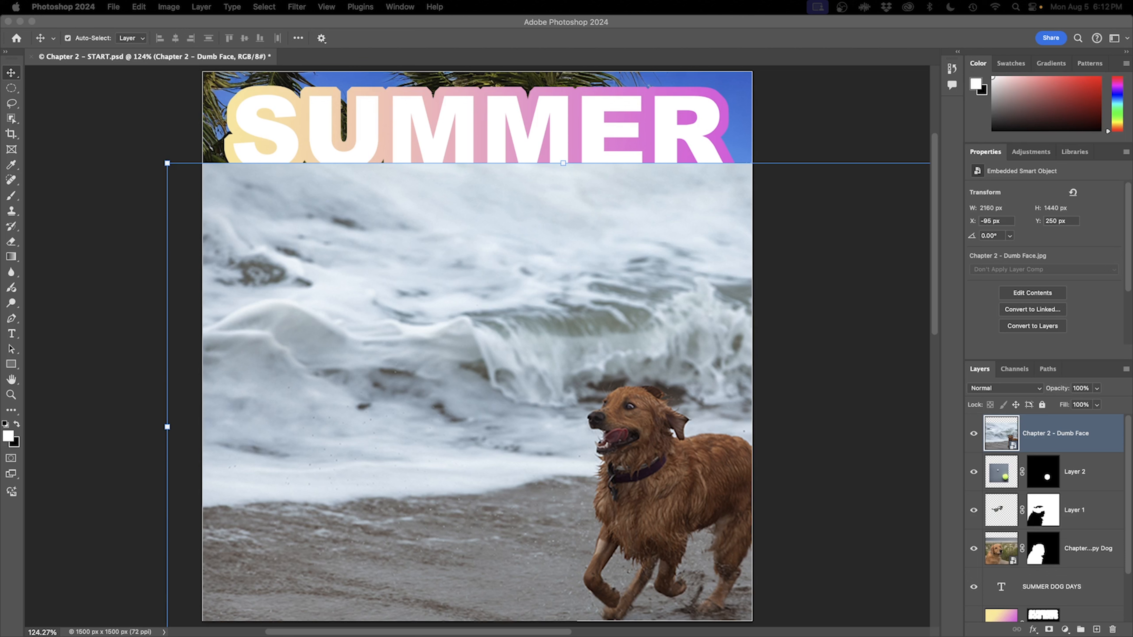
Step: Select the running dog using the Quick Selection Tool's Select Subject command
click(12, 119)
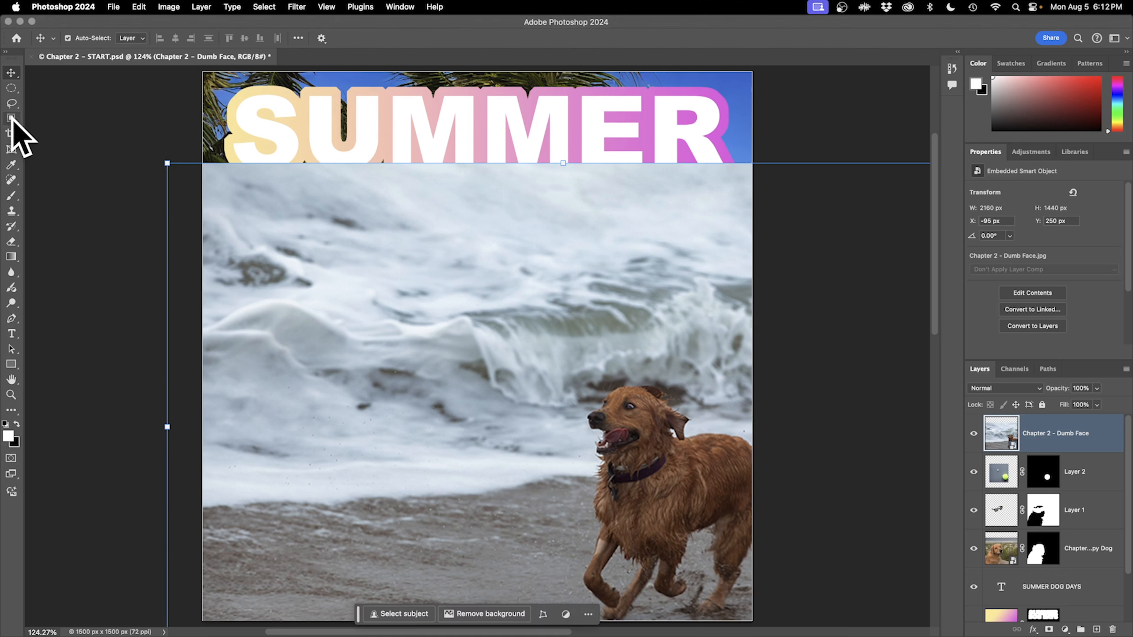
click(16, 119)
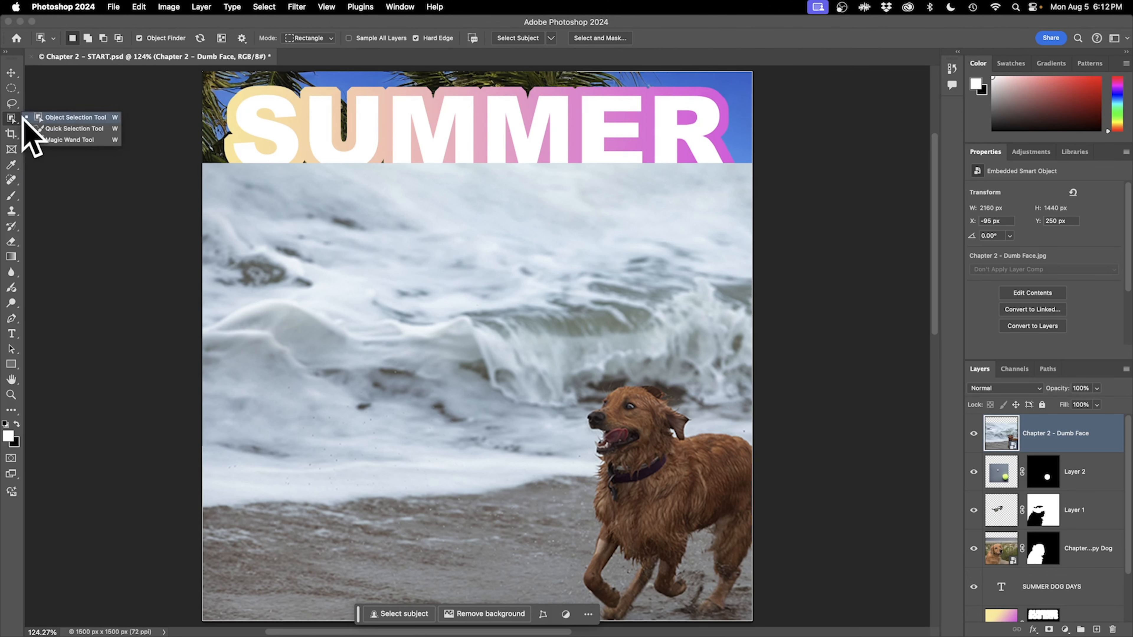
click(75, 127)
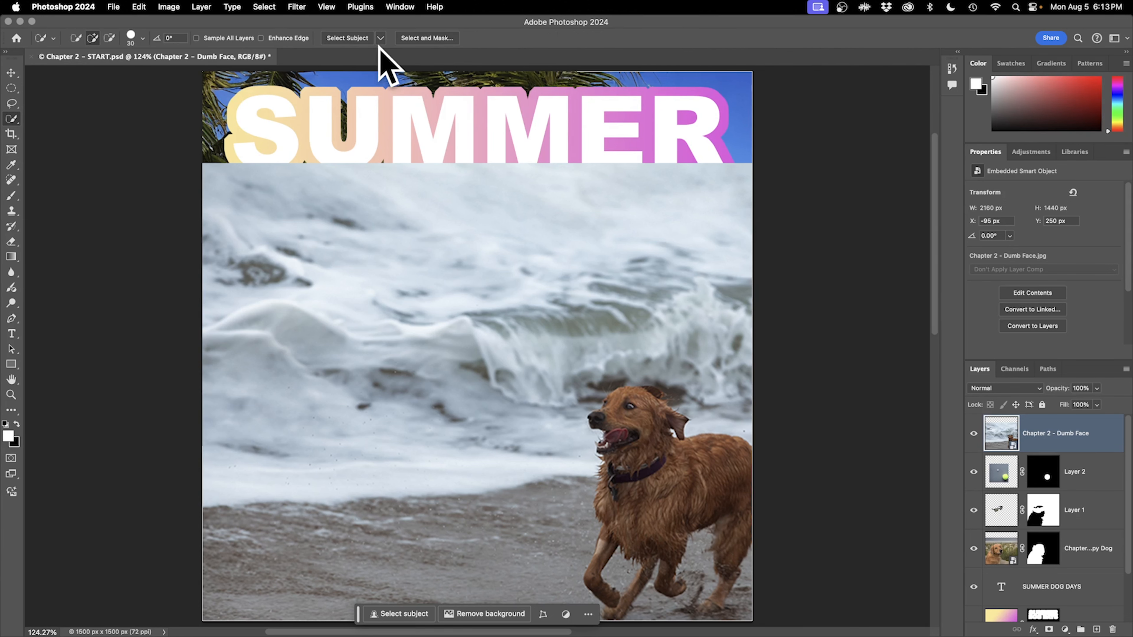
click(363, 38)
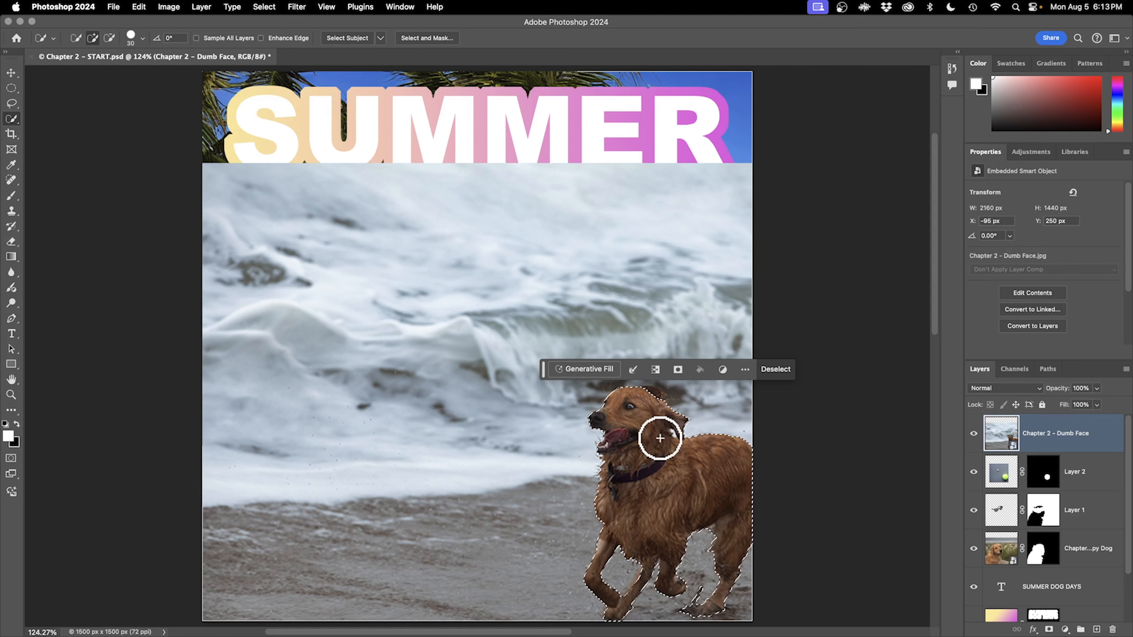
Step: Examine the selection's edges up close around the running dog's head, back and legs
key(z)
drag(659, 432, 701, 444)
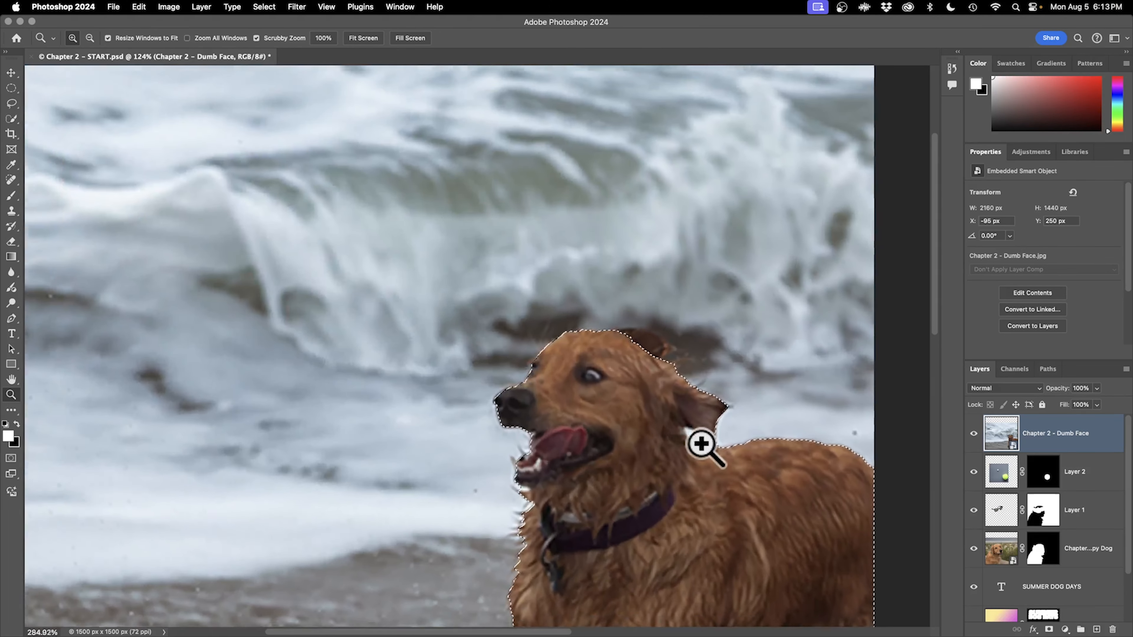
key(w)
mouse_move(771, 476)
mouse_down()
mouse_move(694, 430)
mouse_move(582, 304)
mouse_move(569, 268)
mouse_up()
drag(524, 329, 564, 415)
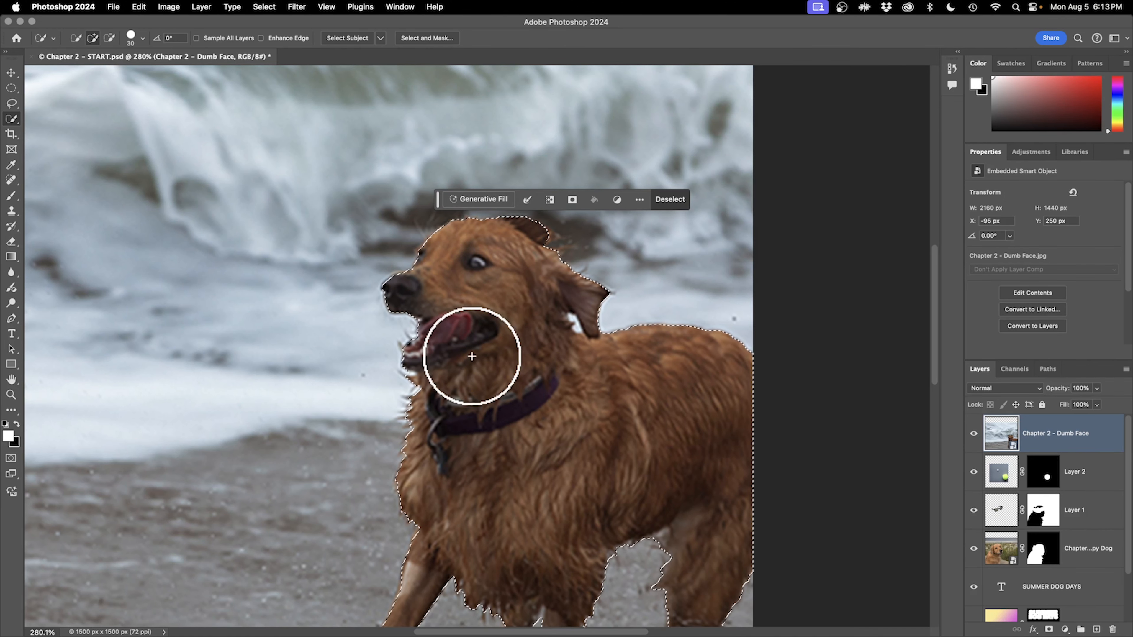
drag(554, 278, 524, 284)
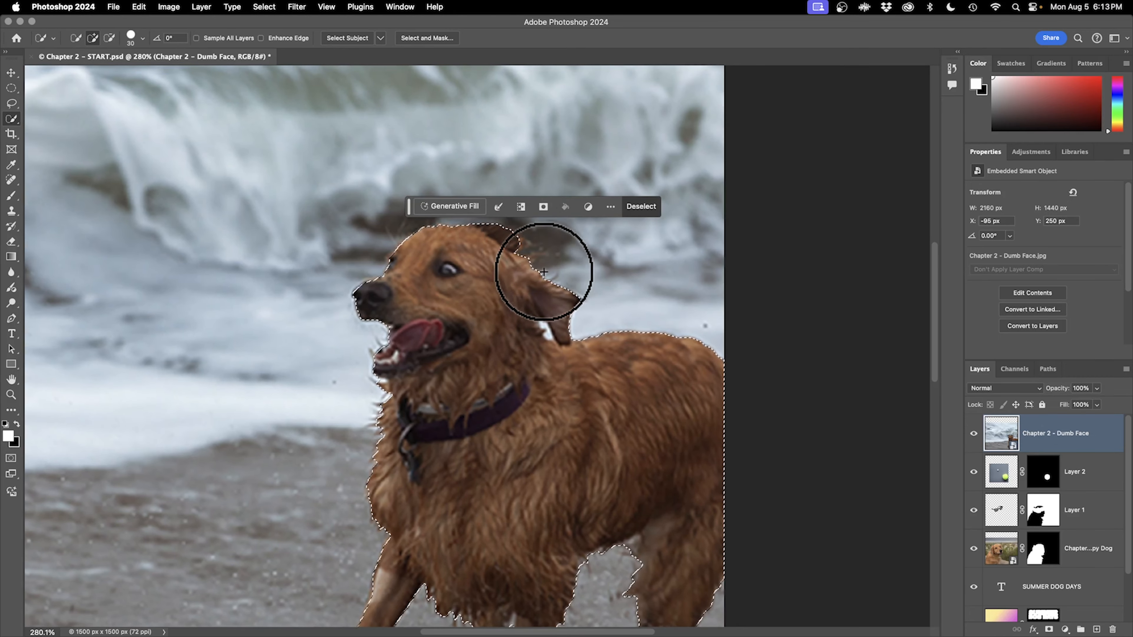
drag(536, 519, 442, 208)
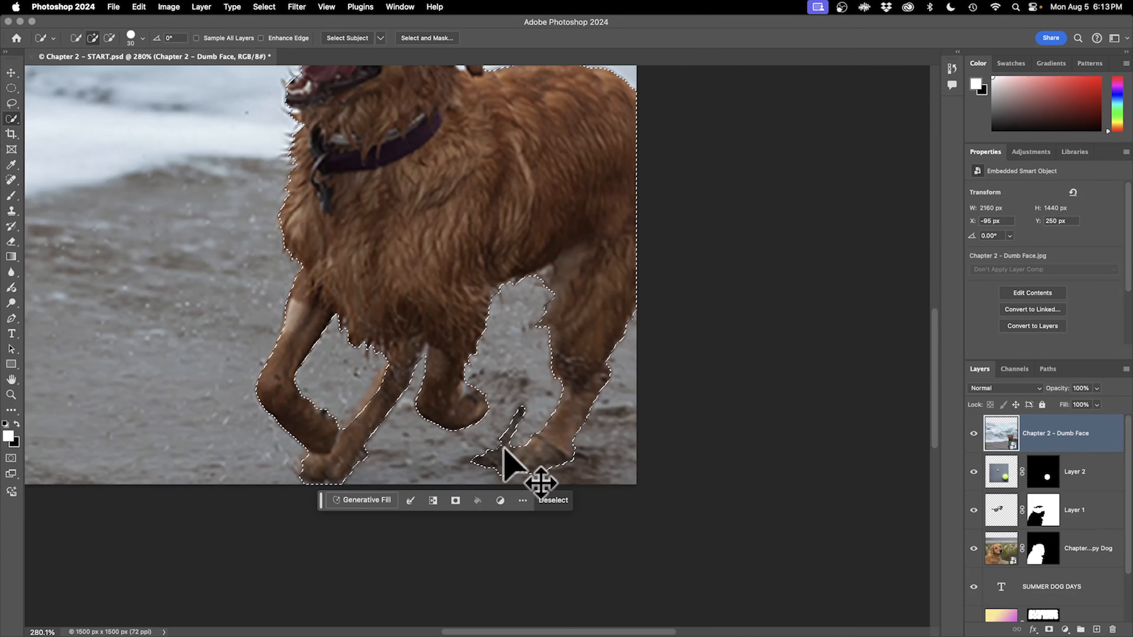
Step: Try to subtract the stray debris beside the hind paw from the selection with the Quick Selection Tool
click(109, 38)
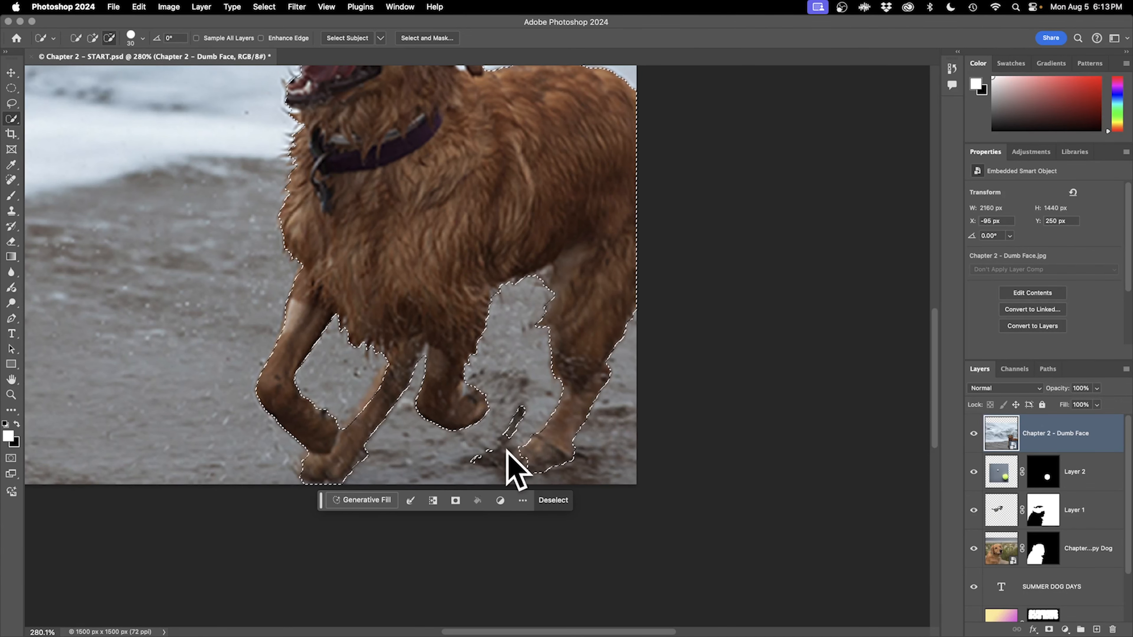
click(552, 407)
click(543, 461)
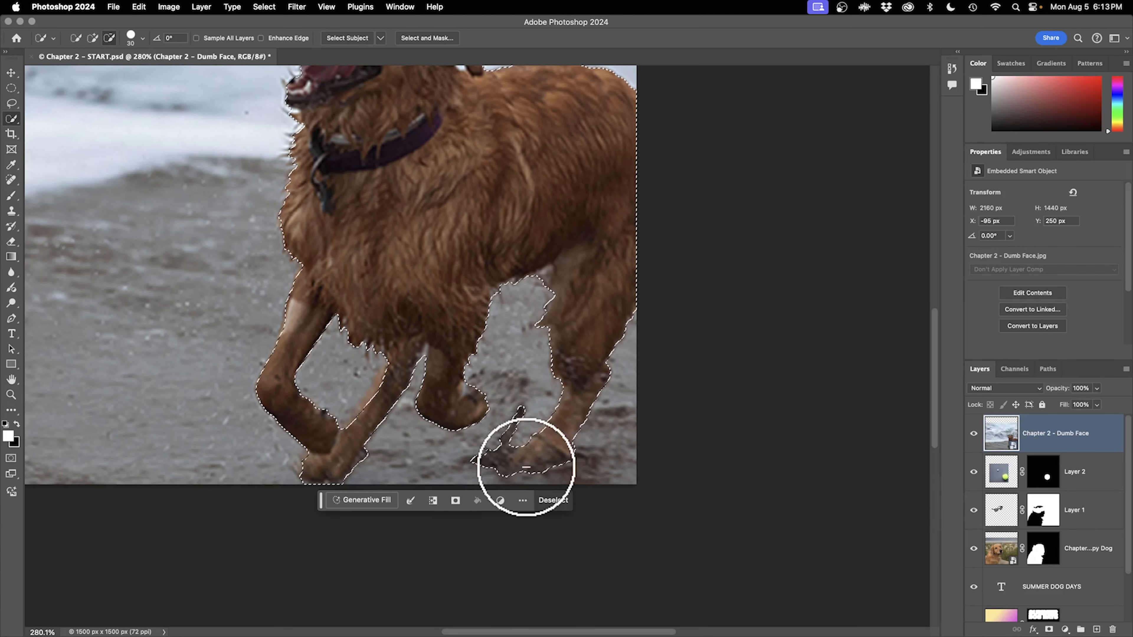
Step: With the Lasso tool, subtract the stray debris beside the hind paw from the selection and add back the paw's missing edge
click(18, 106)
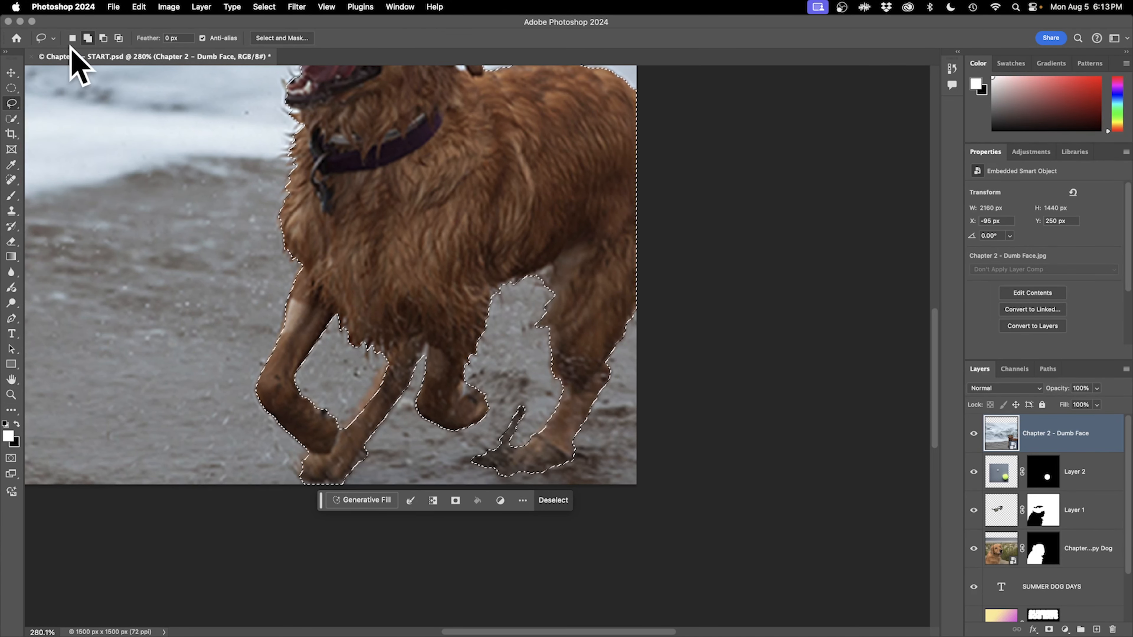
click(87, 39)
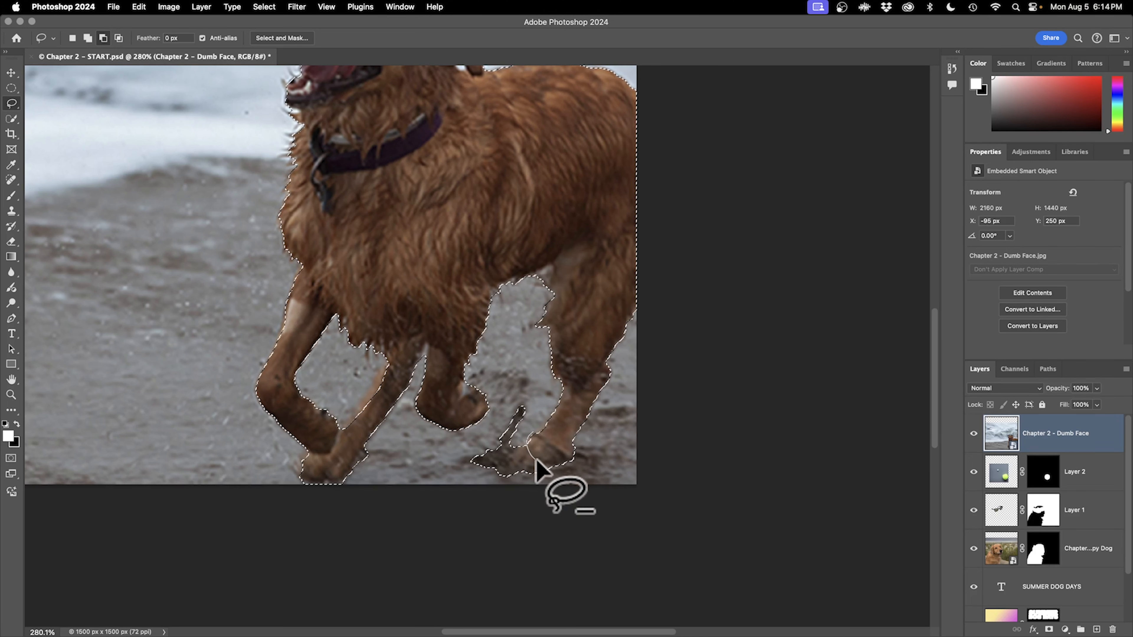
mouse_move(554, 466)
mouse_down()
mouse_move(471, 486)
mouse_move(460, 476)
mouse_move(472, 449)
mouse_up()
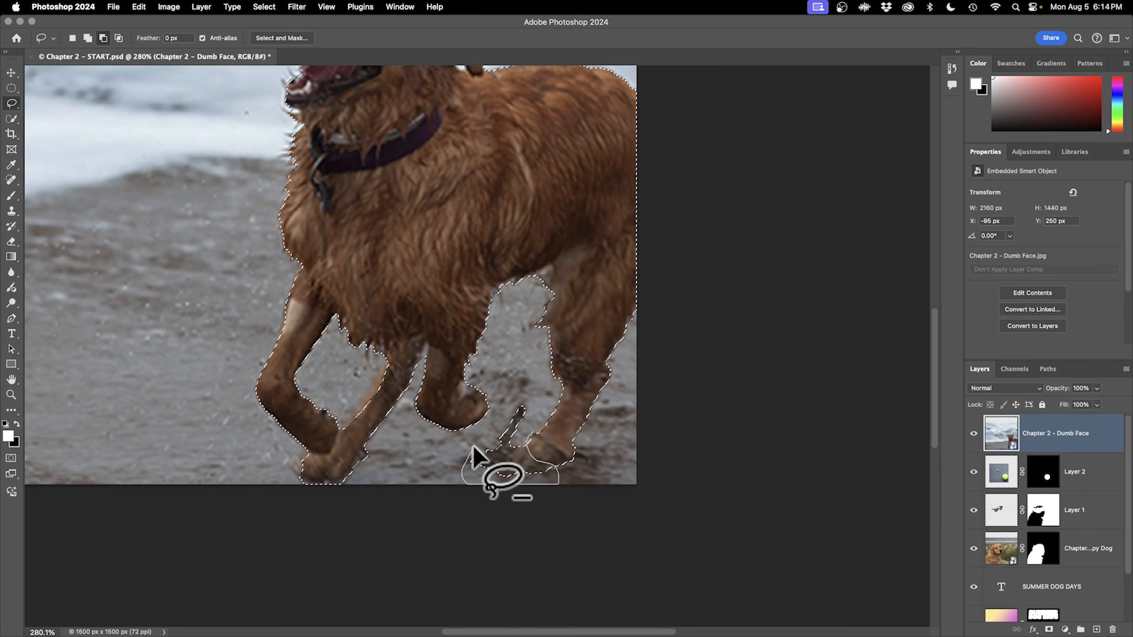
drag(530, 397, 533, 419)
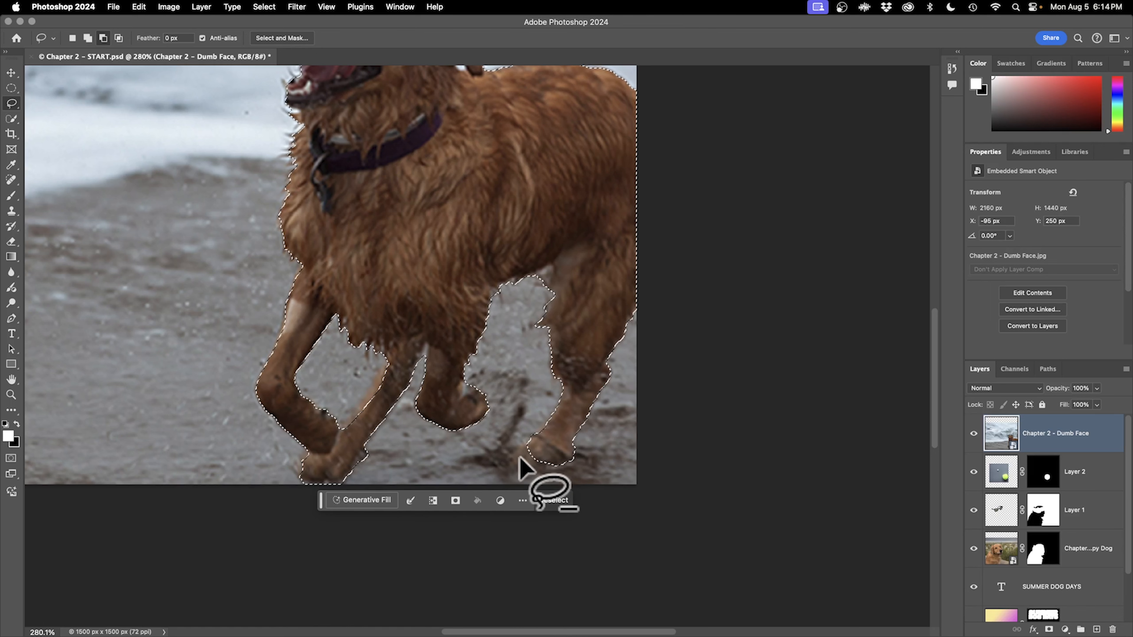
click(88, 37)
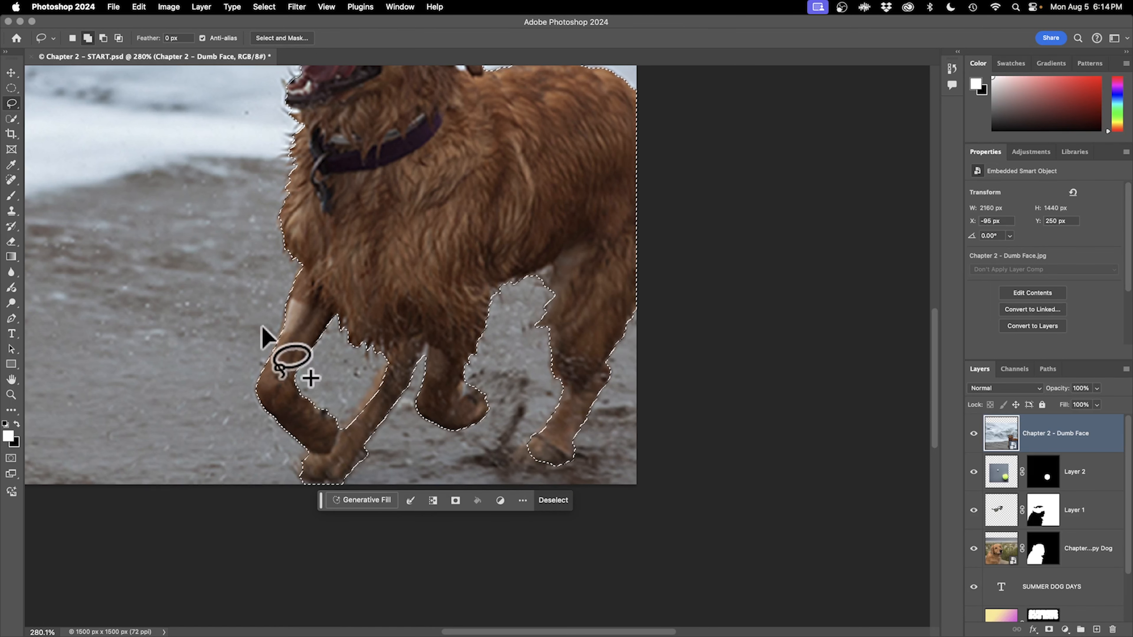
drag(520, 437, 551, 462)
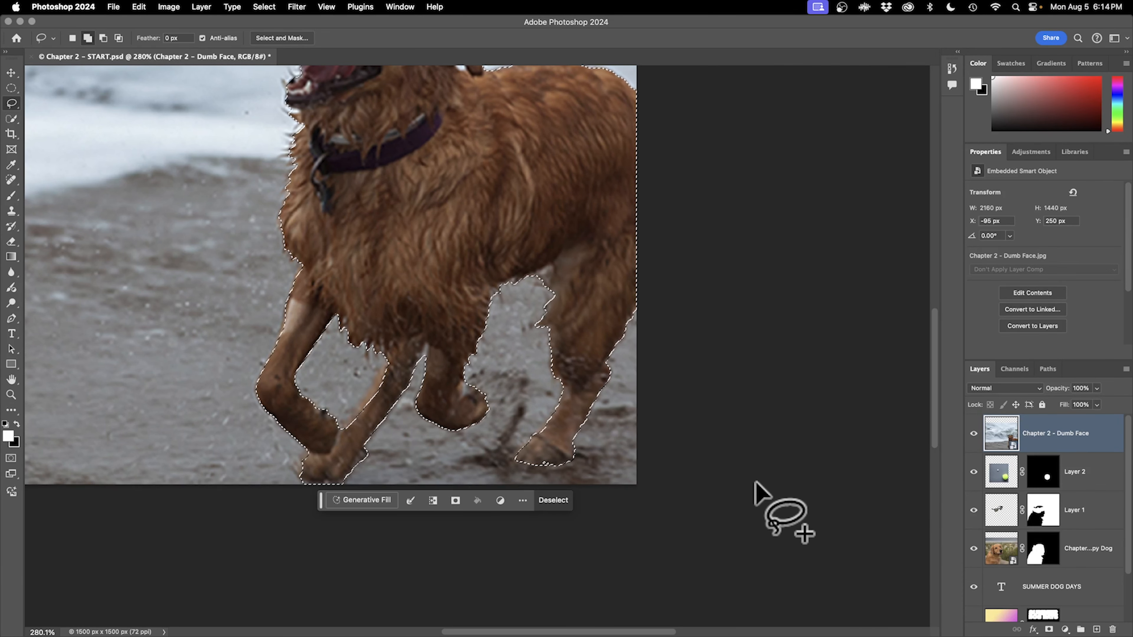
Step: Mask the Dumb Face layer with the dog selection, and move that layer beneath the tennis ball's Layer 2
key(super+0)
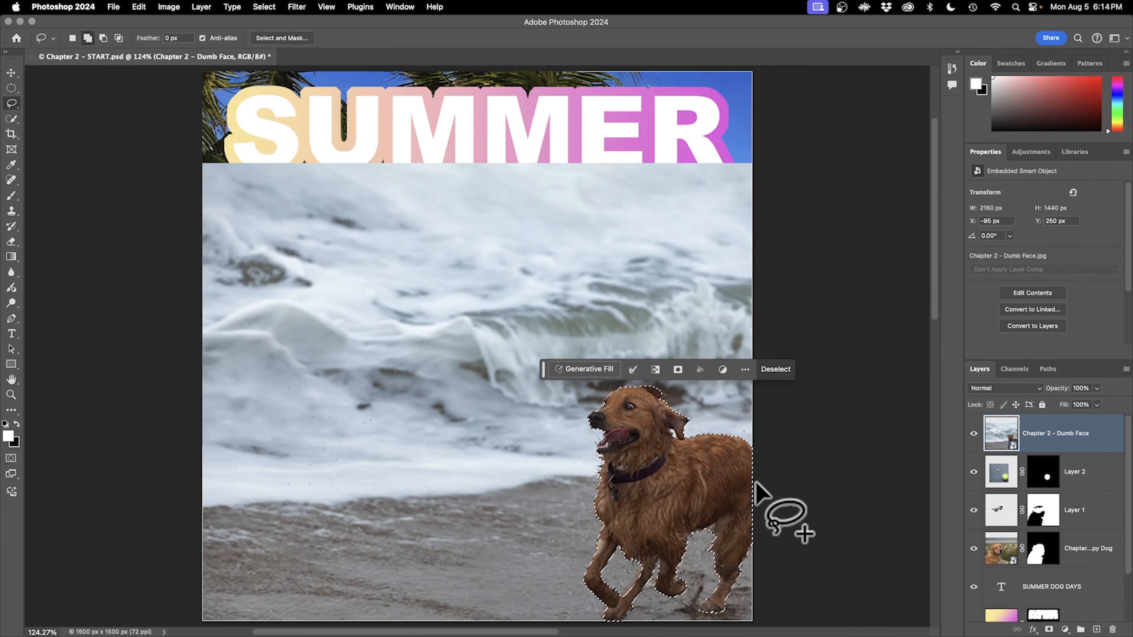
click(683, 373)
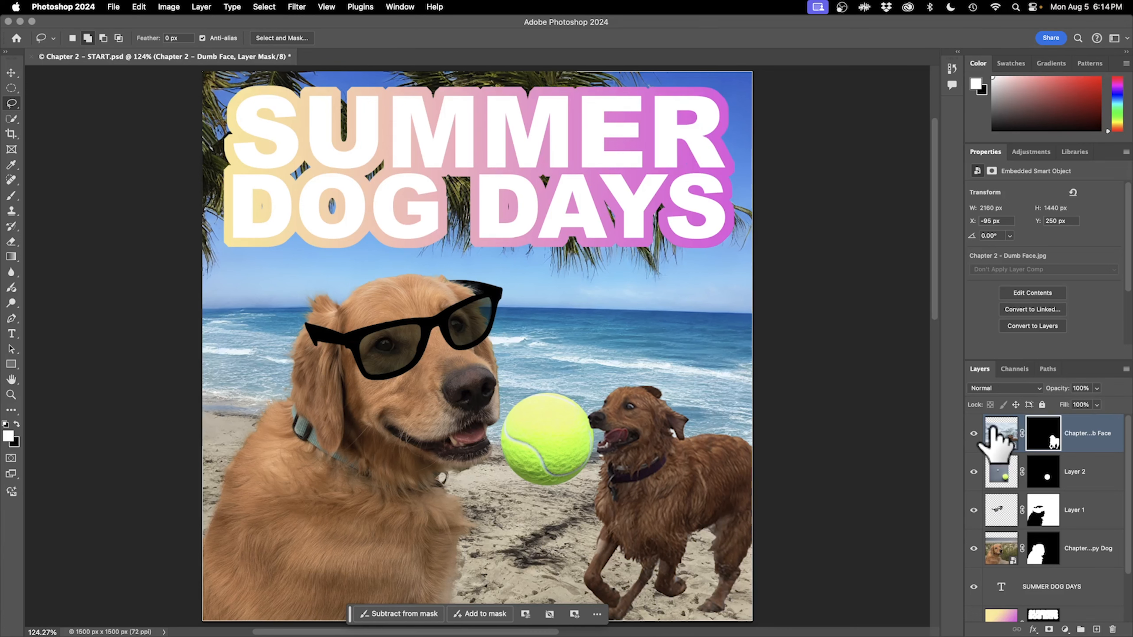
drag(995, 440, 991, 491)
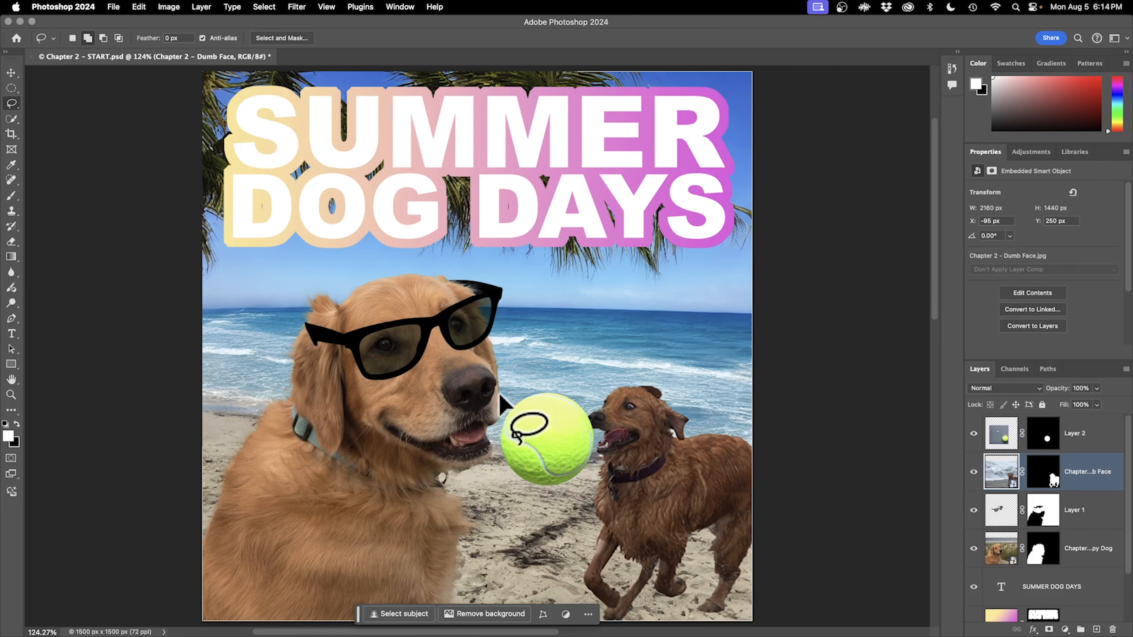
Step: Add a new empty layer directly above the tennis ball's Layer 2
click(1100, 442)
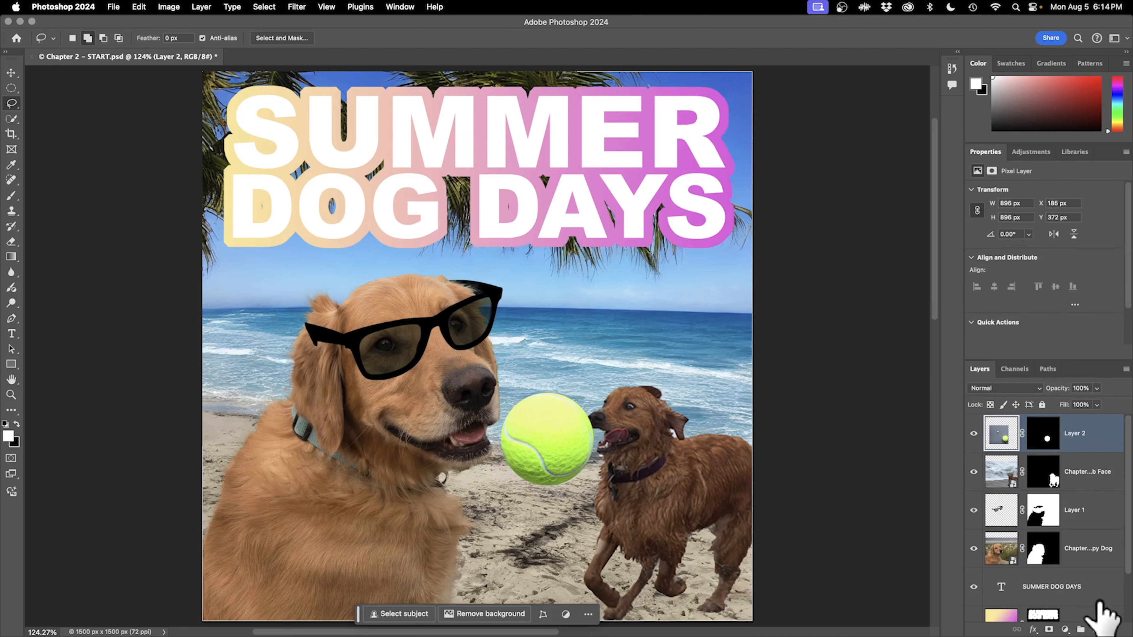
click(1097, 628)
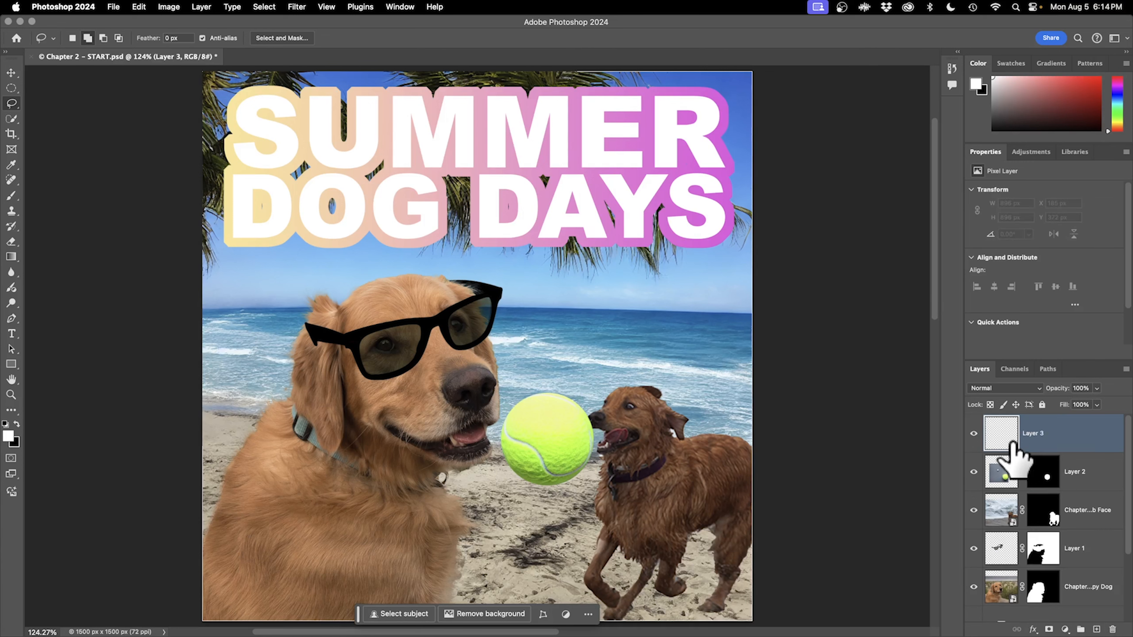
Step: Select the whole canvas and convert the selection into a 50-pixel-wide border
click(264, 7)
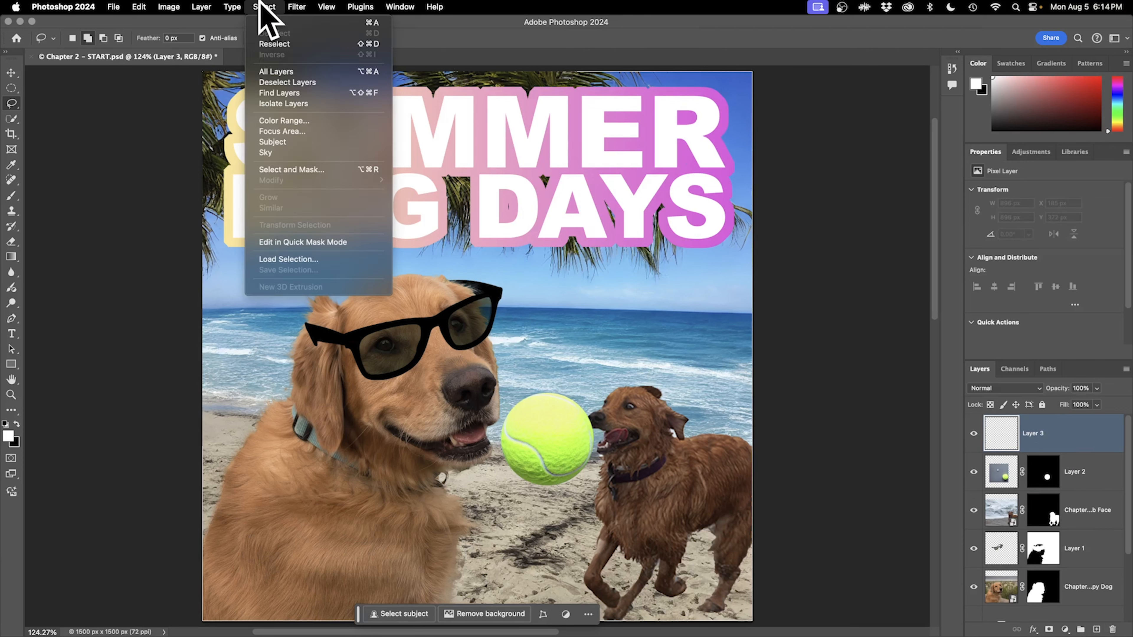
click(263, 23)
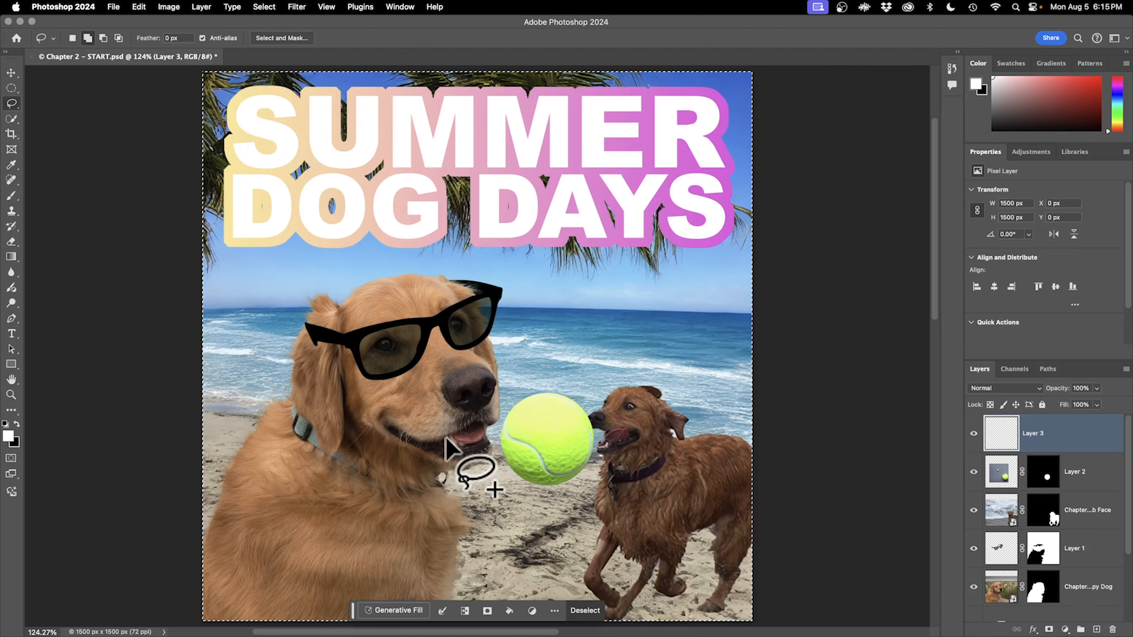
click(263, 7)
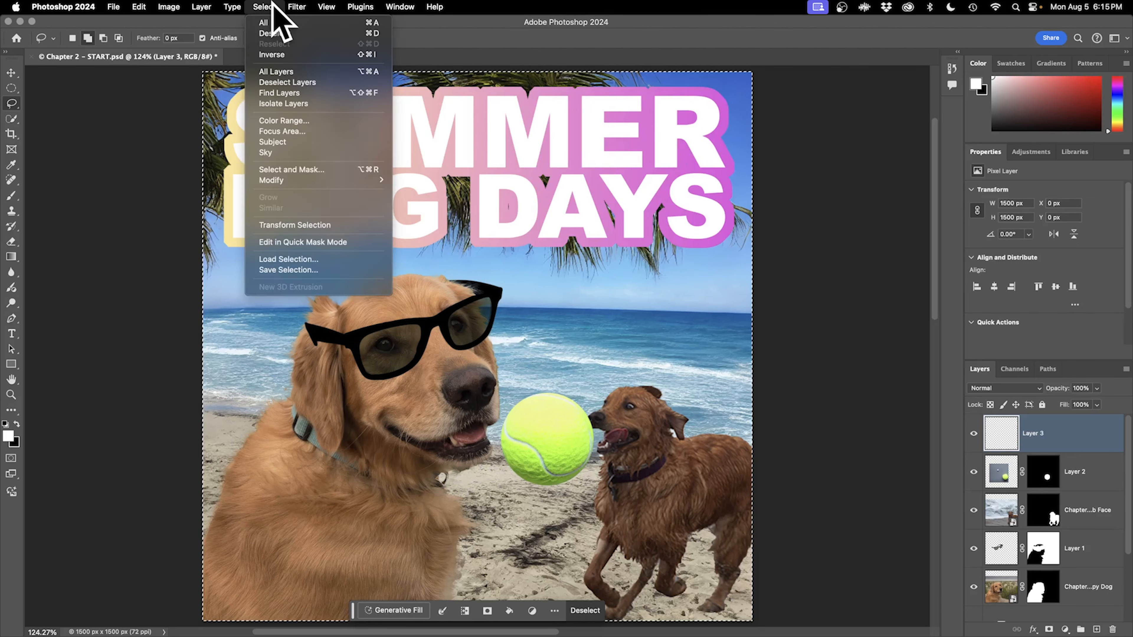
mouse_move(311, 181)
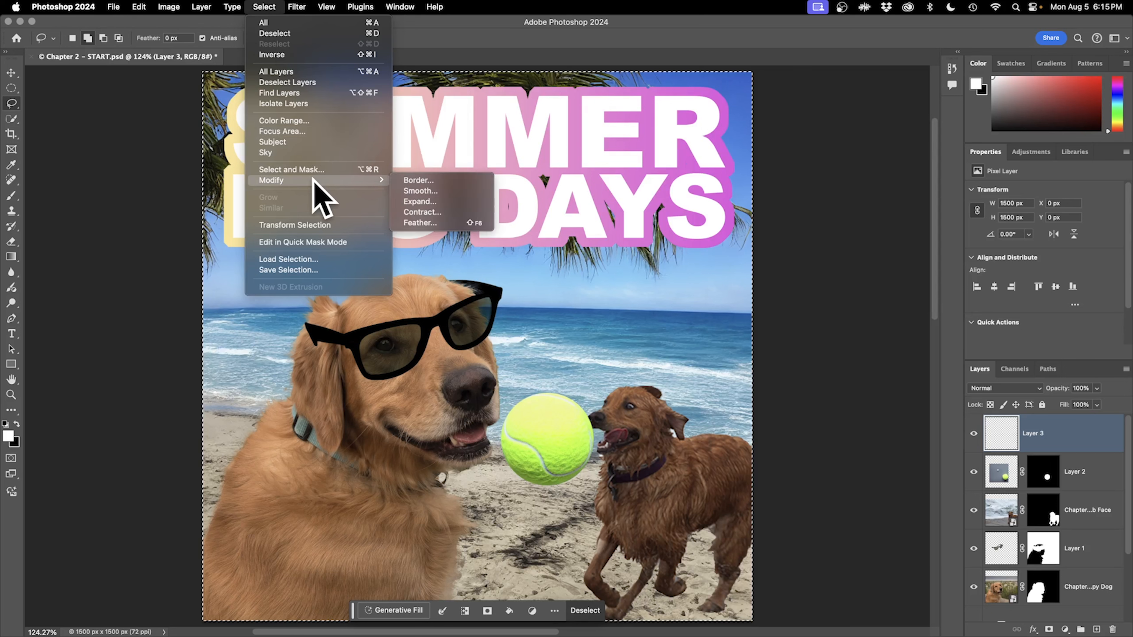
click(441, 184)
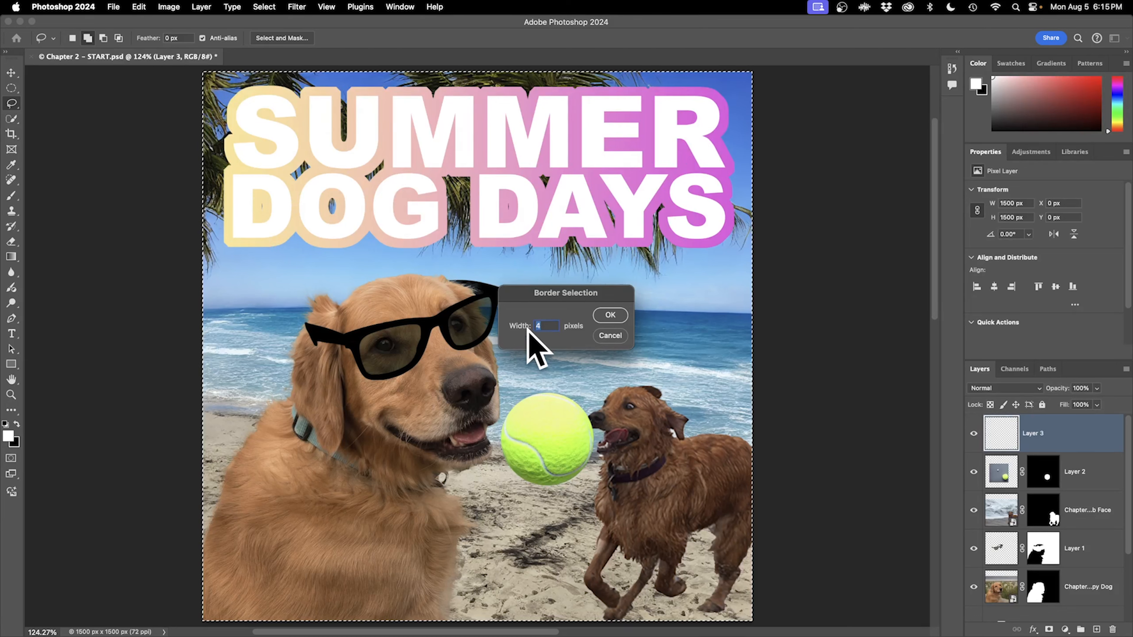
text(50)
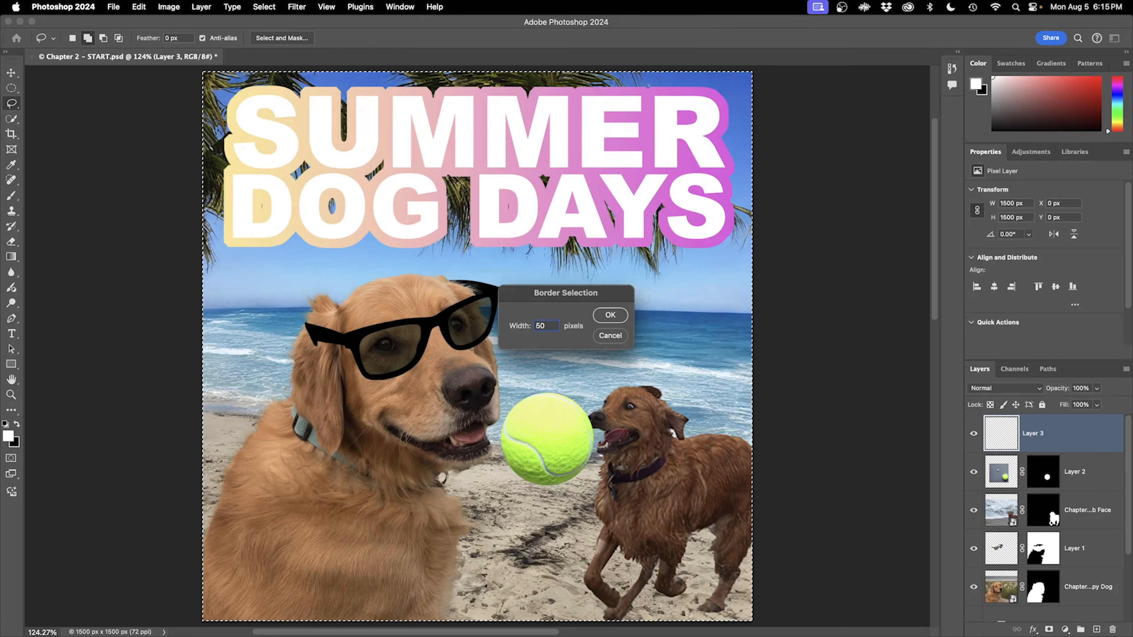
click(618, 317)
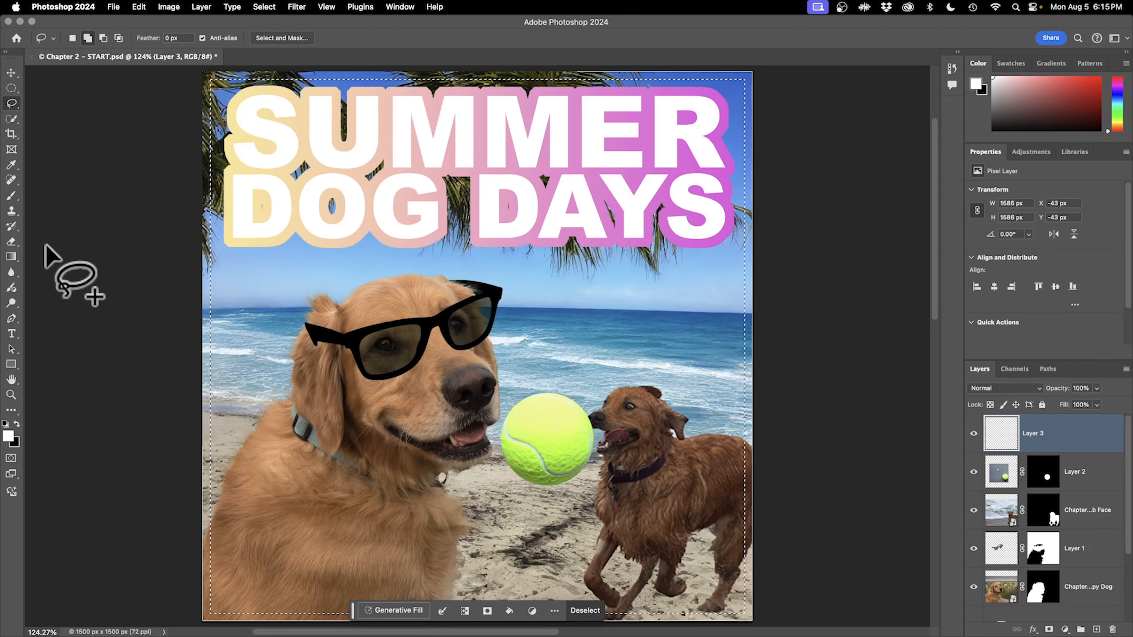
Step: With the Gradient tool, fill the border selection with the yellow-to-purple linear gradient, running from the canvas's left edge to its right edge
key(g)
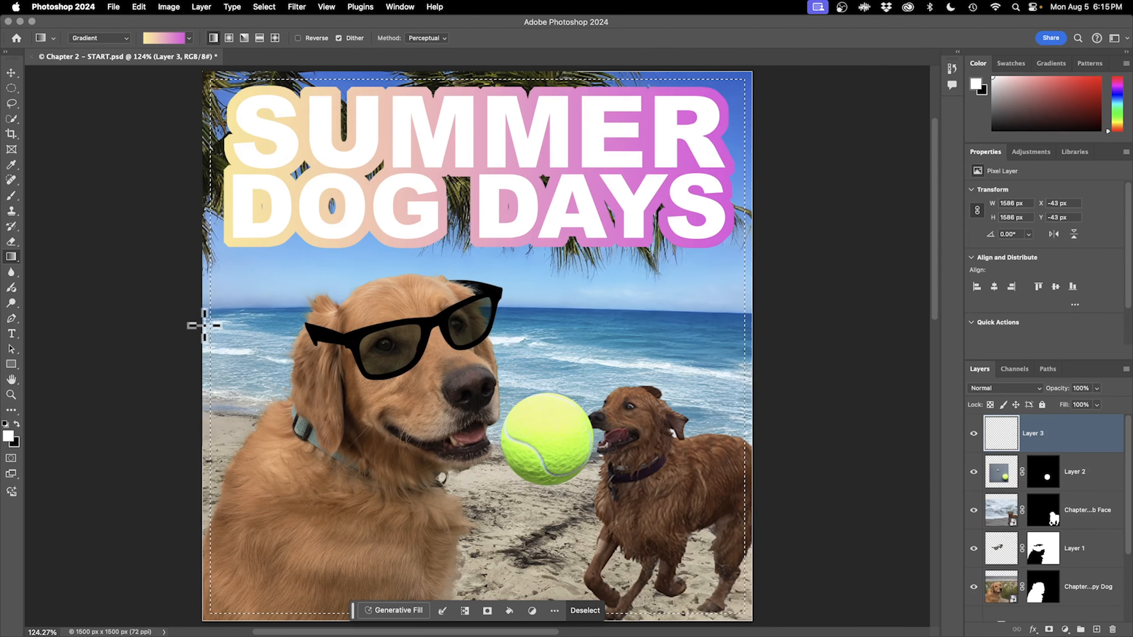
drag(210, 324, 751, 351)
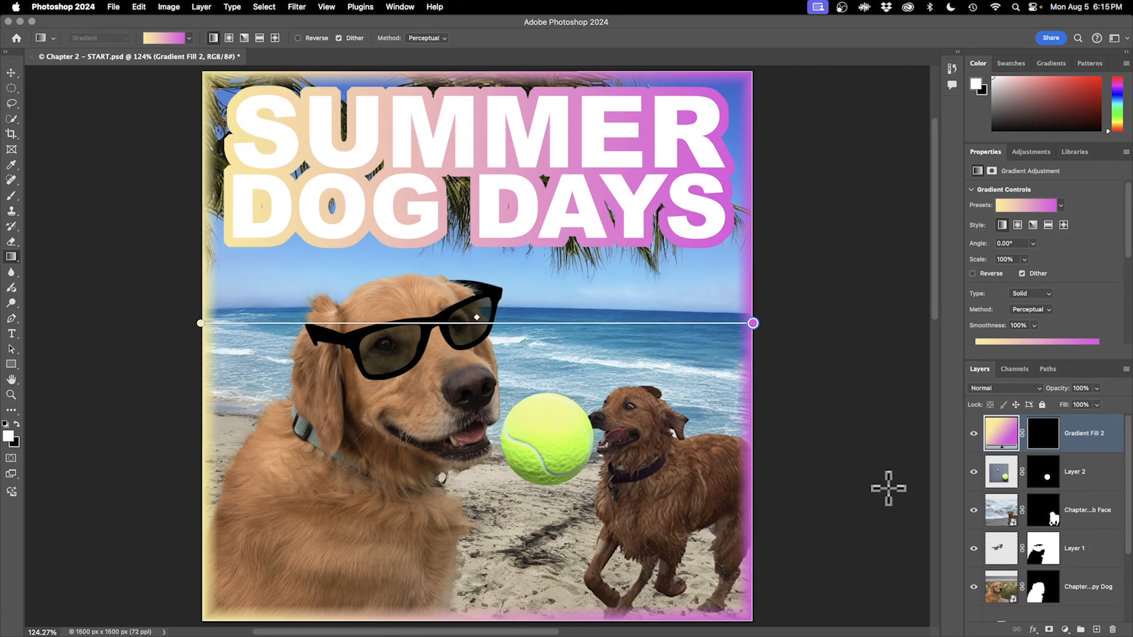
click(11, 73)
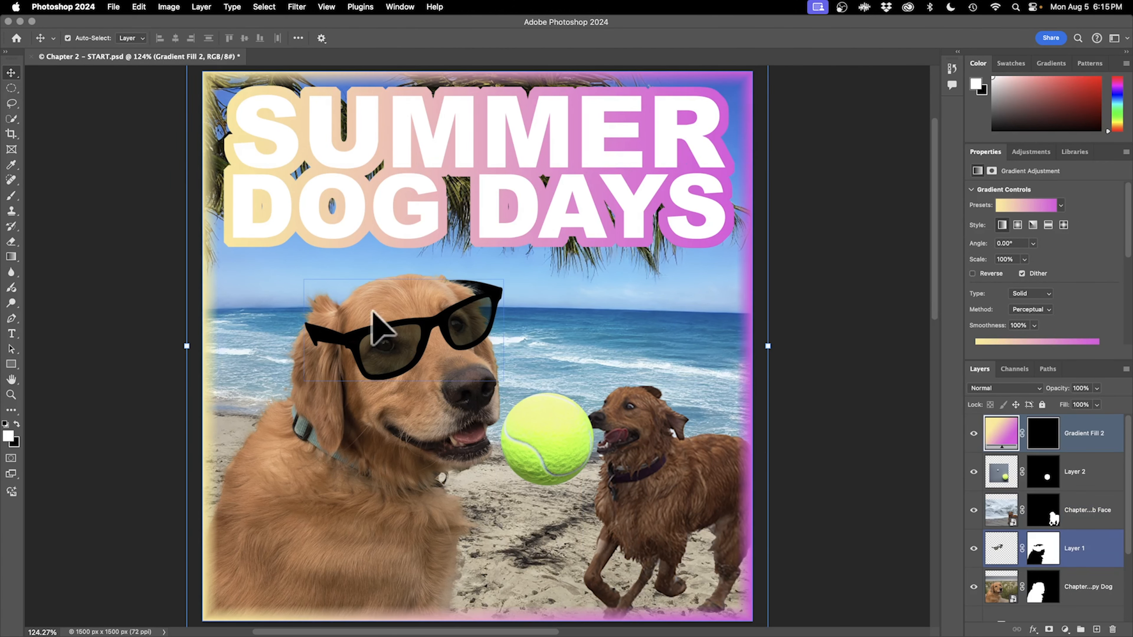
Step: Save the document, and also save it to the Desktop in Photoshop format as "Chapter 2 – Done.psd"
click(113, 7)
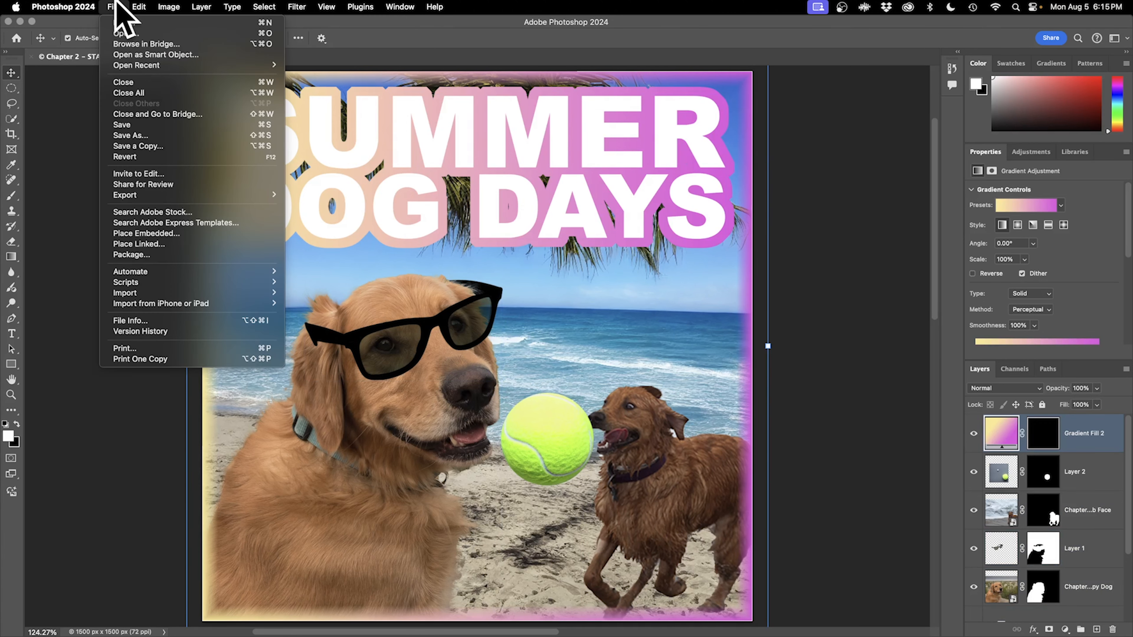
click(147, 126)
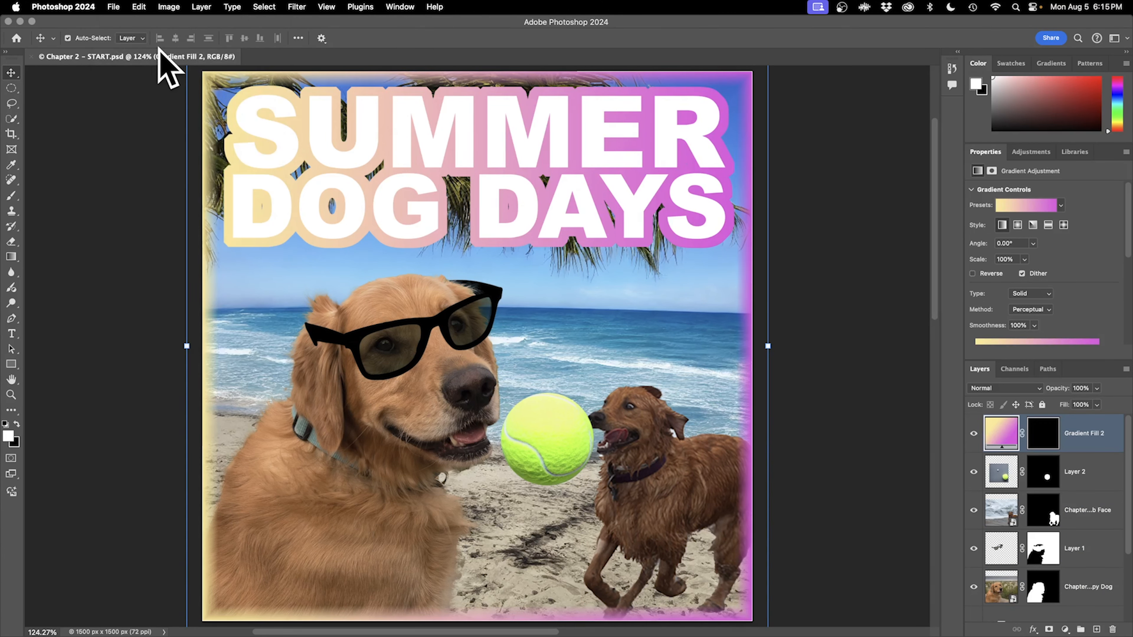
click(113, 7)
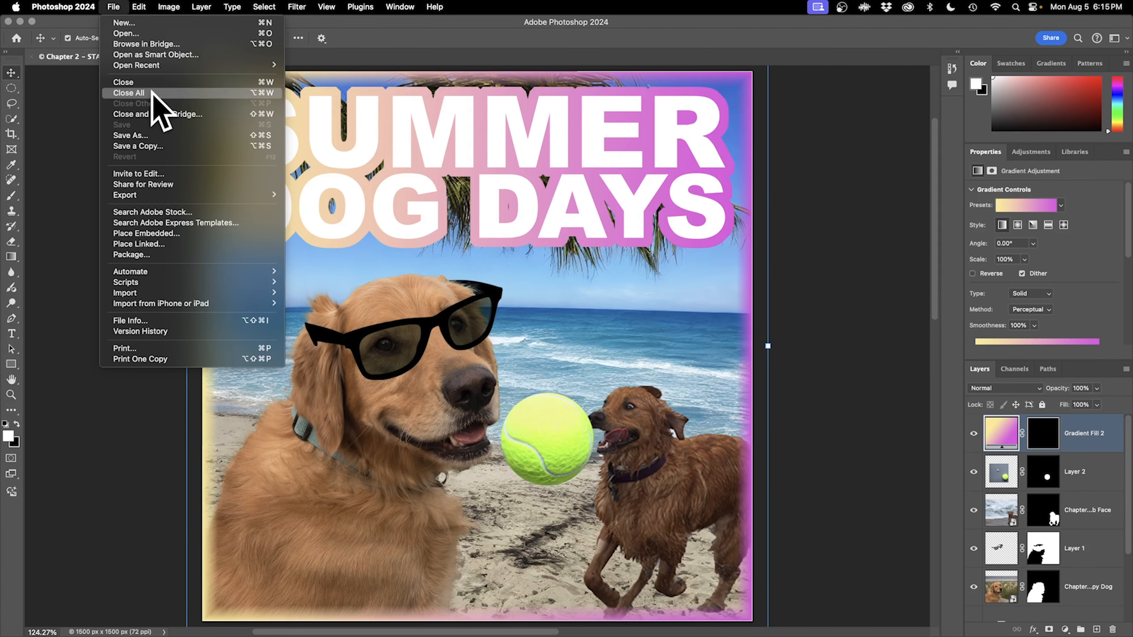
click(149, 135)
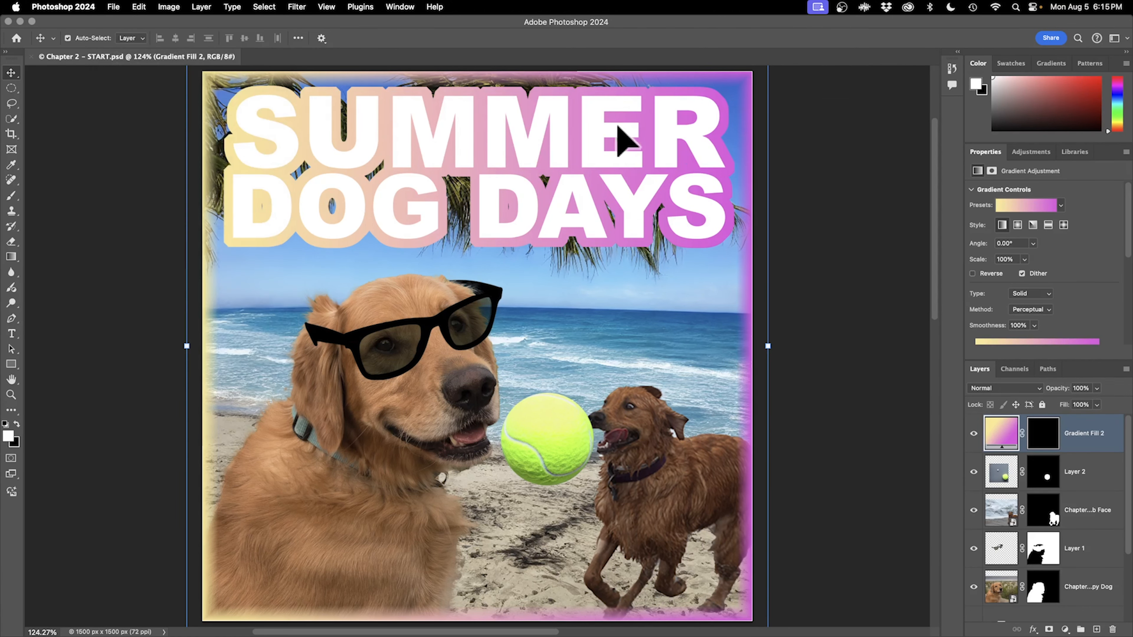
key(Right)
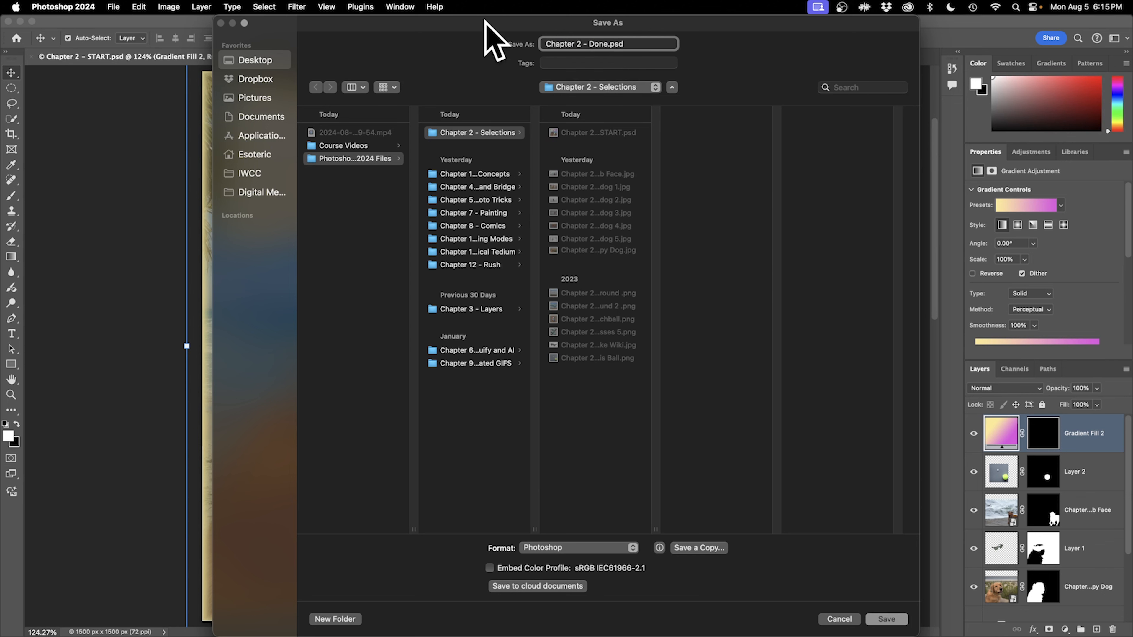
click(260, 80)
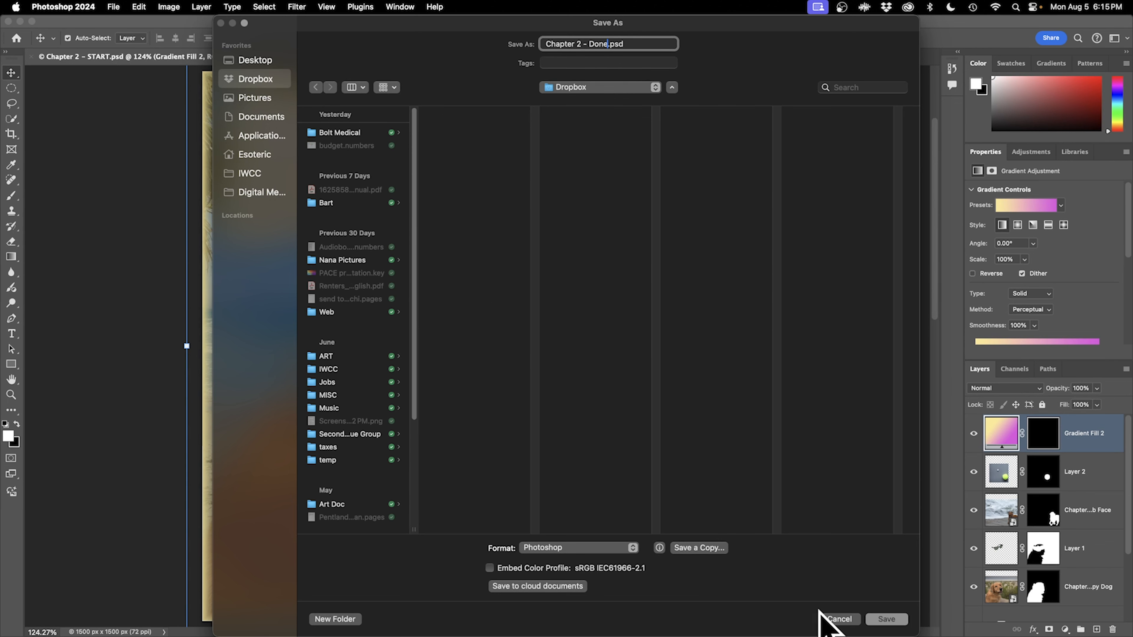
click(259, 60)
click(887, 620)
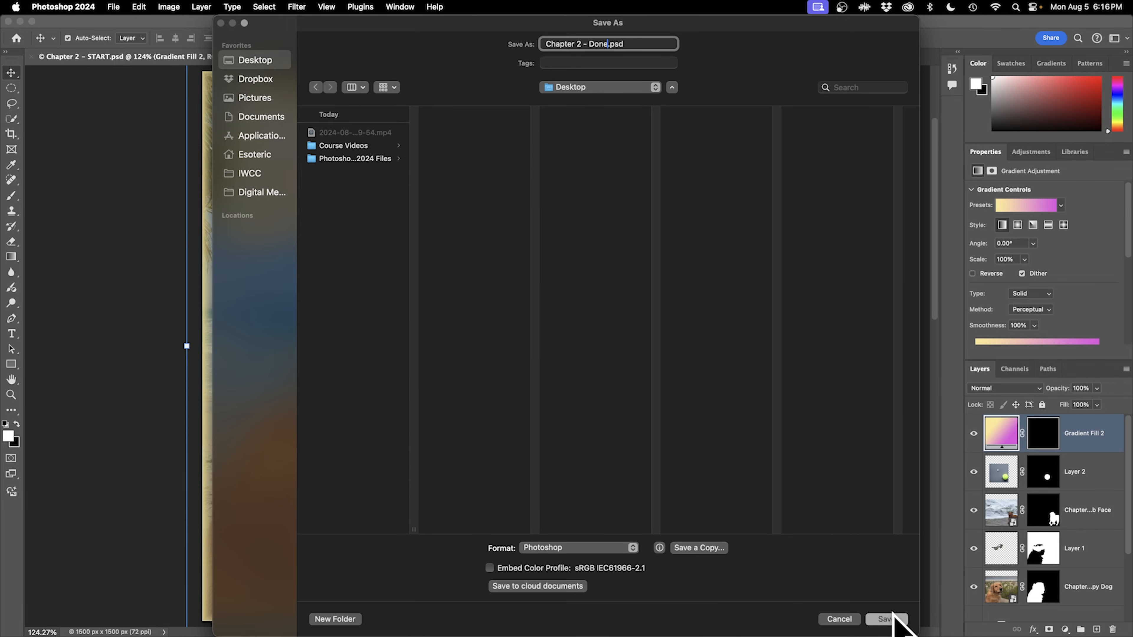